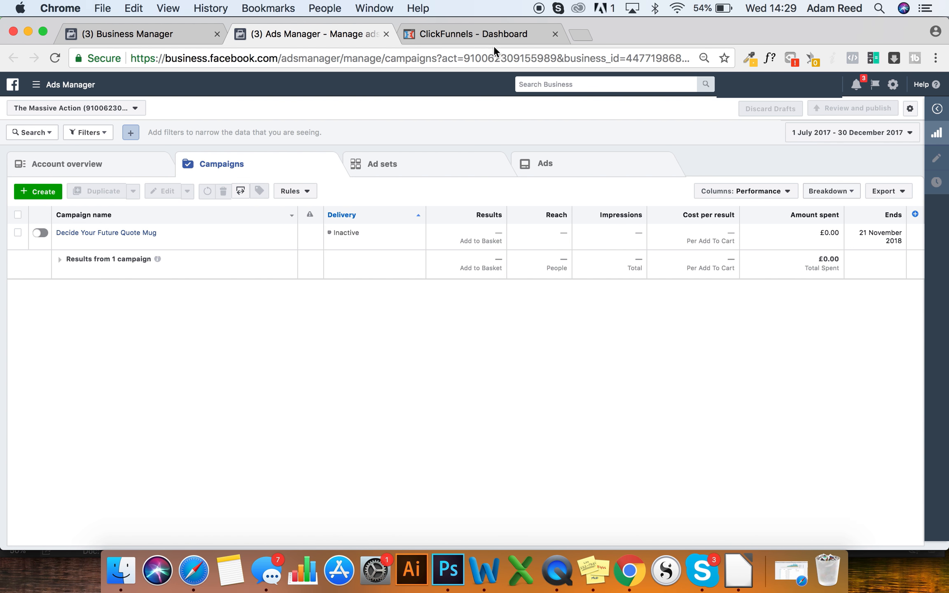
- Switch to ClickFunnels, open Dog Jewellery Funnel 1 and preview its live Dog Mom necklace product page to review the offer
click(495, 33)
mouse_move(507, 91)
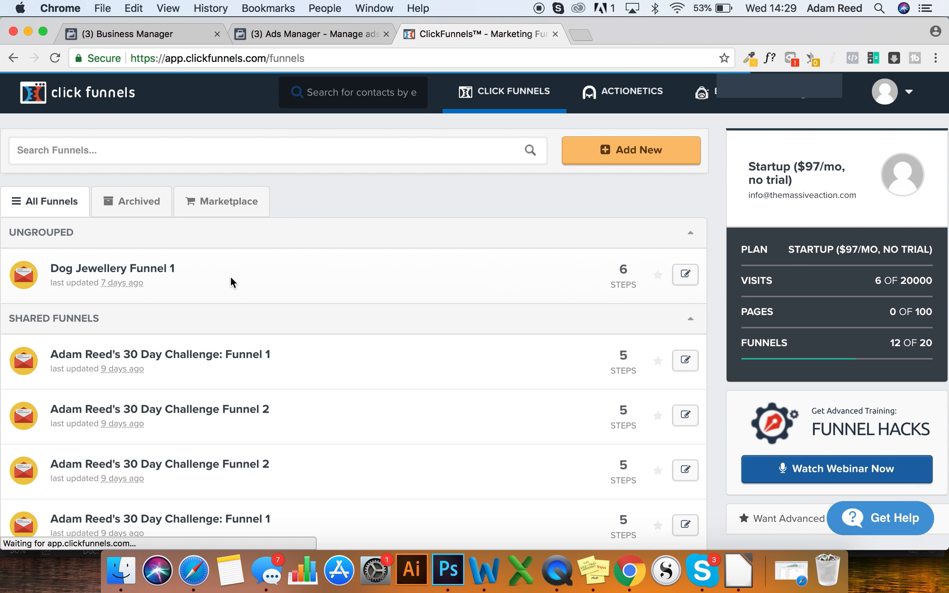
click(169, 267)
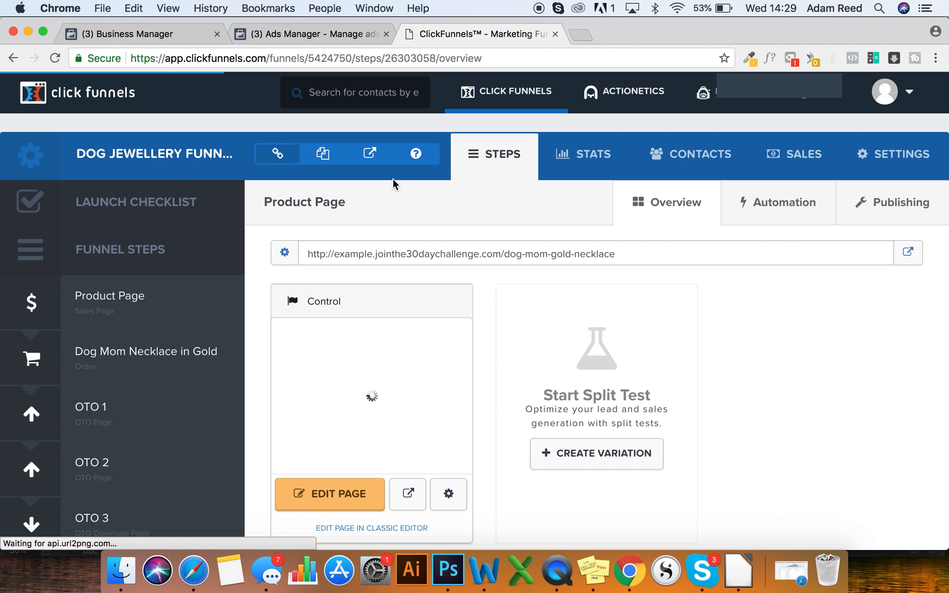
click(370, 154)
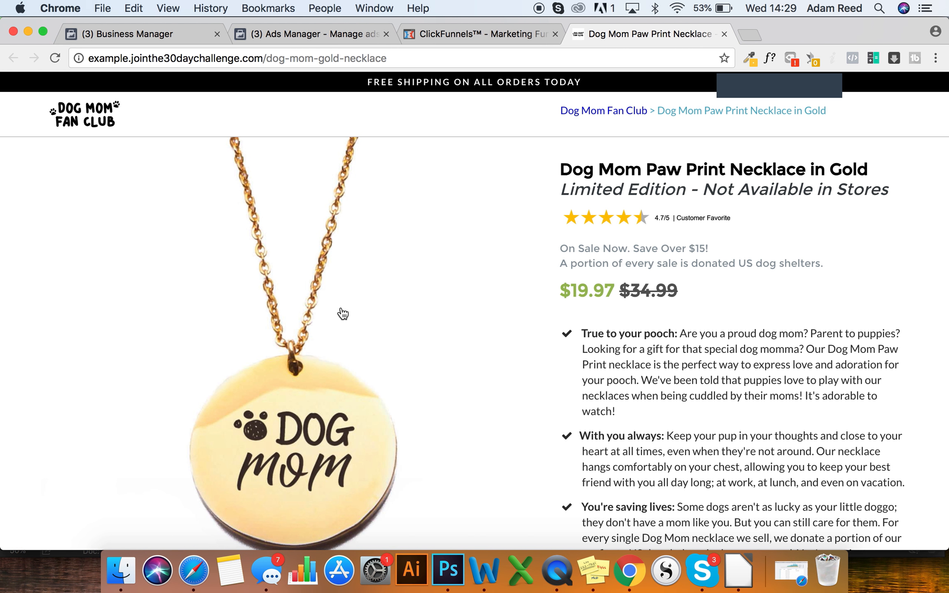
scroll(342, 313, down, 20)
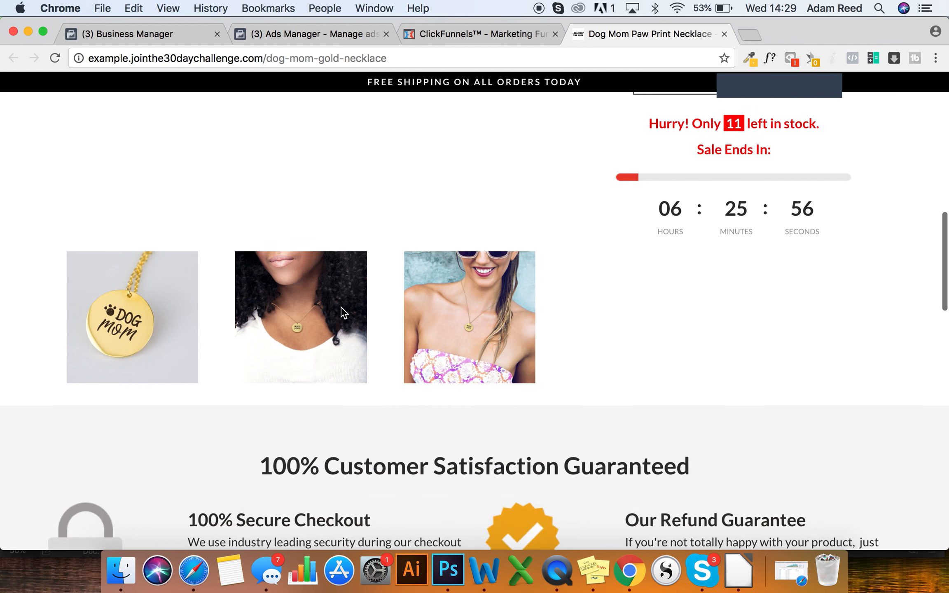
scroll(342, 314, up, 20)
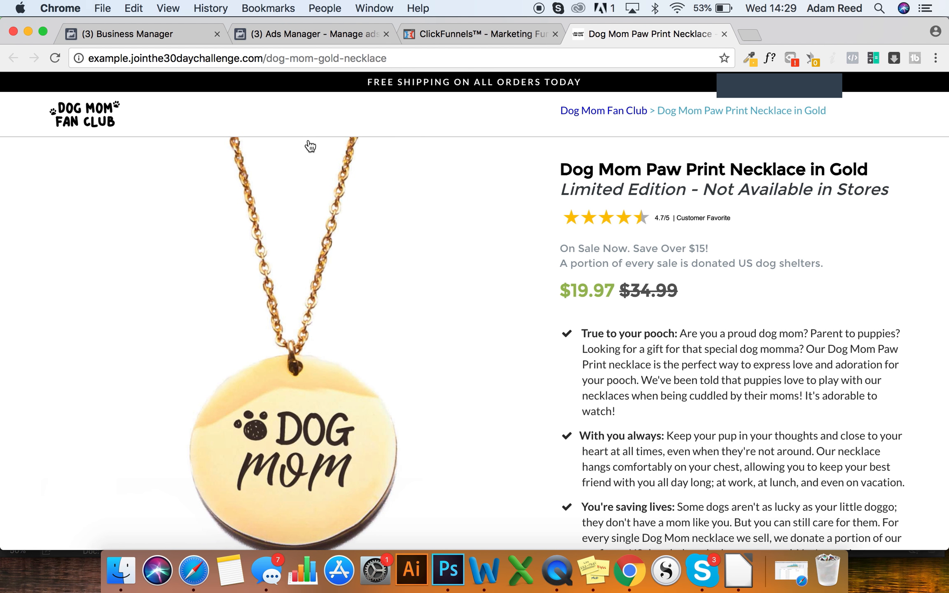
click(338, 34)
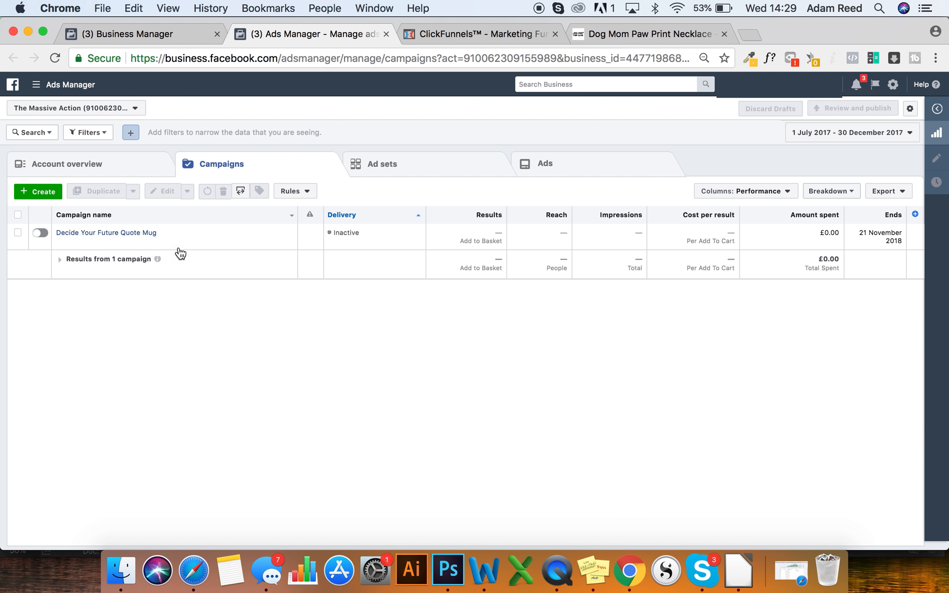
click(673, 39)
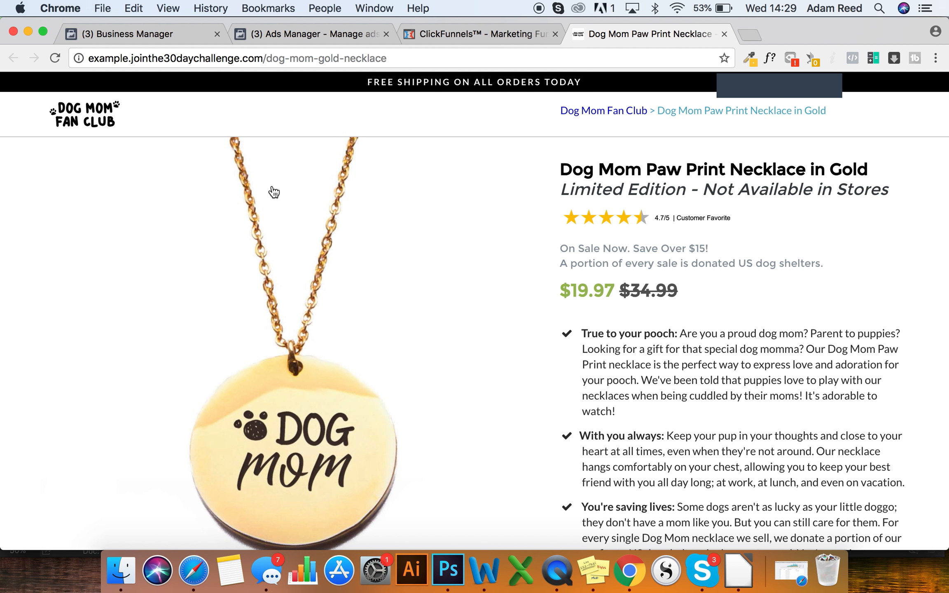
- Return to Ads Manager, start a new complete campaign with guided creation and dismiss the quick creation tip
click(300, 37)
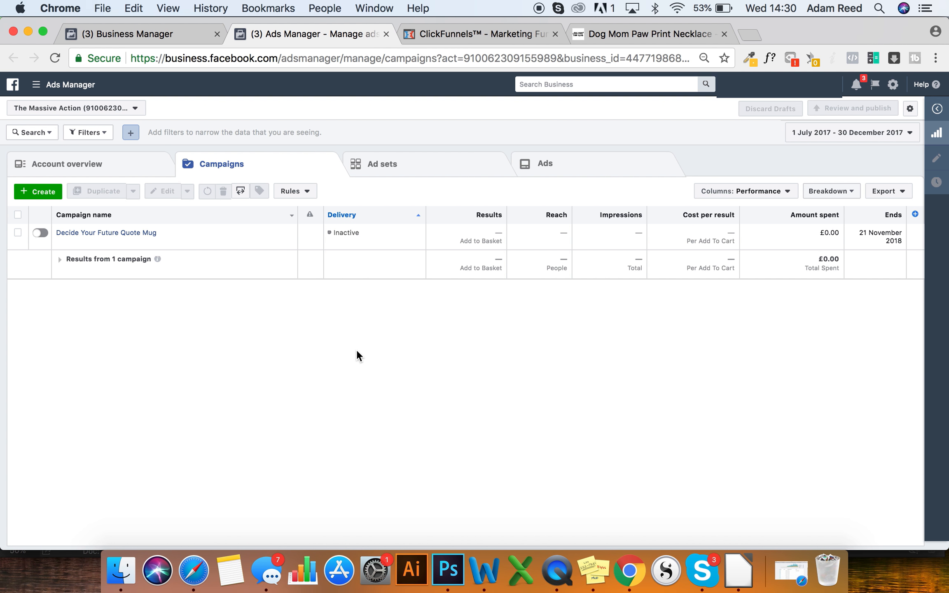
click(37, 192)
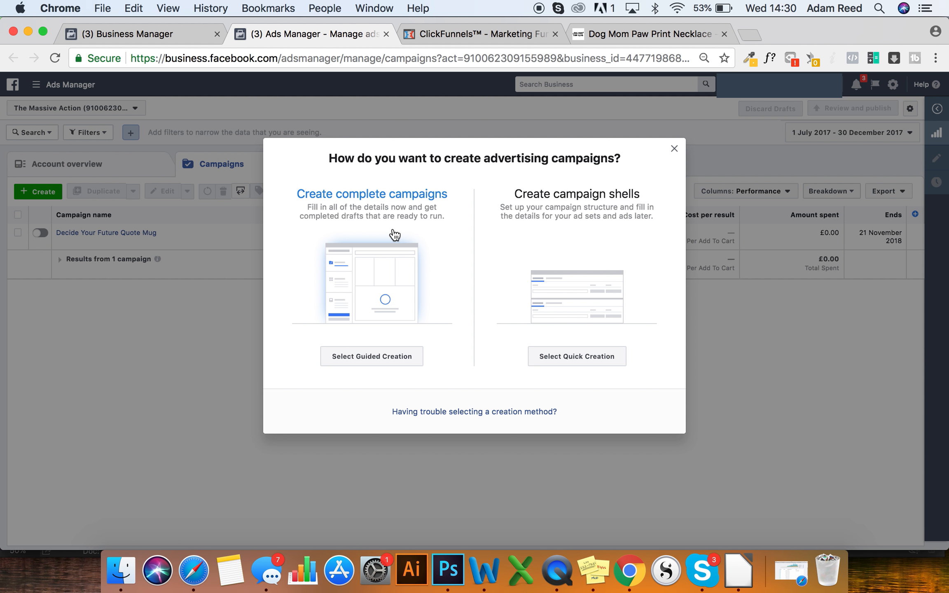
click(389, 193)
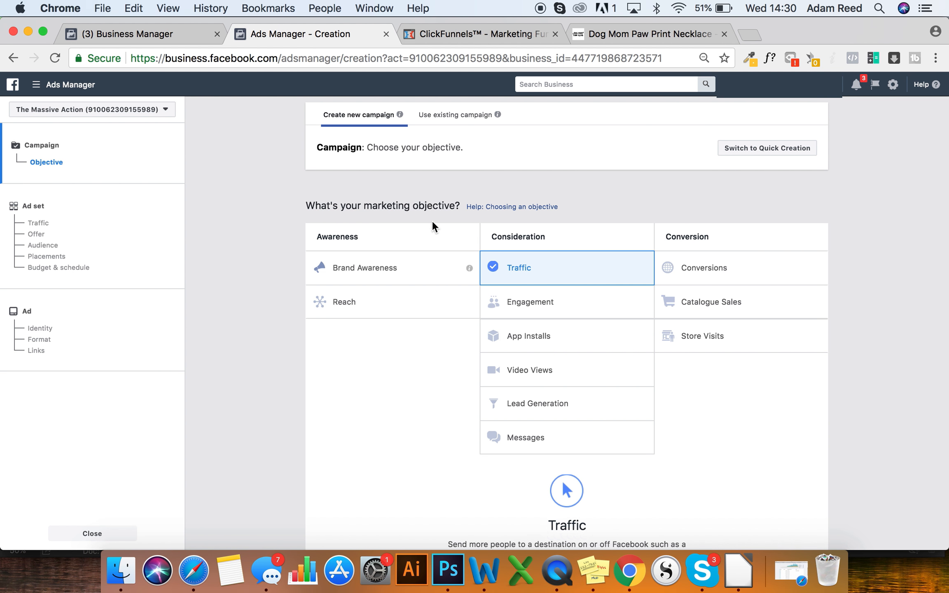
scroll(398, 242, down, 2)
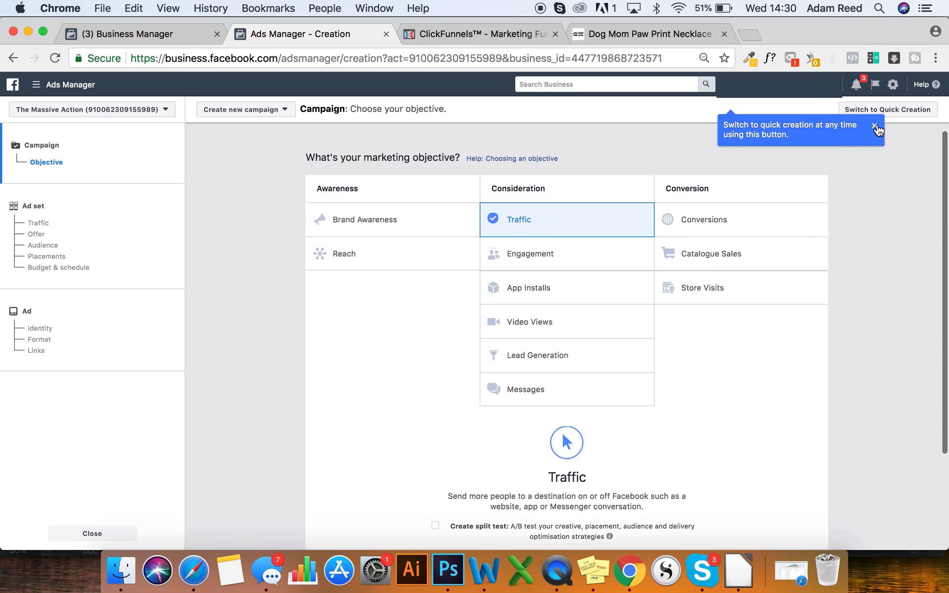
click(874, 123)
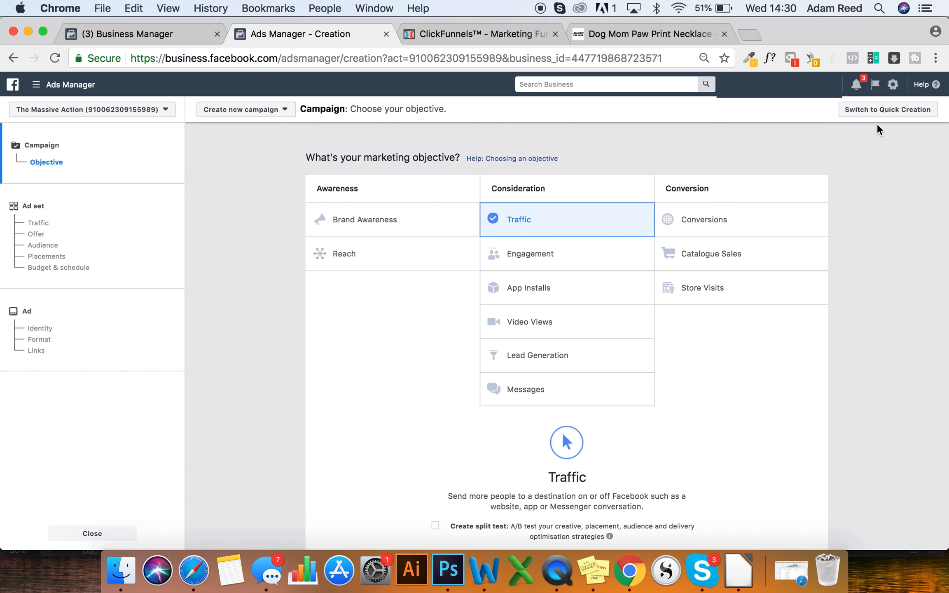
- Choose Conversions as the campaign's marketing objective
click(564, 259)
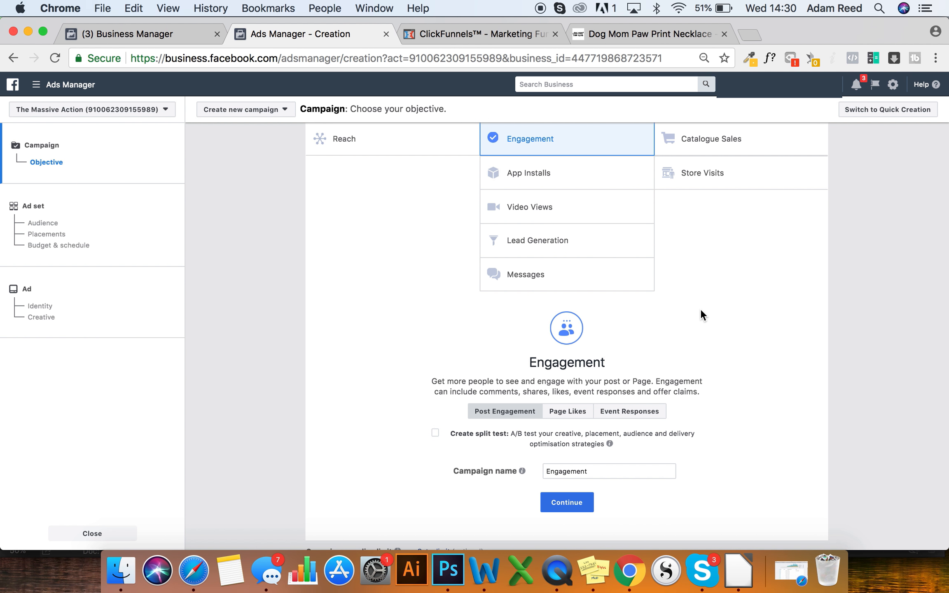
scroll(539, 146, up, 1)
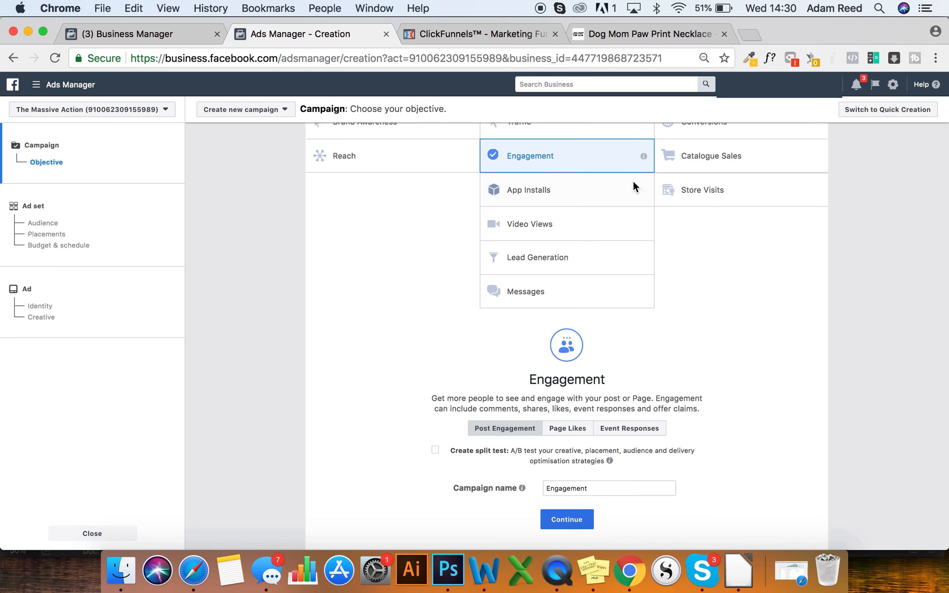
scroll(651, 186, up, 3)
click(748, 171)
click(750, 169)
scroll(735, 154, down, 2)
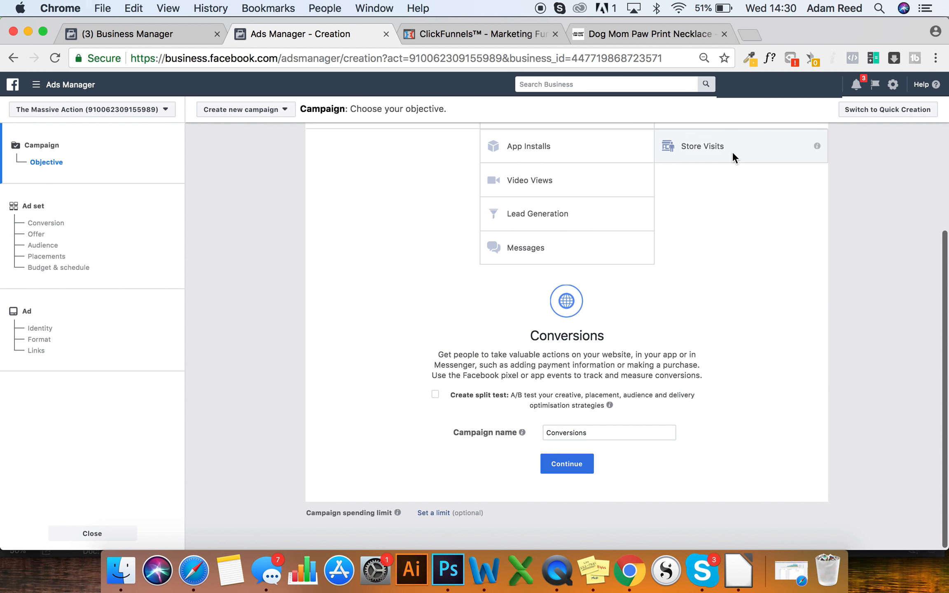
scroll(741, 155, up, 3)
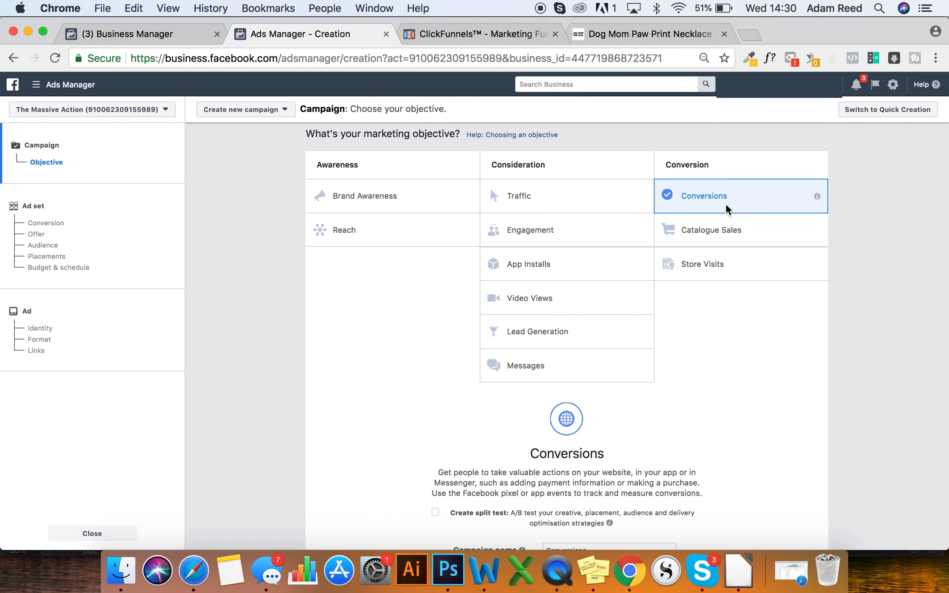
scroll(725, 203, down, 3)
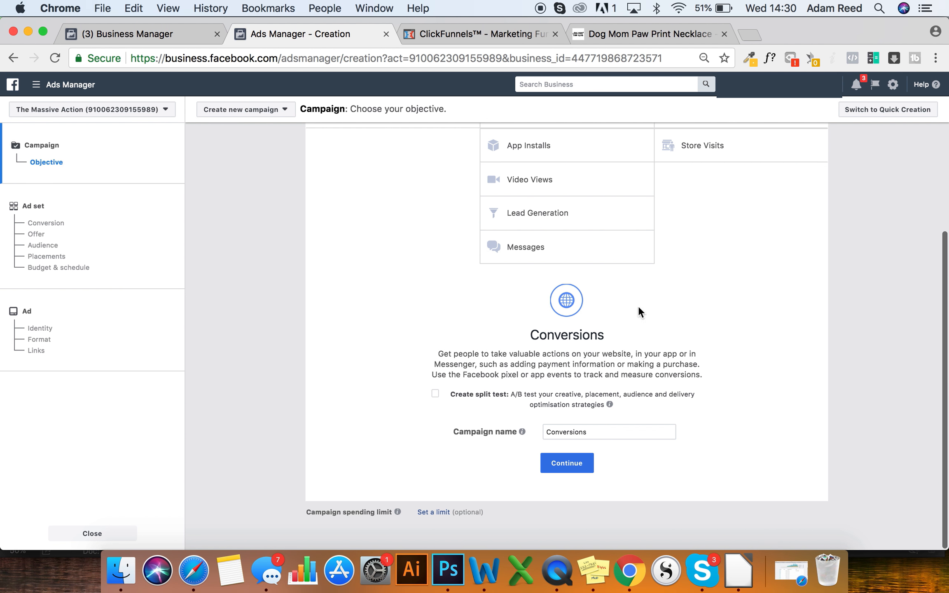
- Name the campaign "Dog Mom Fan Club / Paw Print Necklace Funnel / US /" and continue to the ad set setup
drag(587, 433, 514, 435)
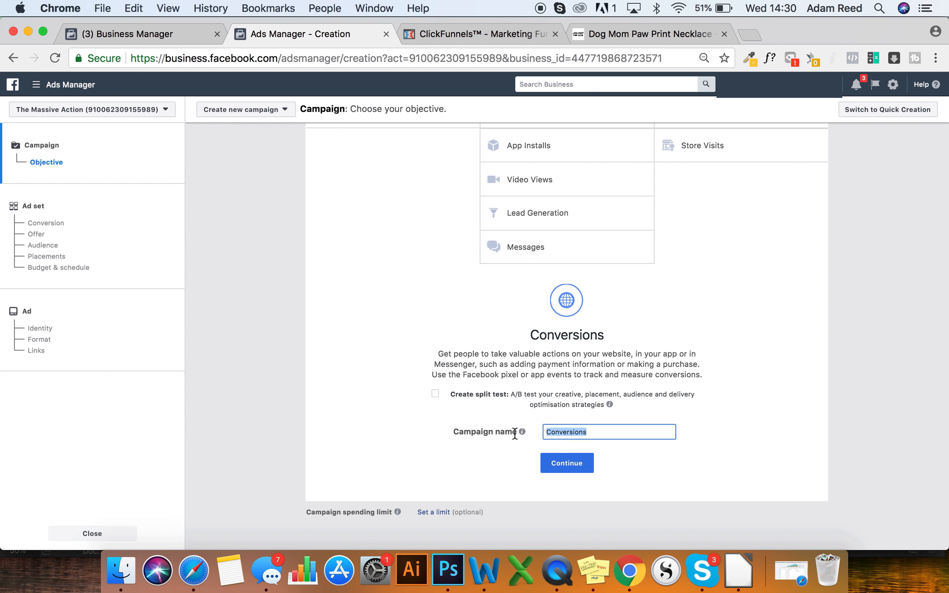
text(Dog Mom Fan Club)
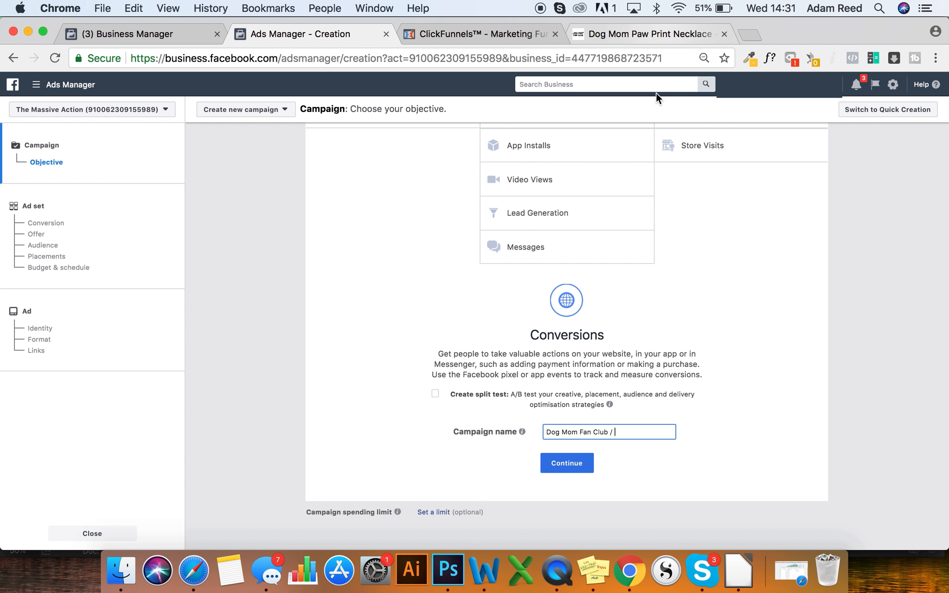
text( / Paw Print)
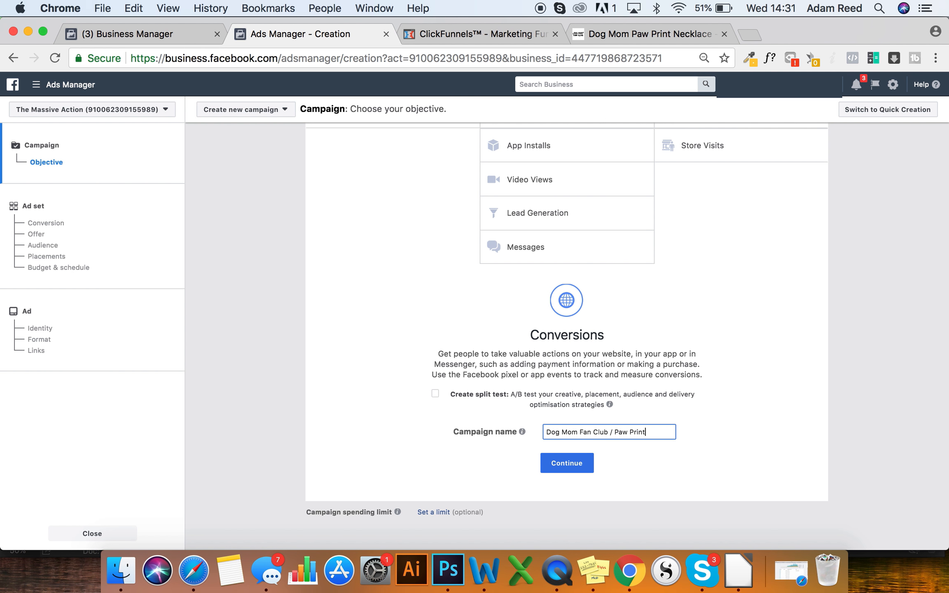
text( Necklace F)
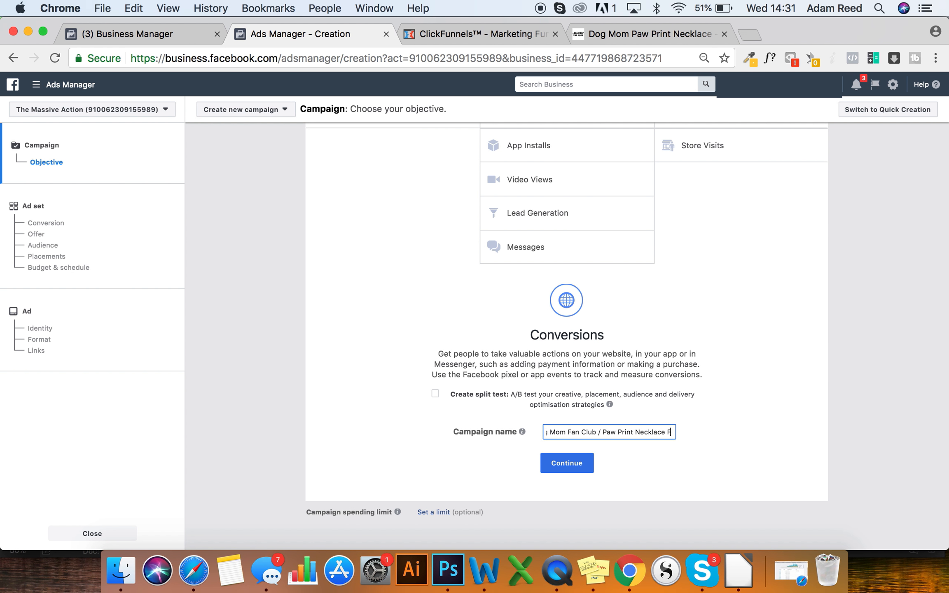
text(unnel / US)
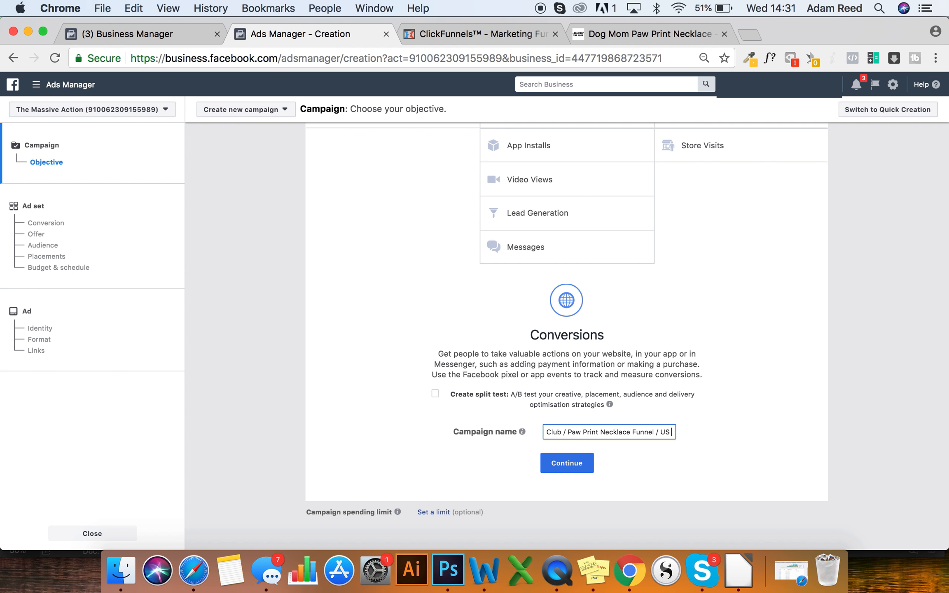
text( Dog)
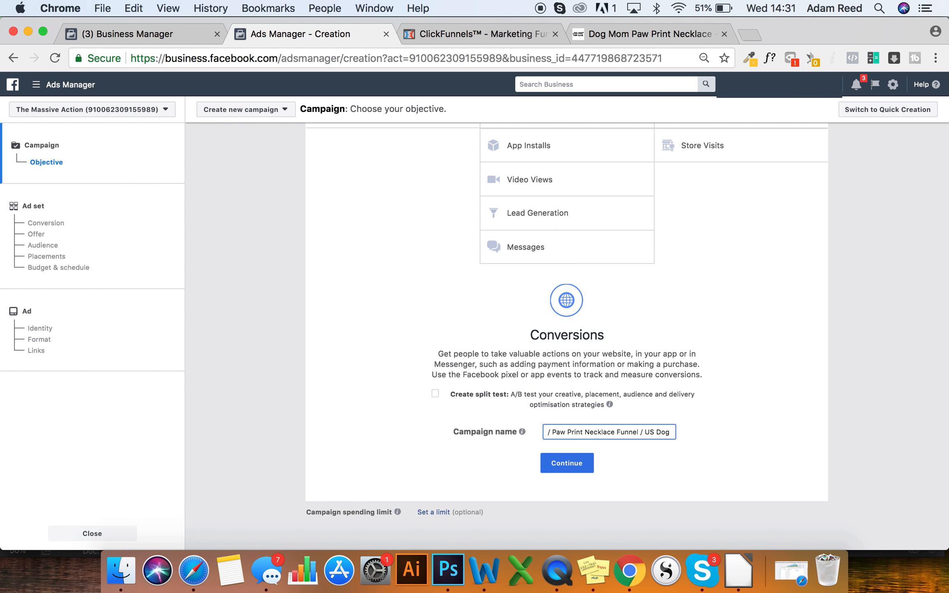
key(BackSpace)
key(BackSpace)
key(BackSpace)
key(BackSpace)
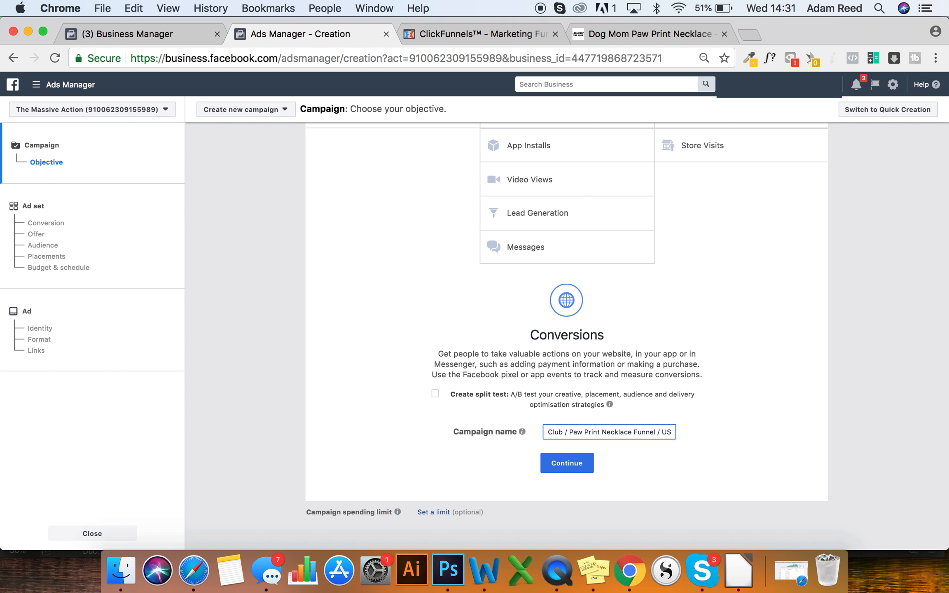
text(/)
click(571, 463)
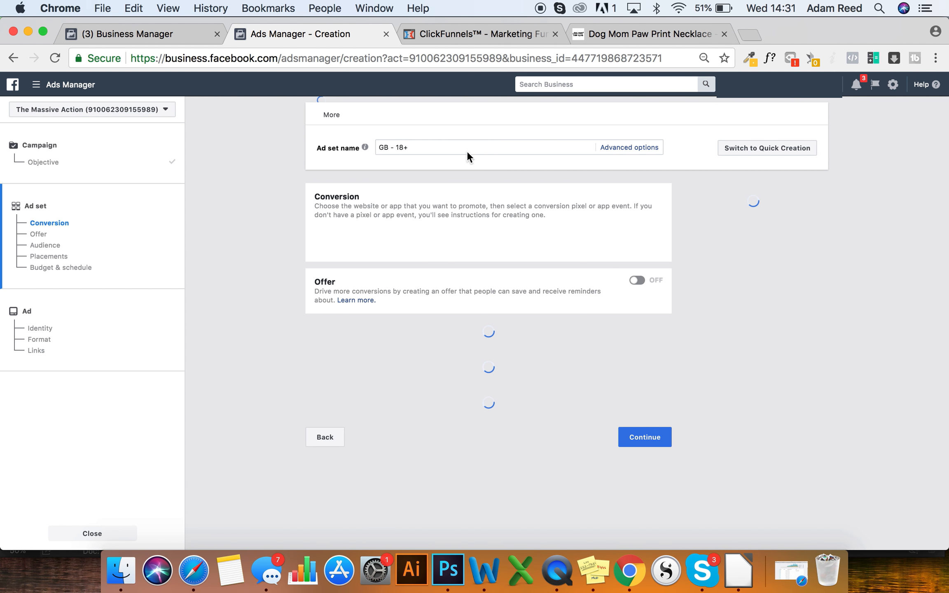
- Replace United Kingdom with United States as the ad set's audience location and target only people who live in this location
click(449, 147)
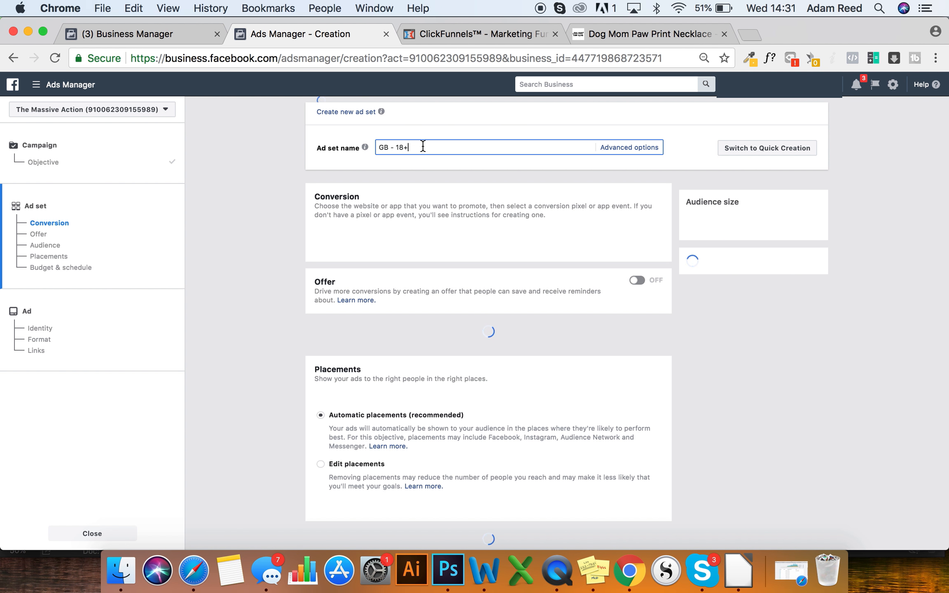
mouse_move(365, 147)
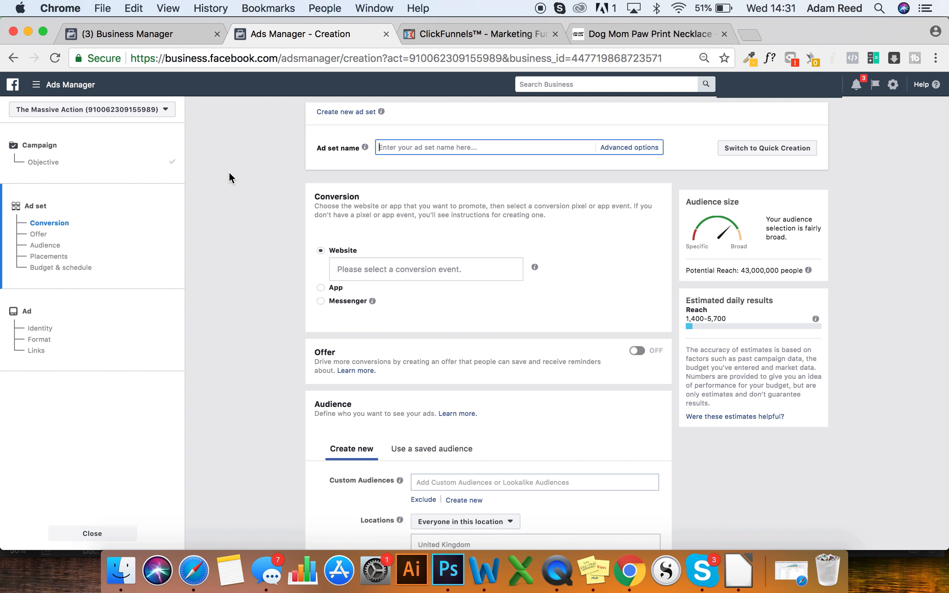
scroll(264, 252, down, 3)
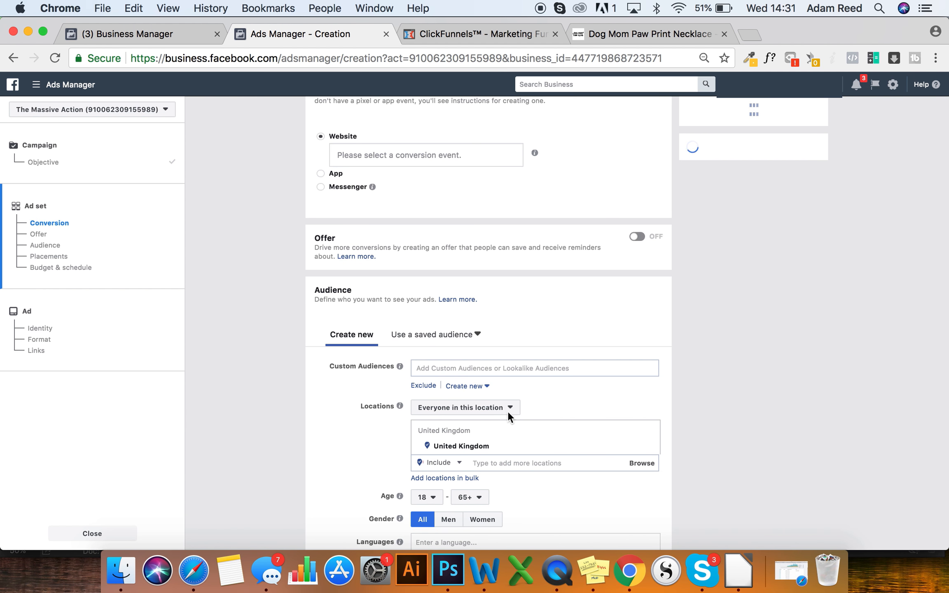
click(500, 464)
text(united states)
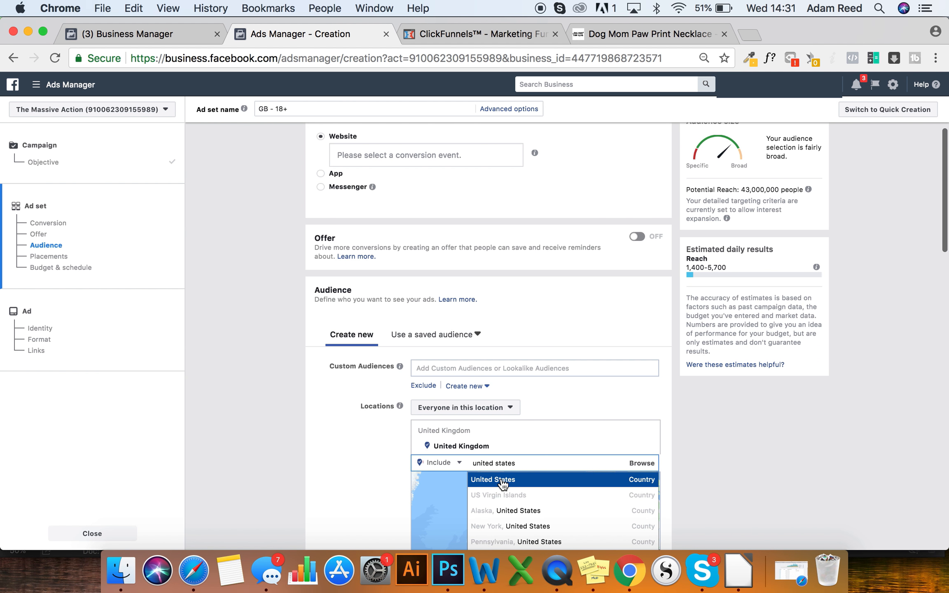
click(503, 482)
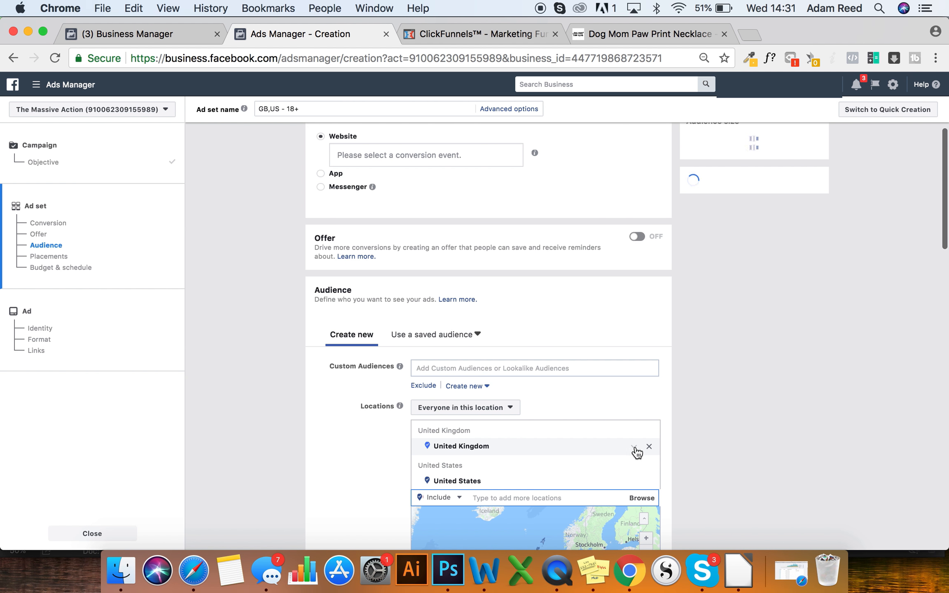
click(649, 448)
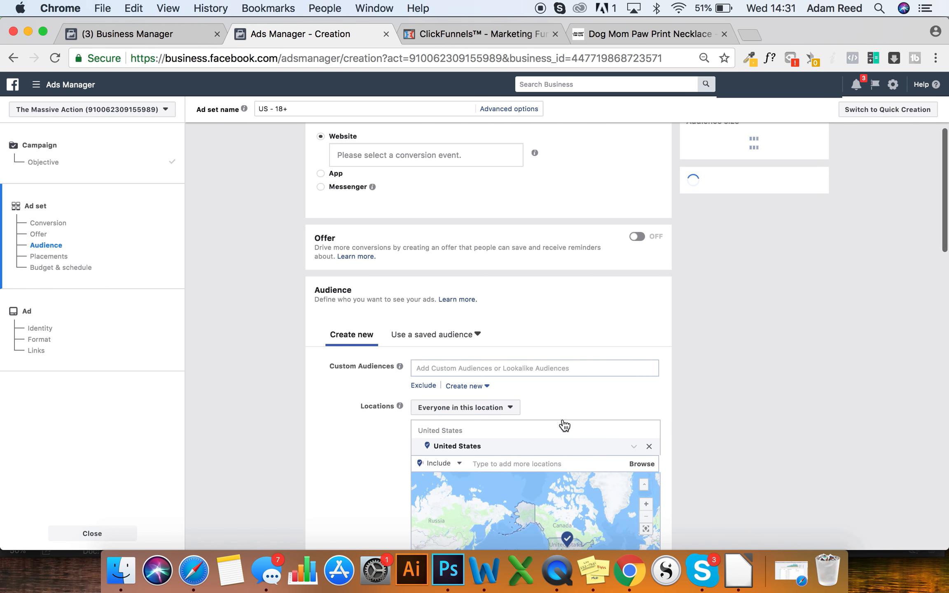
click(498, 410)
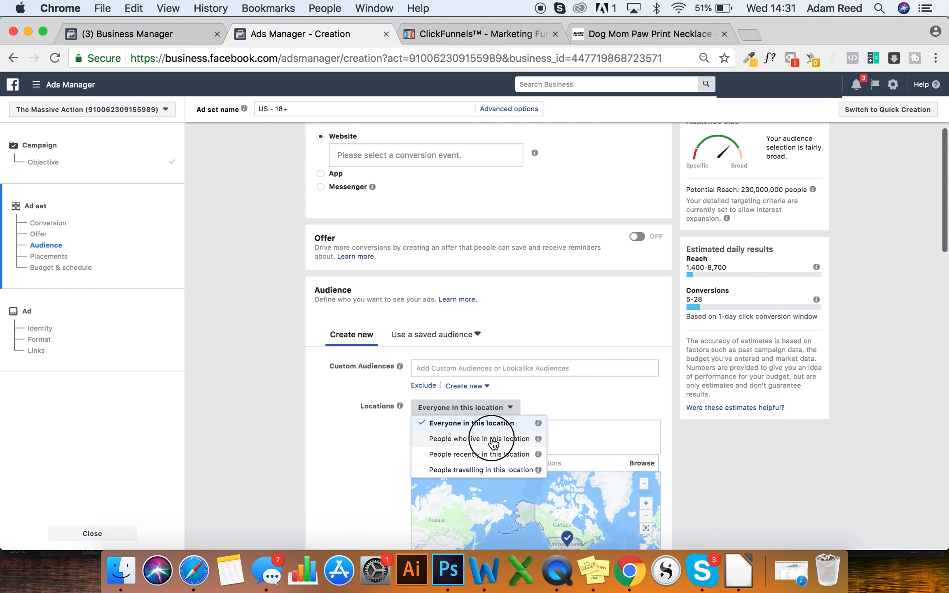
click(493, 440)
- Review the ad set's conversion, offer, audience, placements, and budget and schedule sections before naming it
scroll(368, 251, up, 5)
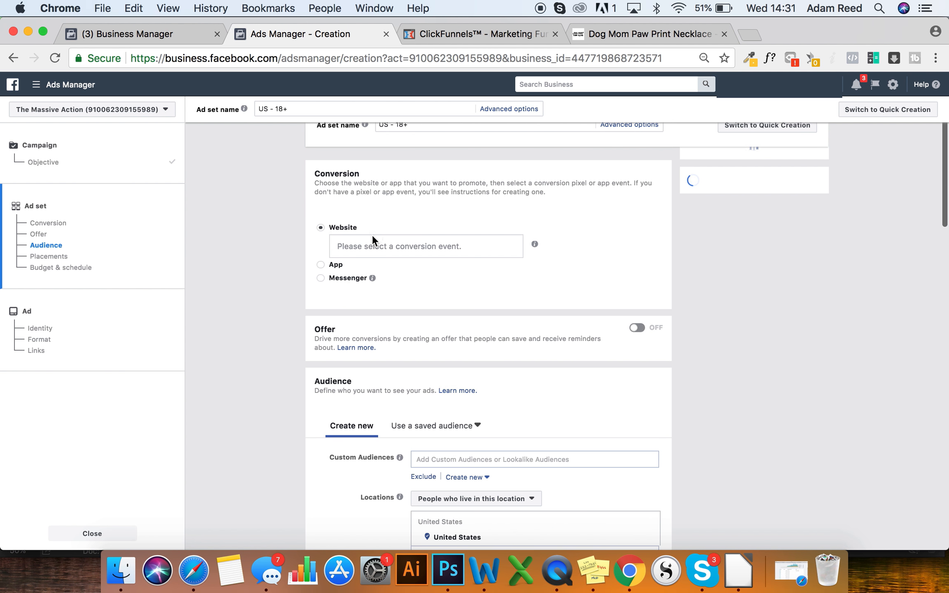
click(418, 147)
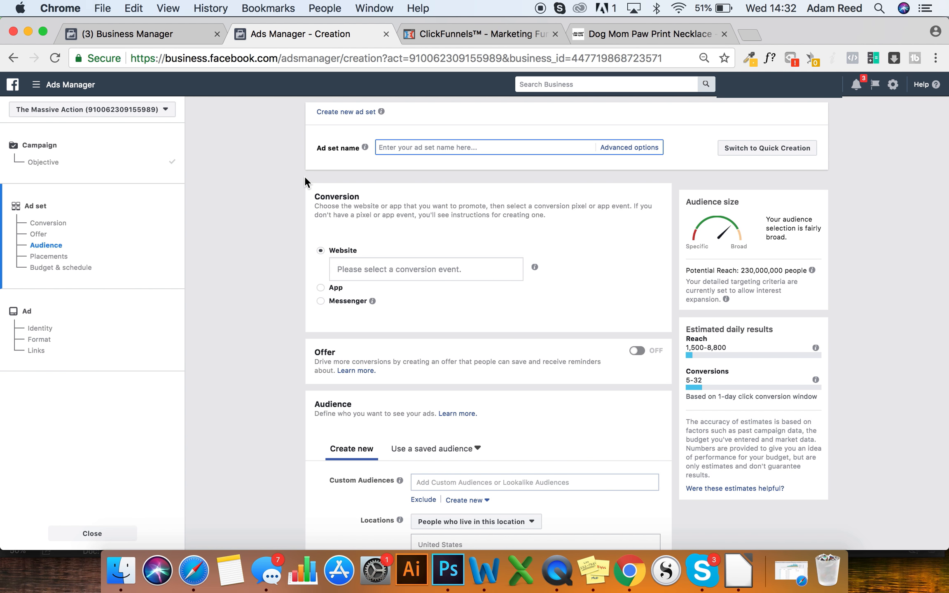
scroll(291, 268, down, 2)
scroll(291, 267, up, 2)
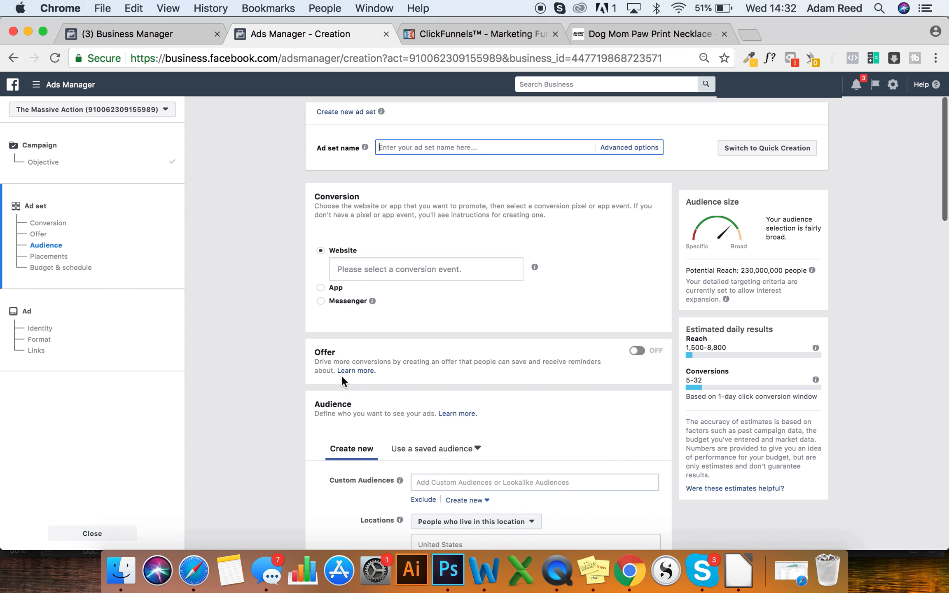
scroll(342, 375, down, 10)
scroll(394, 369, up, 4)
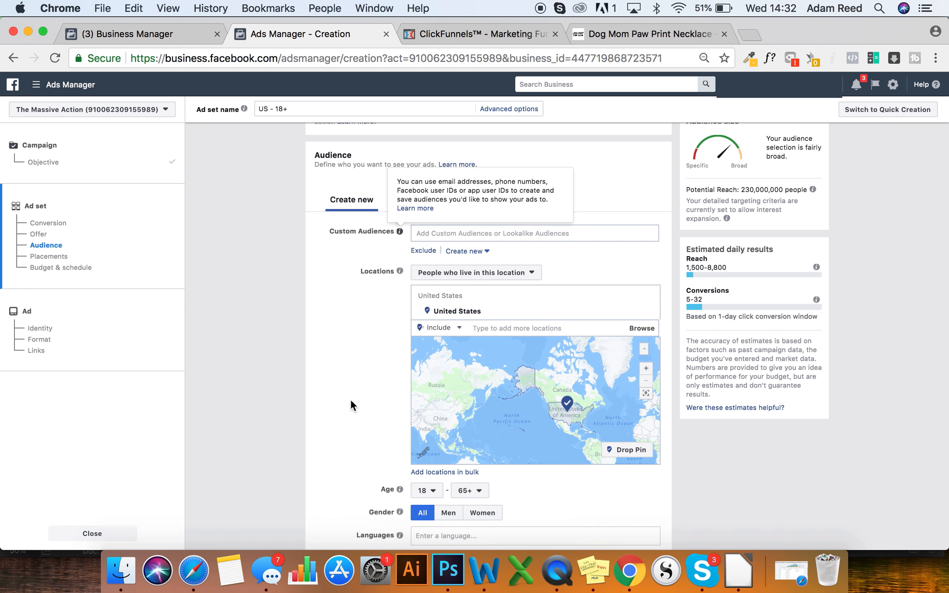
scroll(350, 399, down, 3)
scroll(387, 298, up, 2)
scroll(372, 327, down, 10)
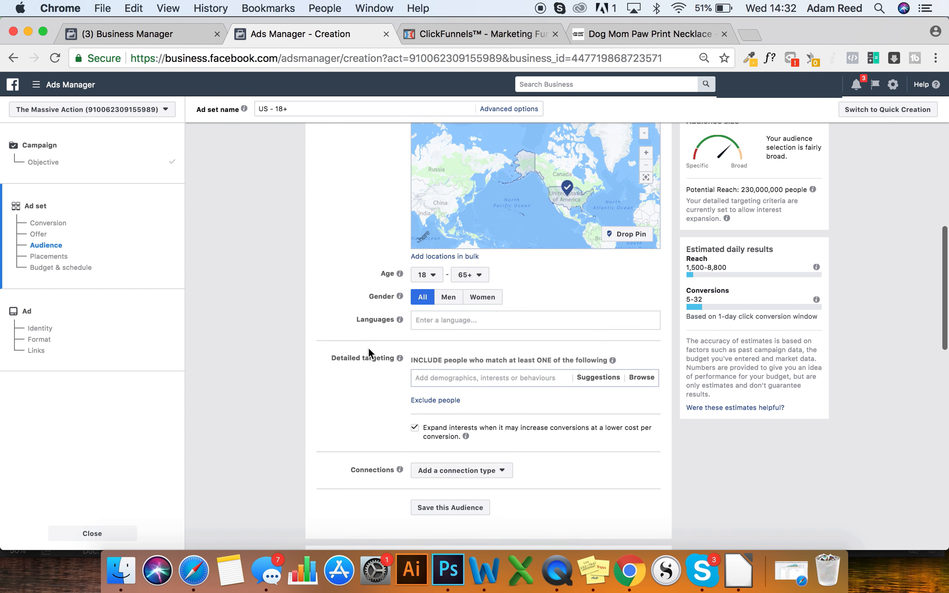
scroll(411, 339, down, 2)
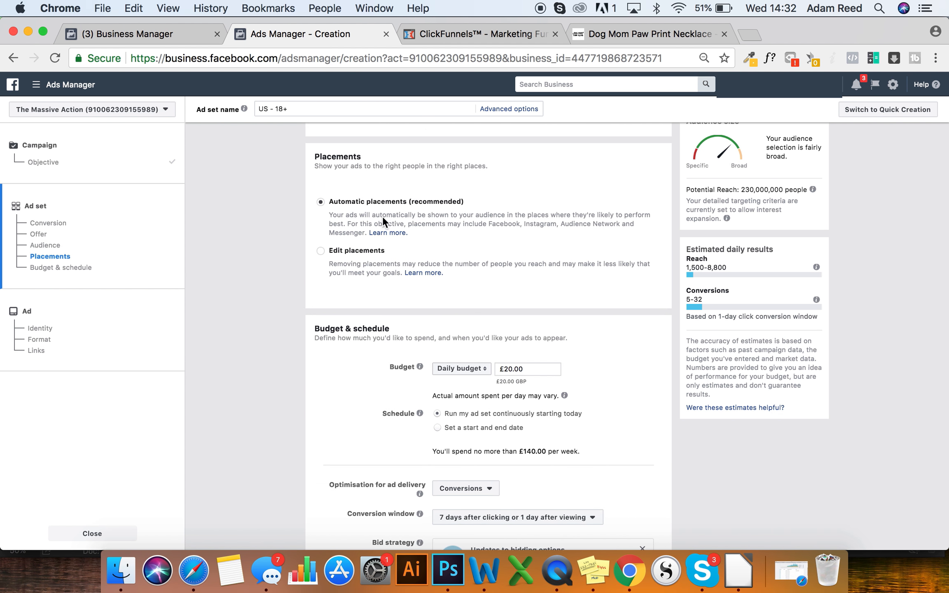
scroll(473, 313, up, 10)
scroll(461, 315, up, 10)
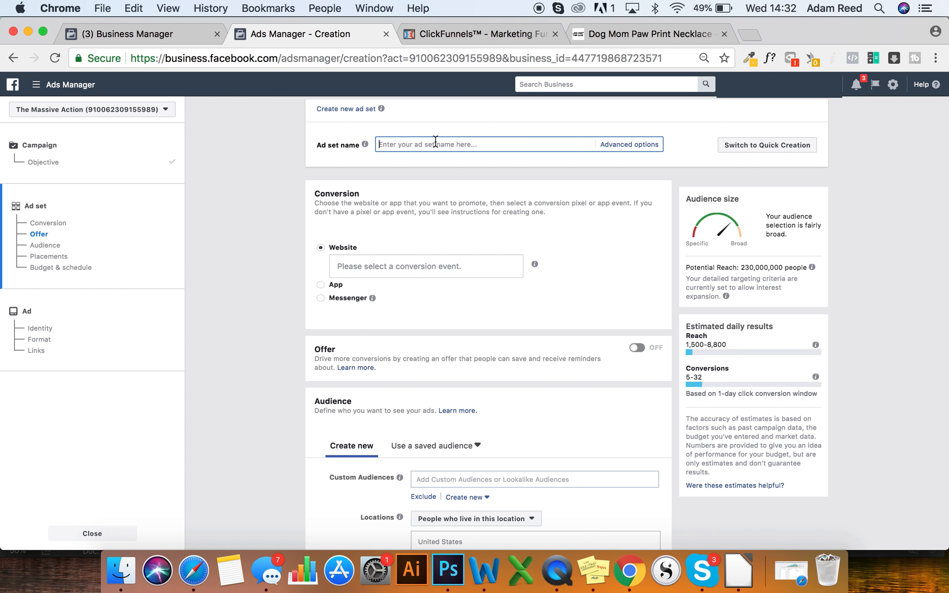
- Look over the Dog Mom Paw Print Necklace product page, including its image and sales description
click(603, 35)
scroll(275, 371, down, 3)
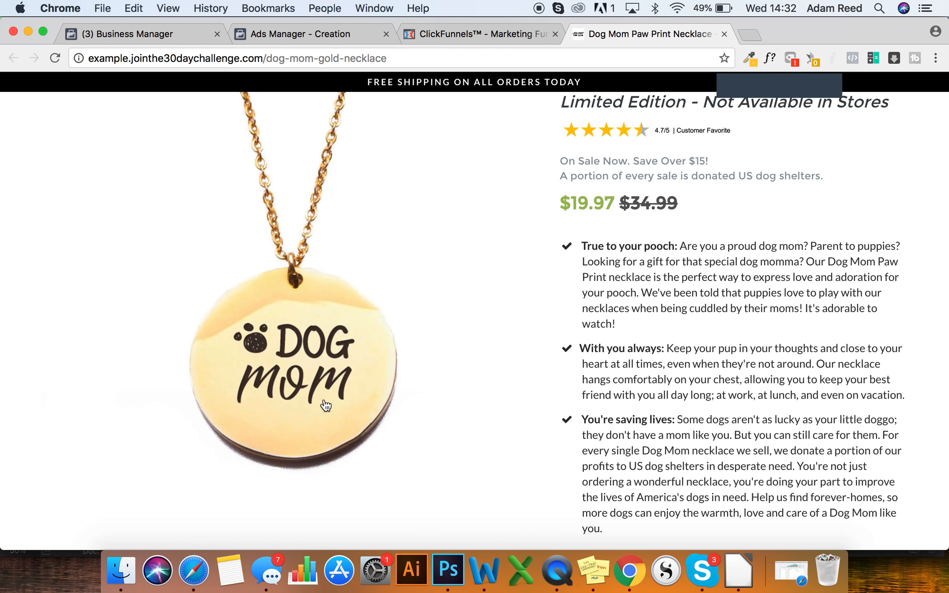
scroll(364, 282, up, 4)
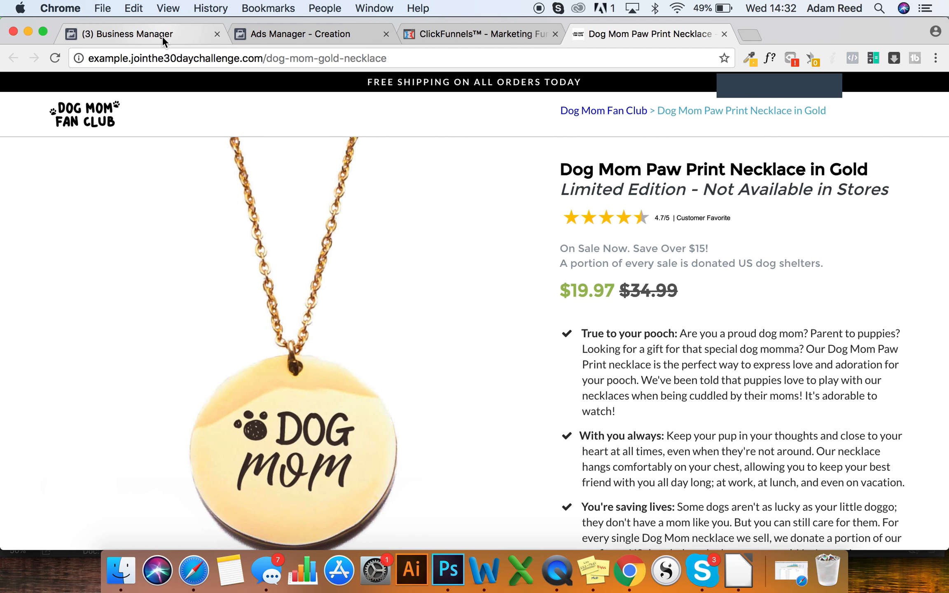
- Return to the Ads Manager ad set setup and clear the default ad set name "US - 18+"
click(278, 42)
click(418, 143)
text(US - 18+)
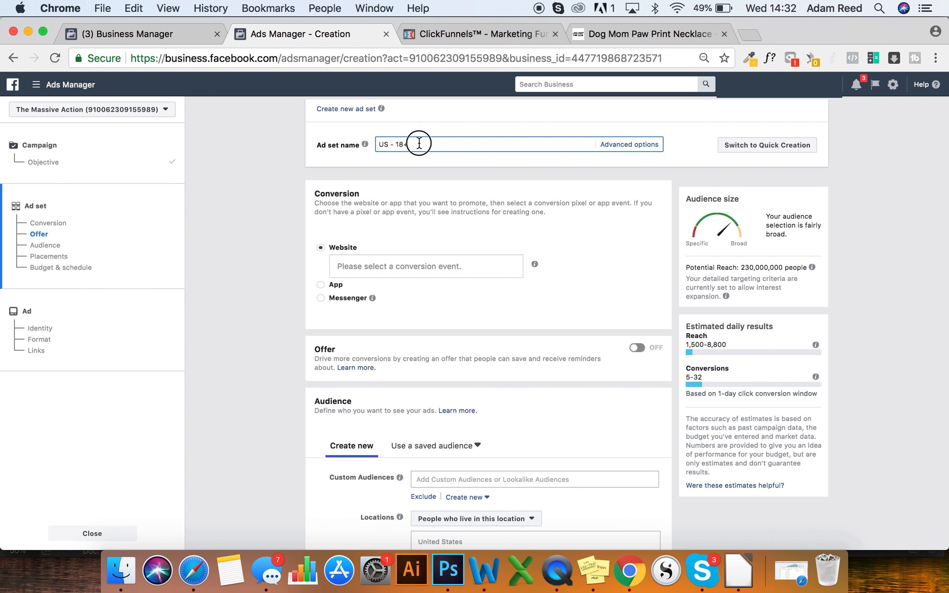
drag(419, 143, 374, 143)
key(BackSpace)
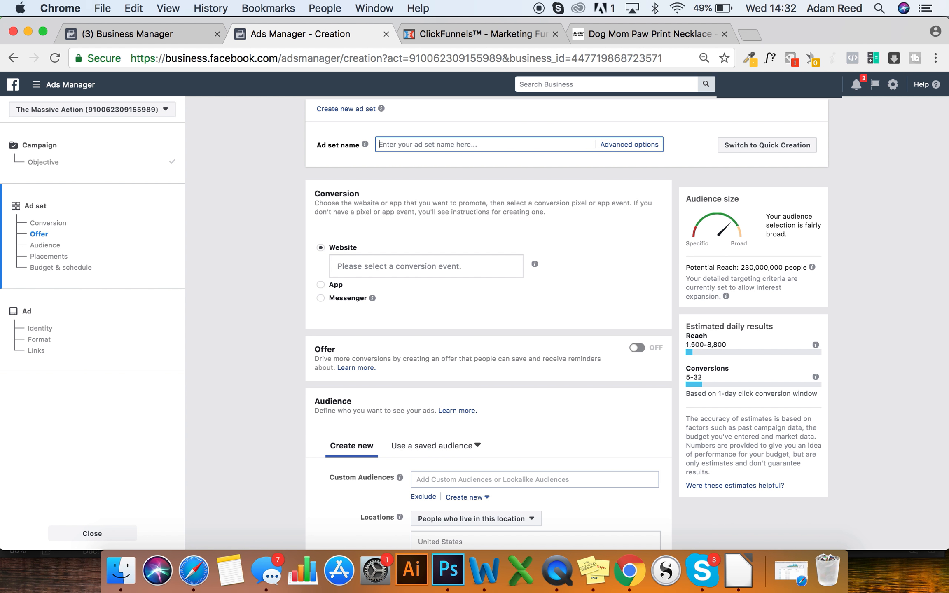
- Name the ad set "Dog Moms - Dog Owners + Passion + Dog Brands"
text(F)
key(BackSpace)
text(Dog Mo)
text(ms - Dog Owners + Passion + )
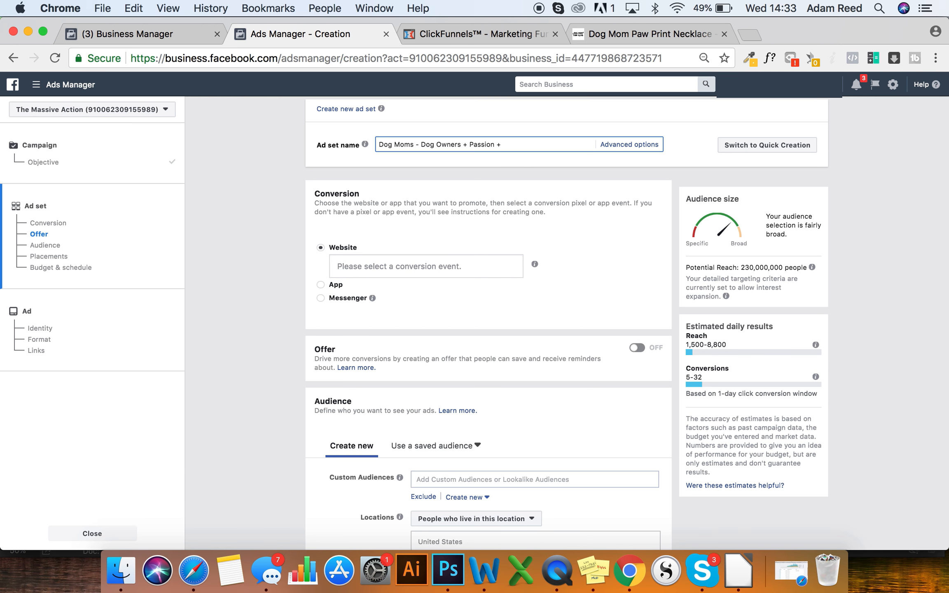
text(Dog Food)
key(BackSpace)
key(BackSpace)
key(BackSpace)
text(Brands)
- Replace the dash after "Dog Moms" in the ad set name with ">"
click(417, 144)
key(BackSpace)
text(>)
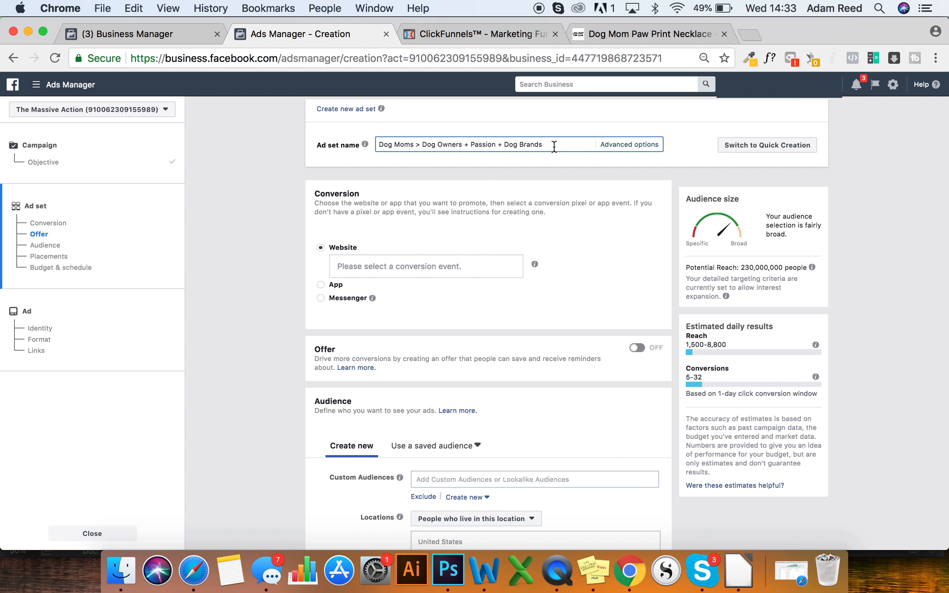
drag(554, 146, 377, 146)
click(407, 178)
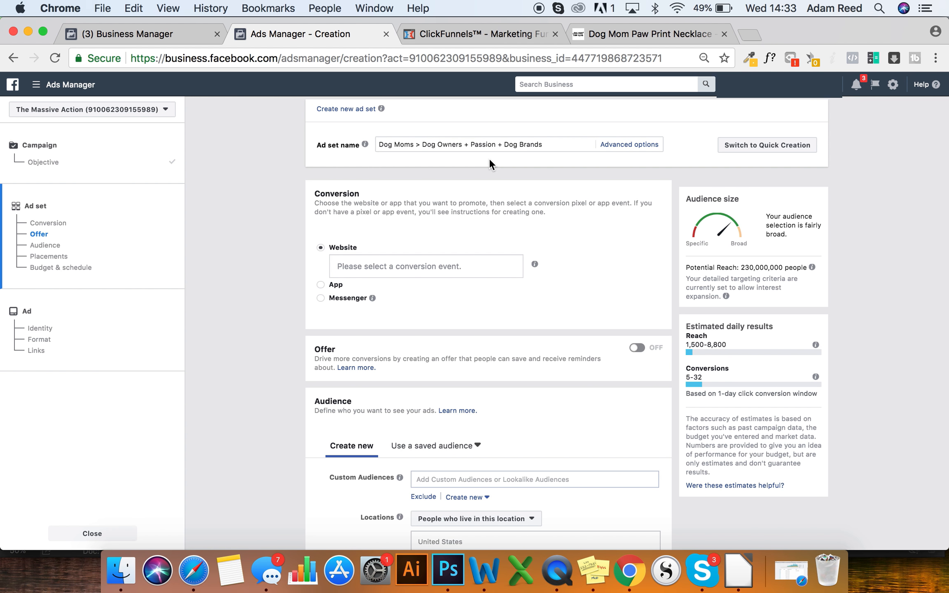
- Expand "Passion" in the ad set name to "Passionate about Dogs"
click(448, 144)
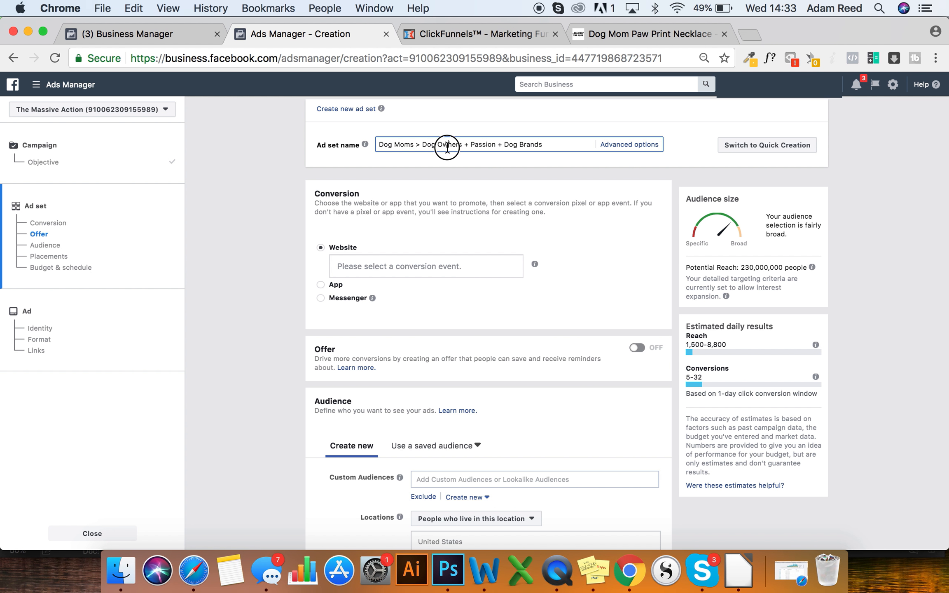
drag(382, 144, 544, 144)
click(423, 144)
click(463, 143)
click(496, 145)
click(505, 144)
click(494, 144)
text(ate about Dog)
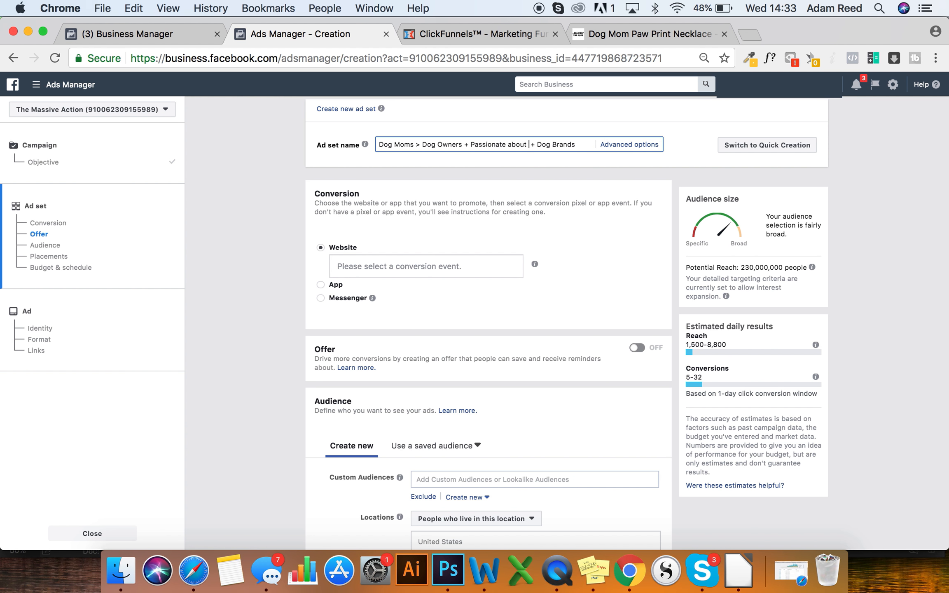
text(s)
scroll(568, 262, down, 3)
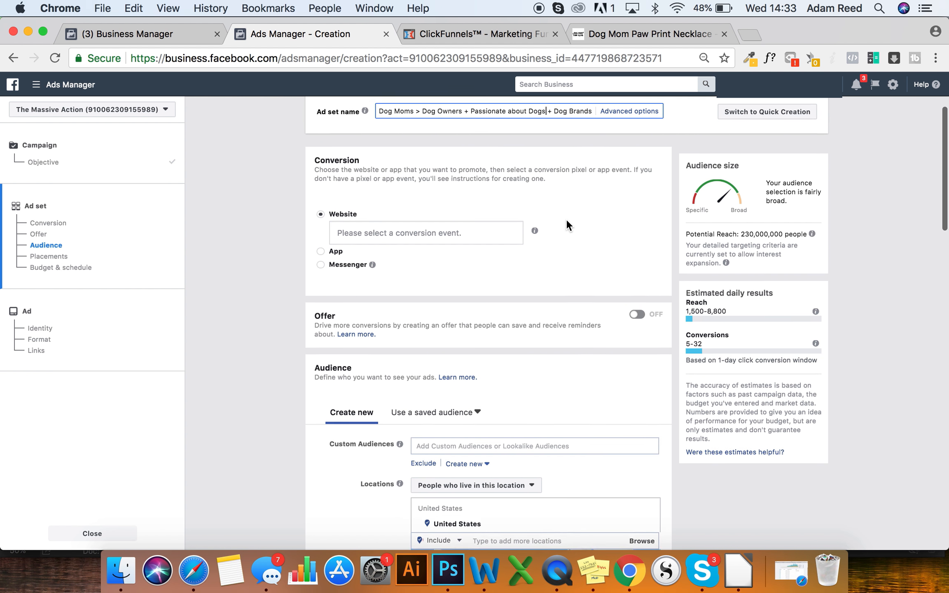
scroll(501, 238, up, 3)
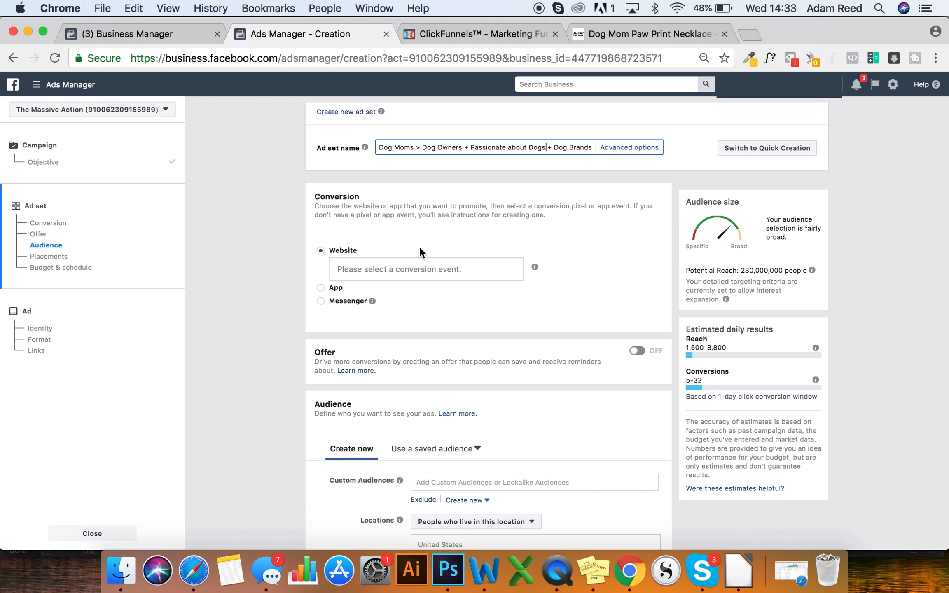
- Browse the website conversion events and choose Add to Basket for the ad set
scroll(448, 248, down, 1)
click(458, 231)
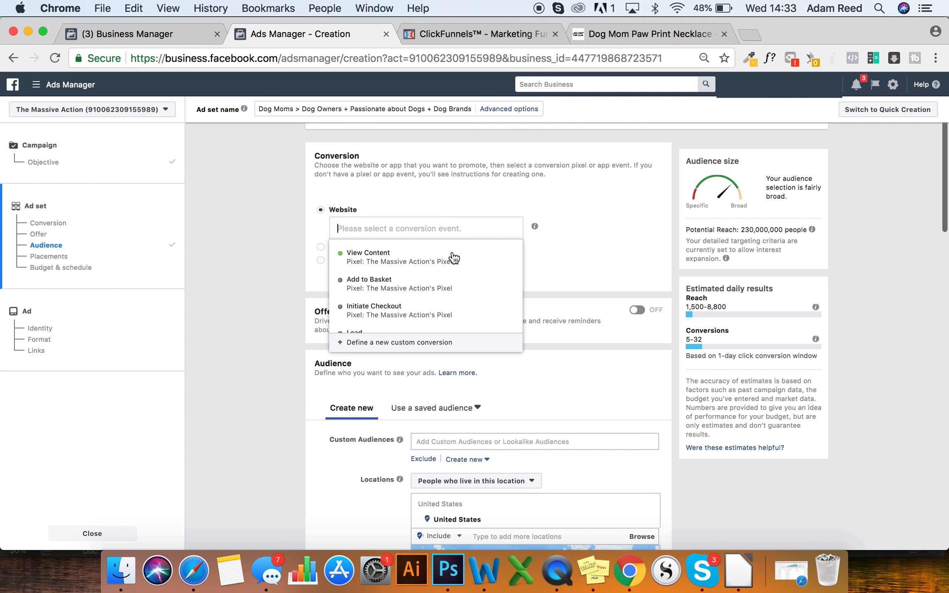
scroll(428, 284, down, 4)
scroll(424, 276, up, 3)
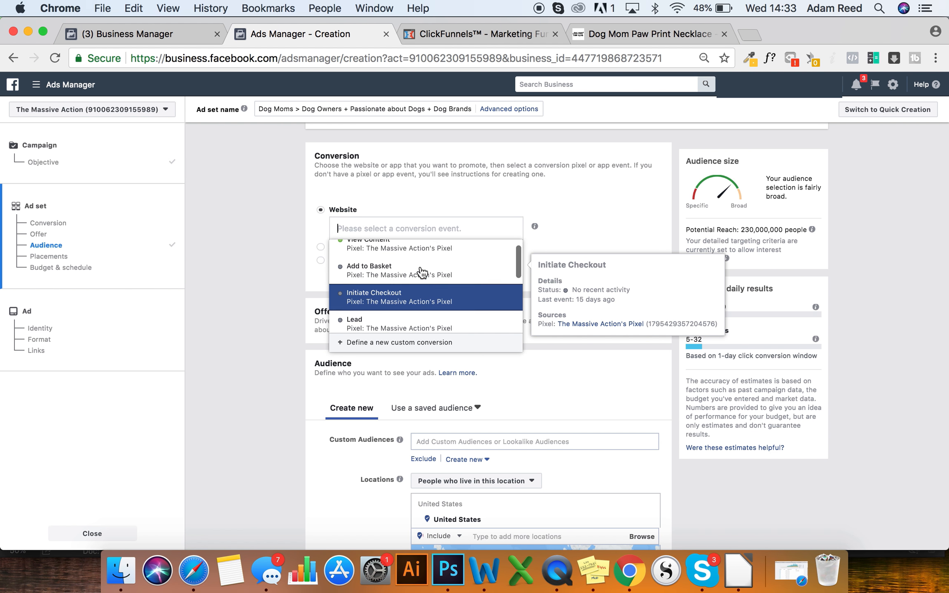
scroll(425, 276, down, 3)
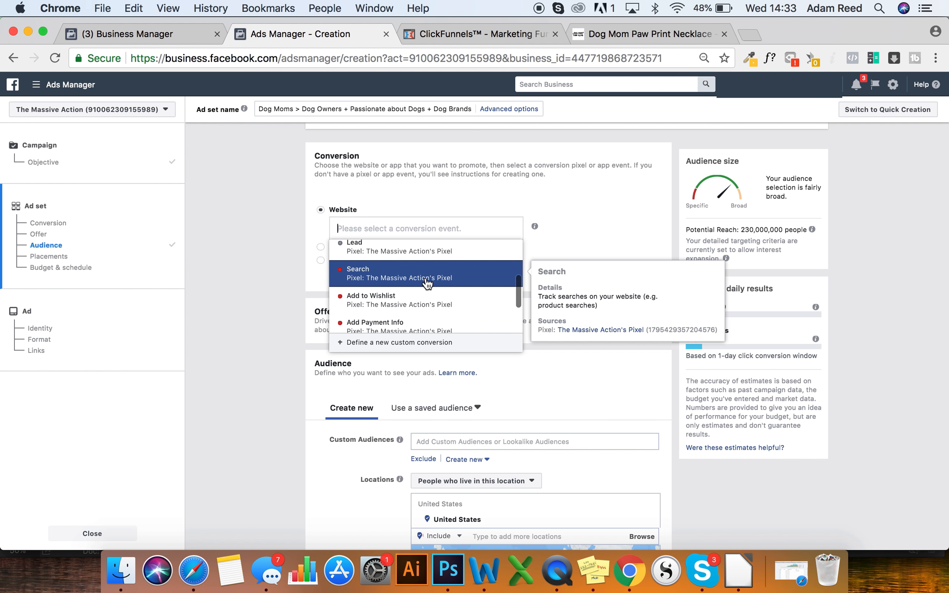
scroll(428, 288, down, 2)
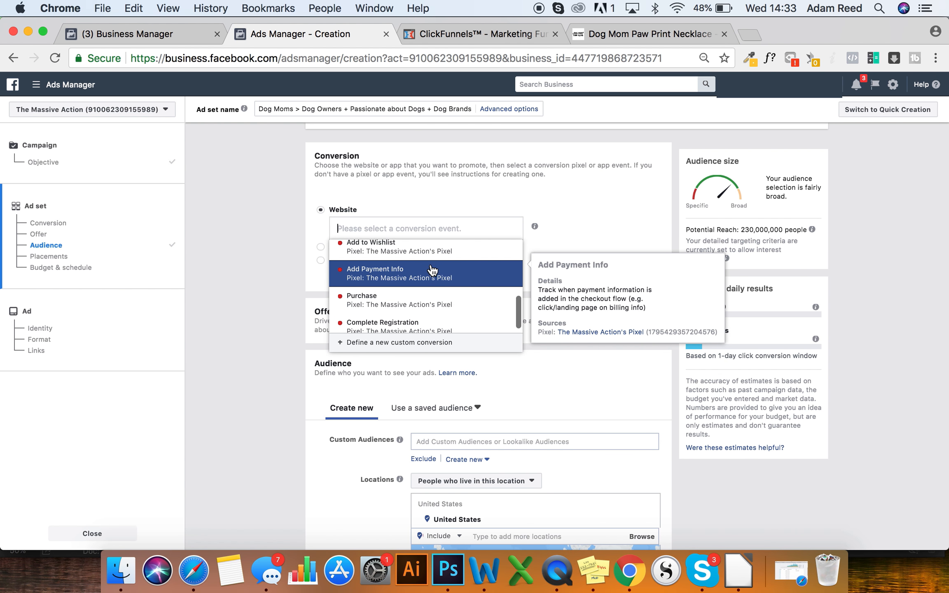
scroll(431, 271, up, 4)
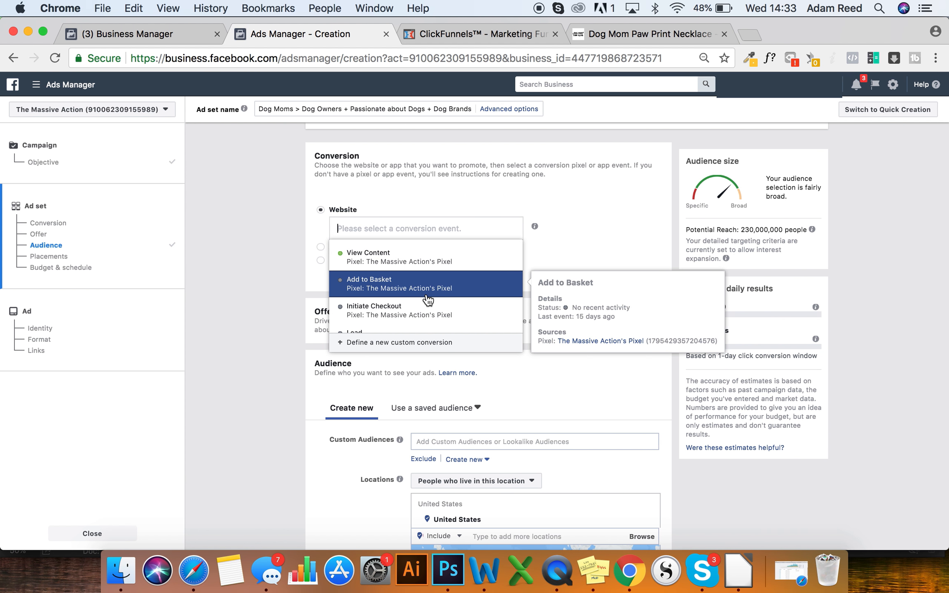
click(390, 286)
- Keep the audience age range at 18 to 65+ and limit the gender to Women
scroll(479, 294, down, 5)
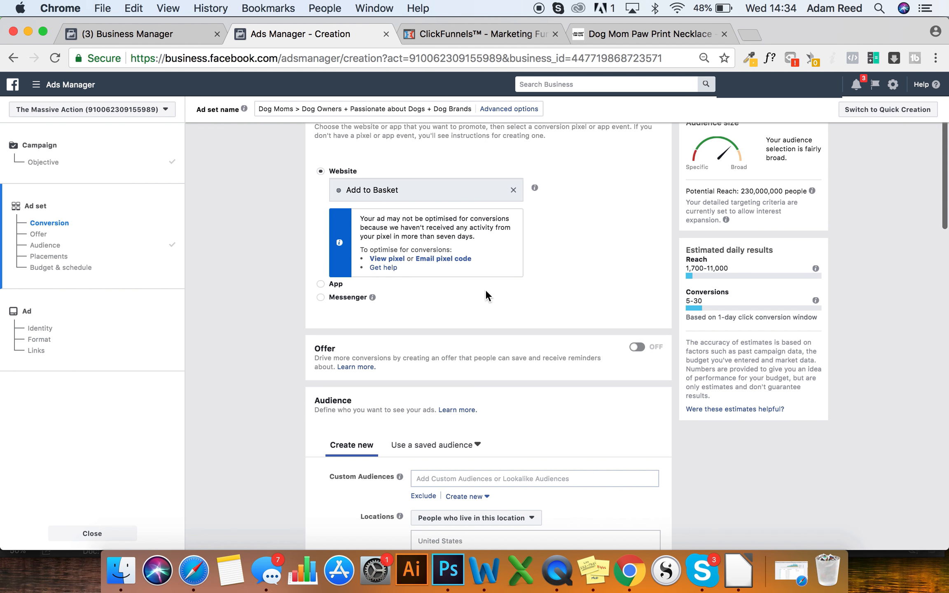
scroll(532, 278, down, 7)
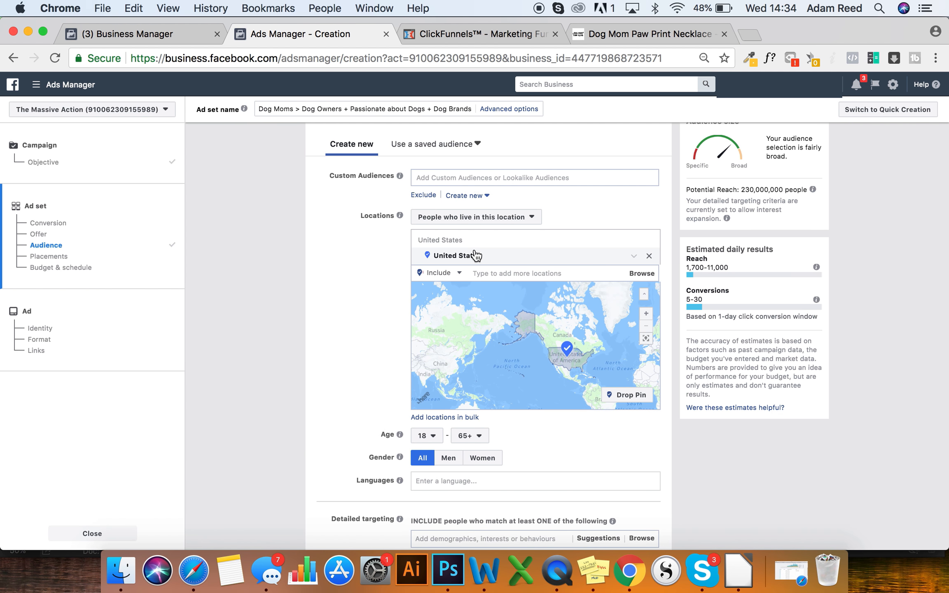
scroll(351, 278, down, 5)
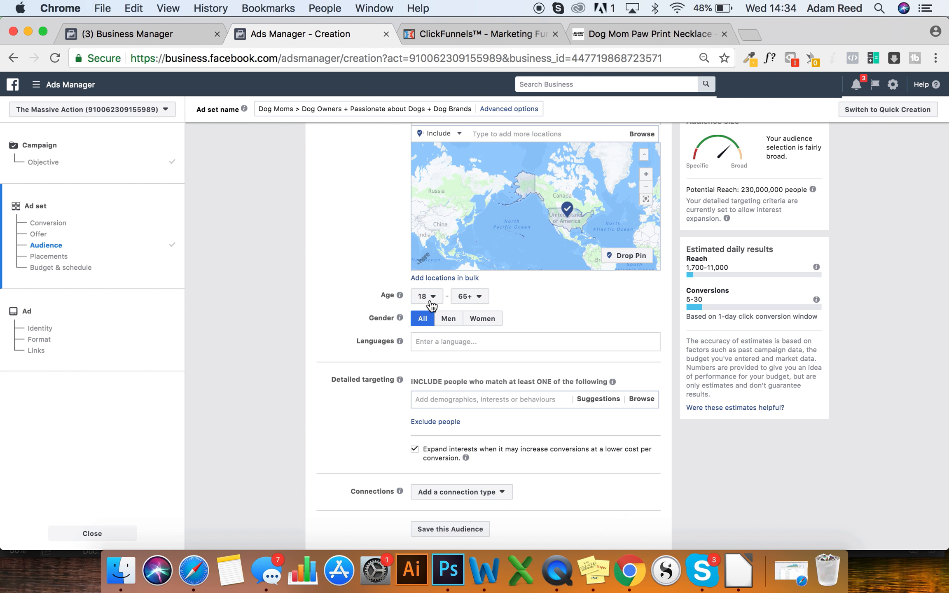
click(478, 297)
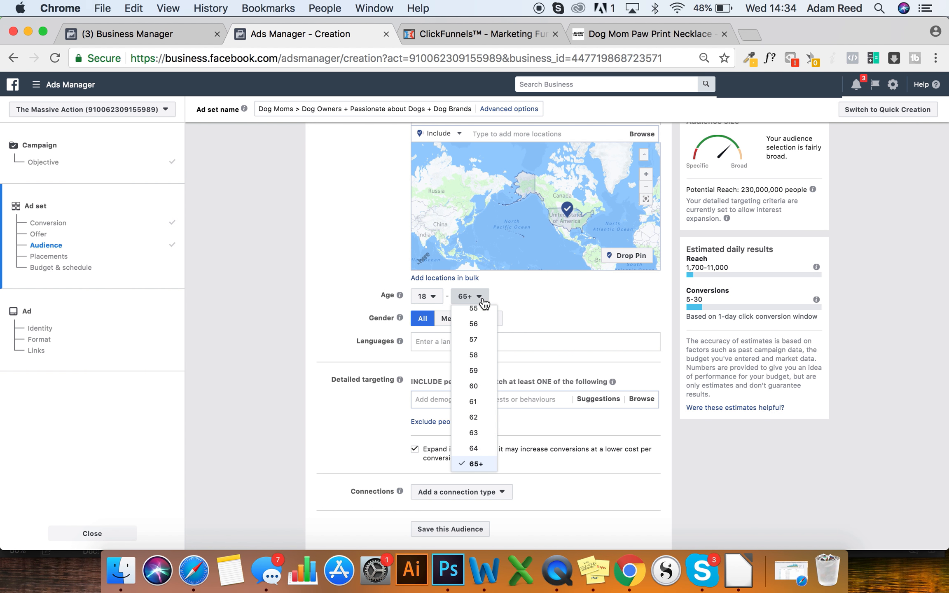
click(304, 355)
click(482, 319)
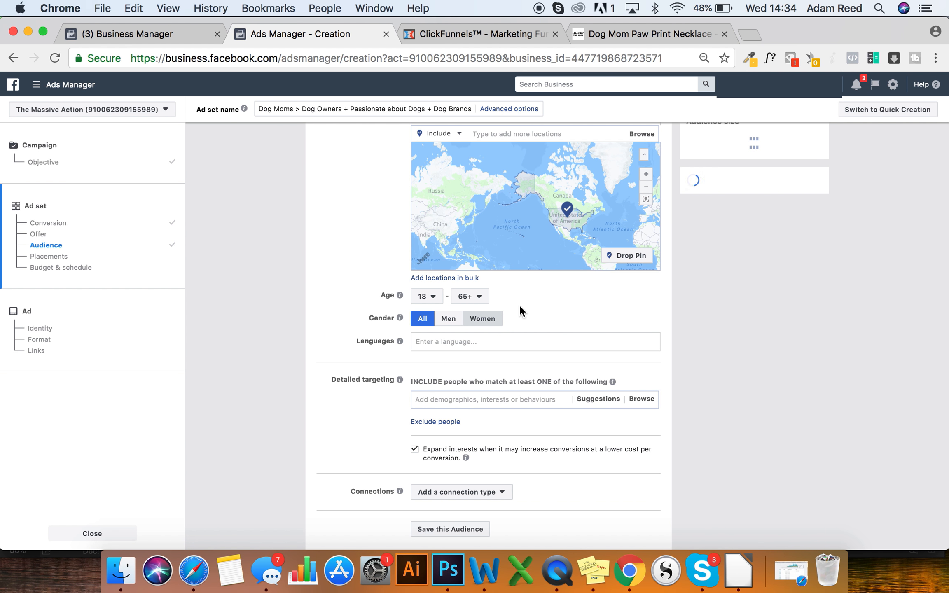
- Review the detailed targeting section against the dog owner, dog passion and dog brand criteria in the ad set name
scroll(521, 285, down, 3)
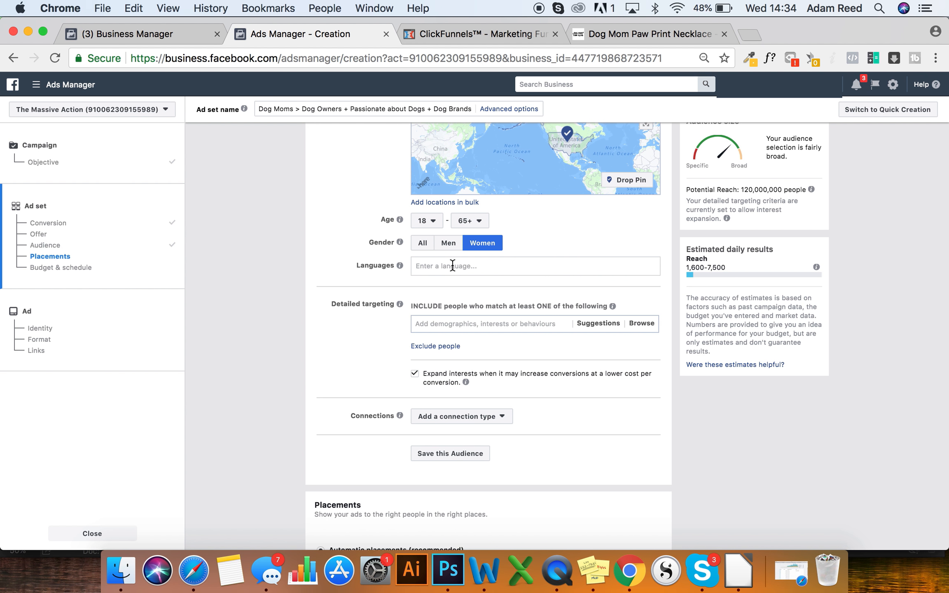
scroll(452, 325, down, 2)
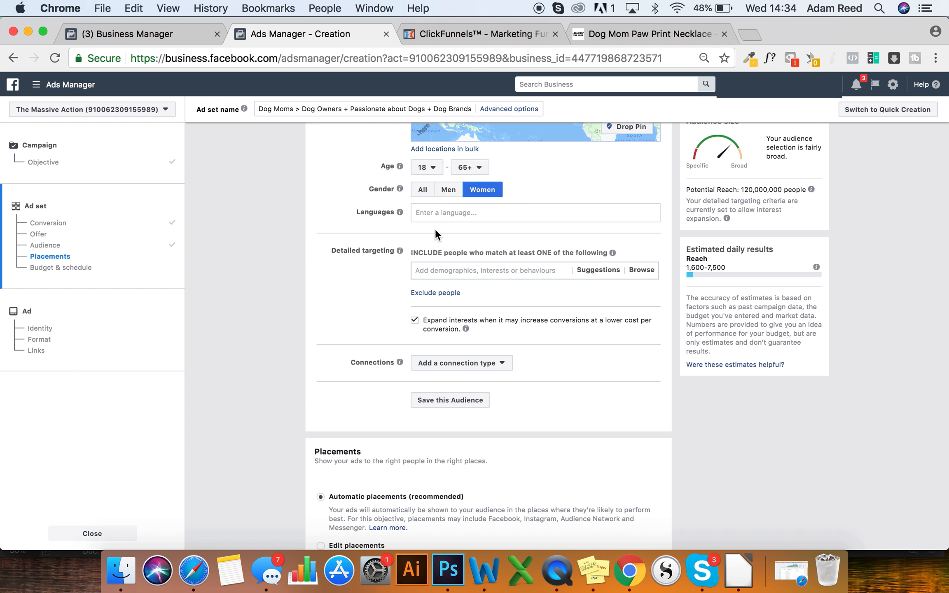
scroll(435, 228, down, 1)
scroll(517, 260, down, 1)
click(500, 192)
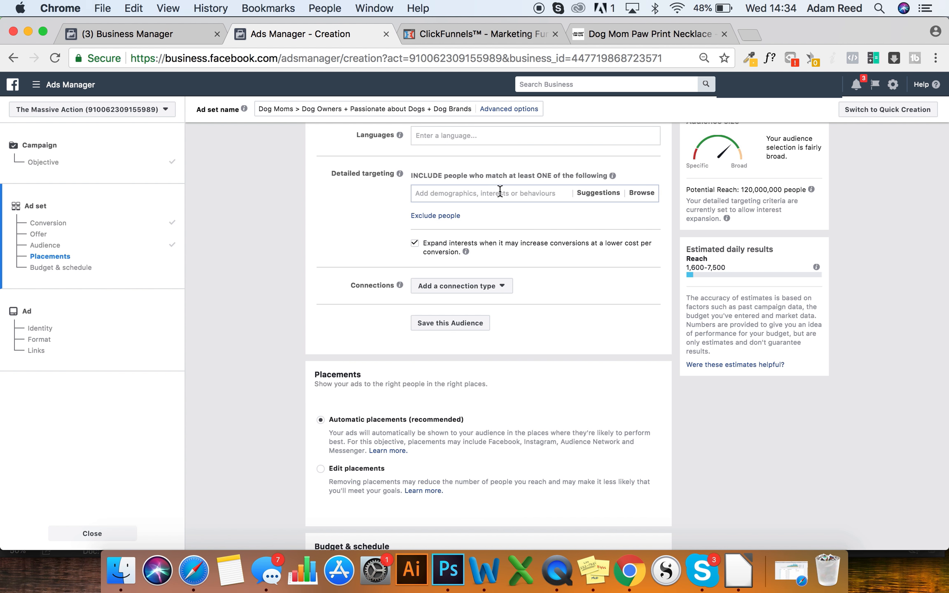
scroll(388, 194, up, 1)
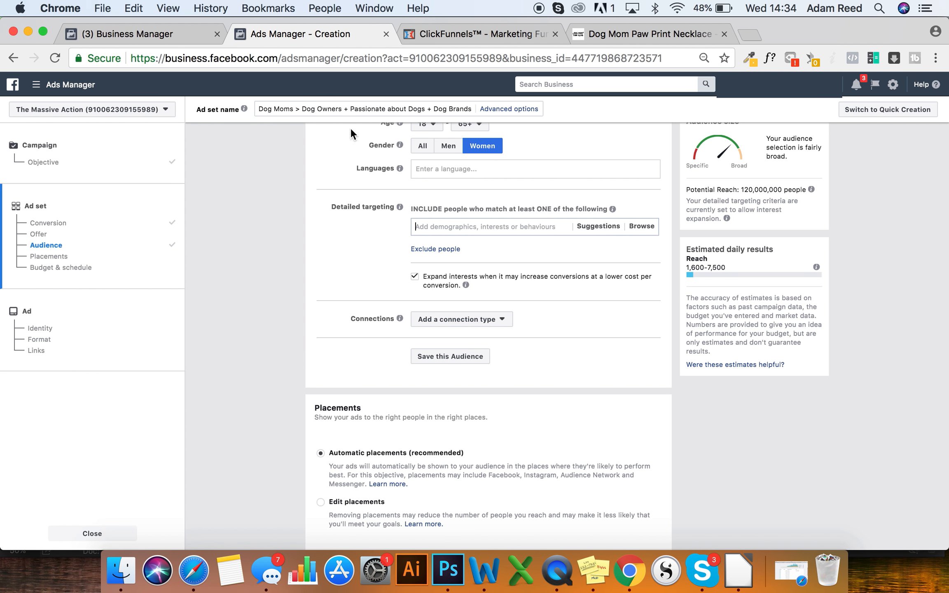
click(306, 109)
drag(306, 108, 473, 110)
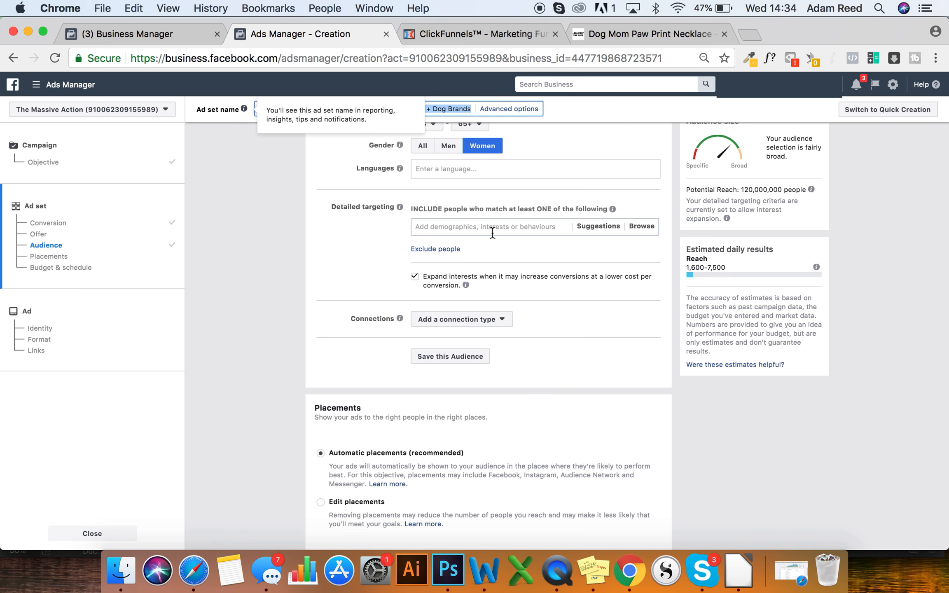
click(484, 221)
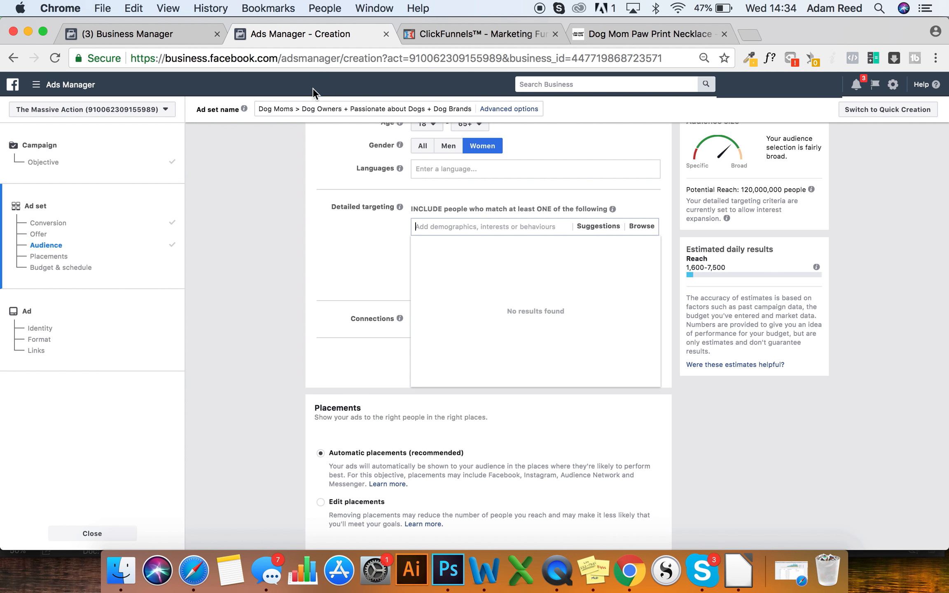
click(338, 109)
drag(305, 104, 526, 134)
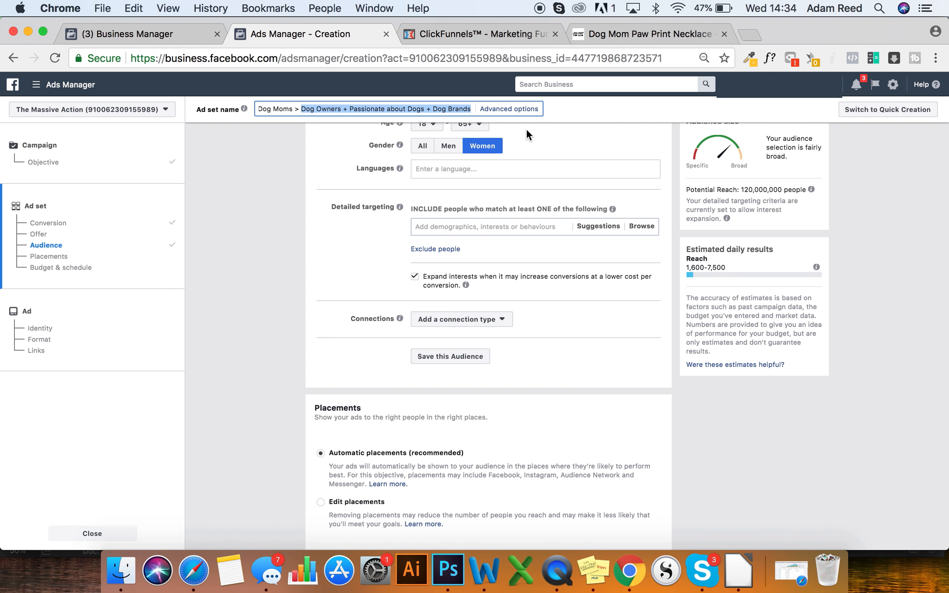
- Turn off the option to expand interests for conversions at a lower cost in the detailed targeting
click(482, 226)
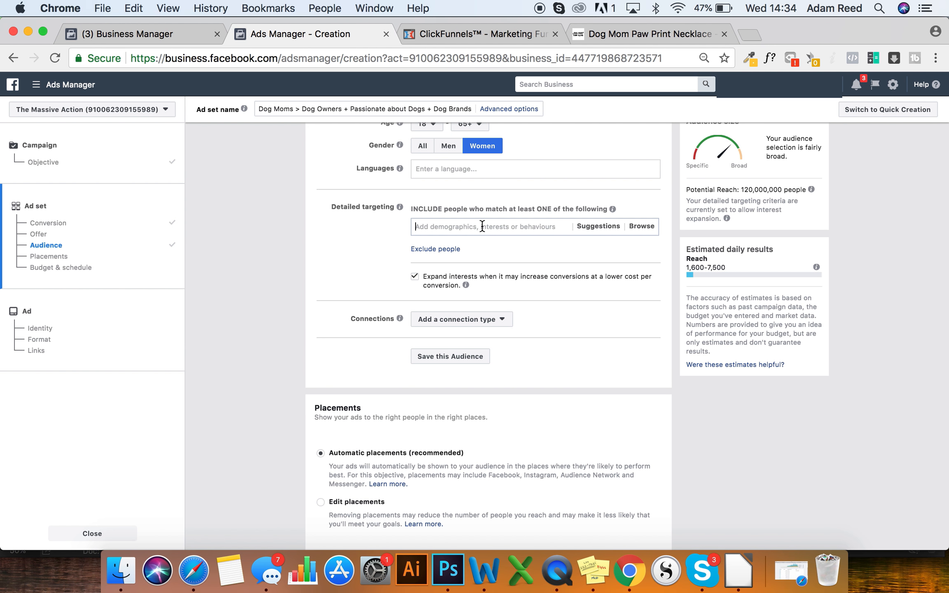
click(313, 222)
click(416, 277)
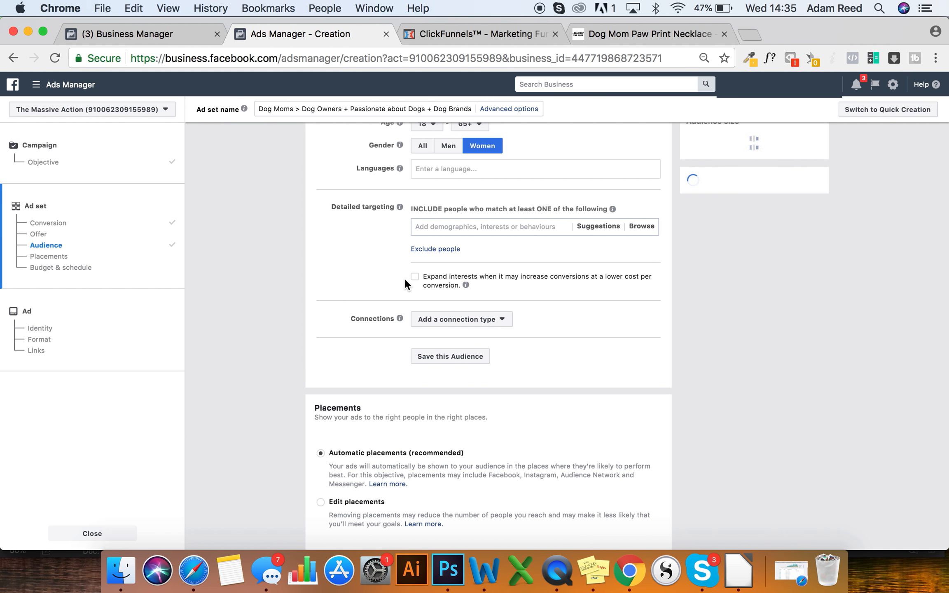
- Search the detailed targeting options for "dog owner" and look through the matches
click(453, 224)
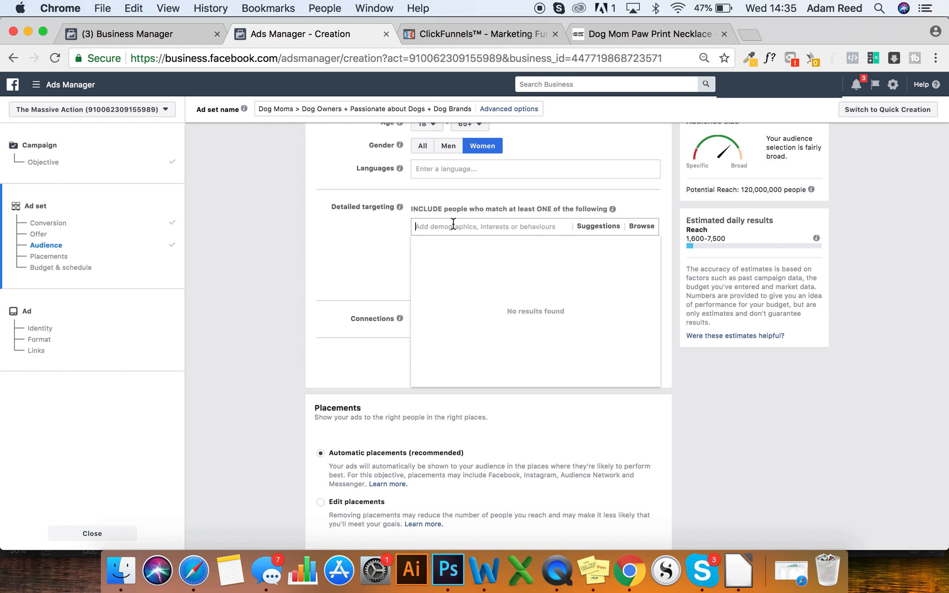
text(dog owner)
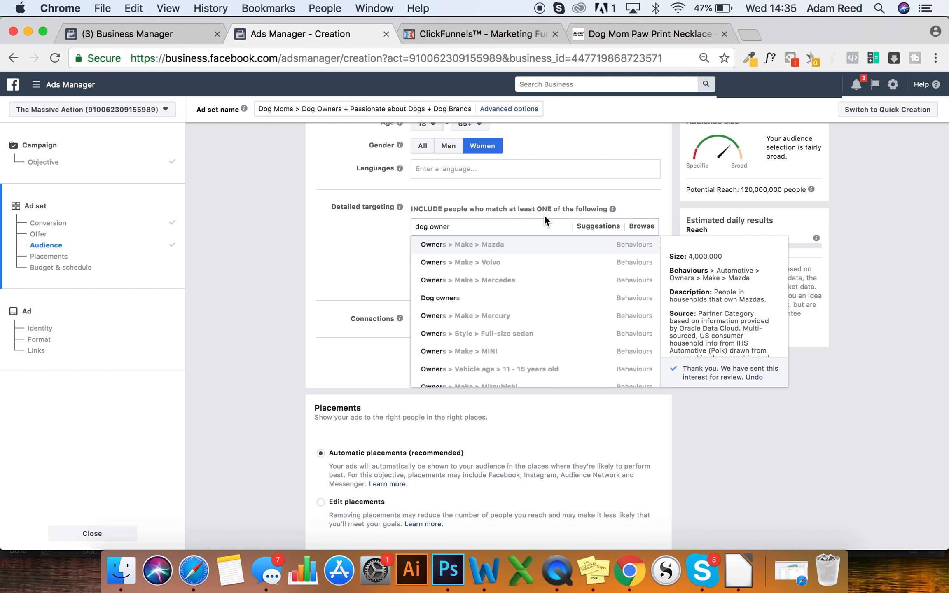
scroll(501, 321, down, 5)
scroll(499, 324, up, 5)
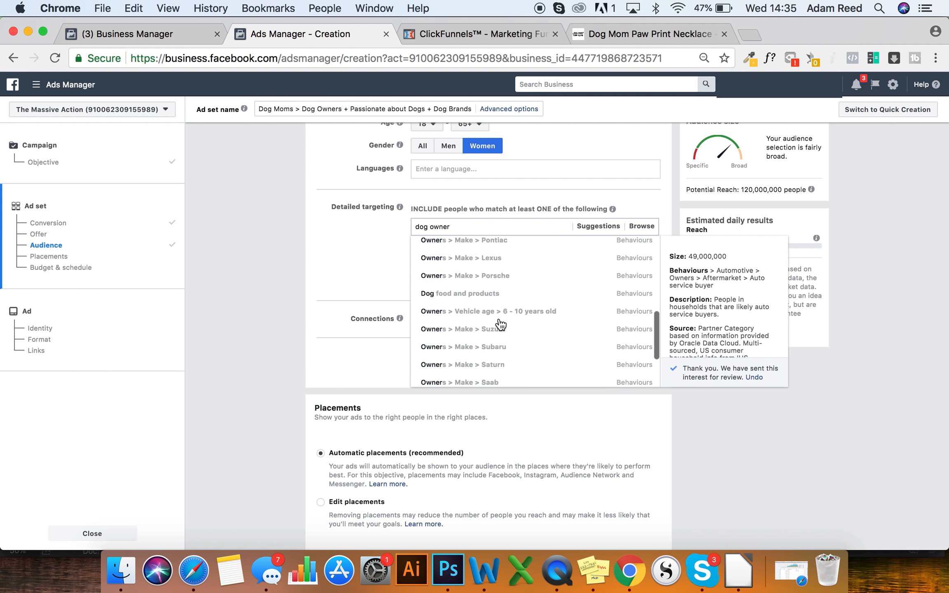
- Search the detailed targeting for "dogs" instead and include the Dogs interest
click(470, 227)
key(super+a)
key(BackSpace)
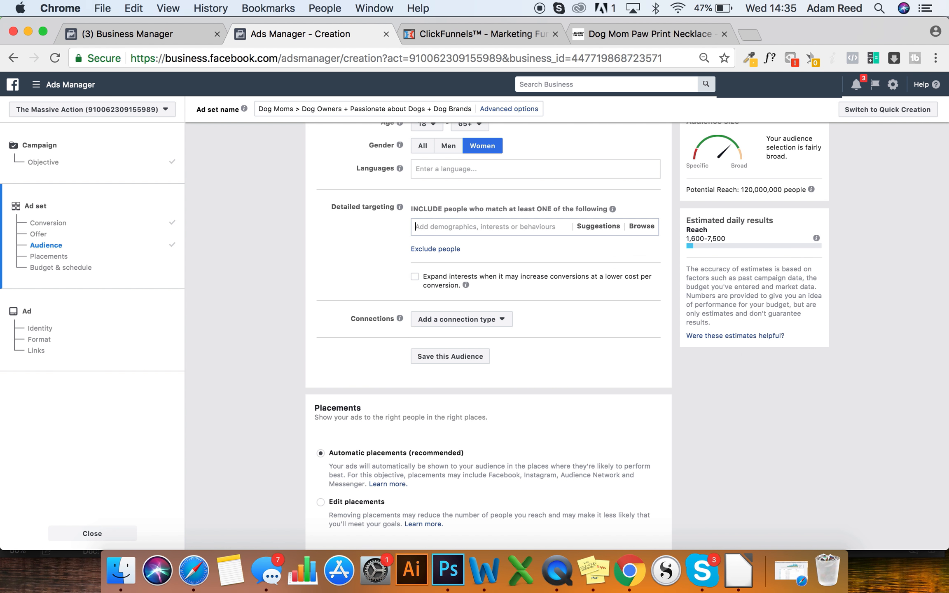
text(dogs)
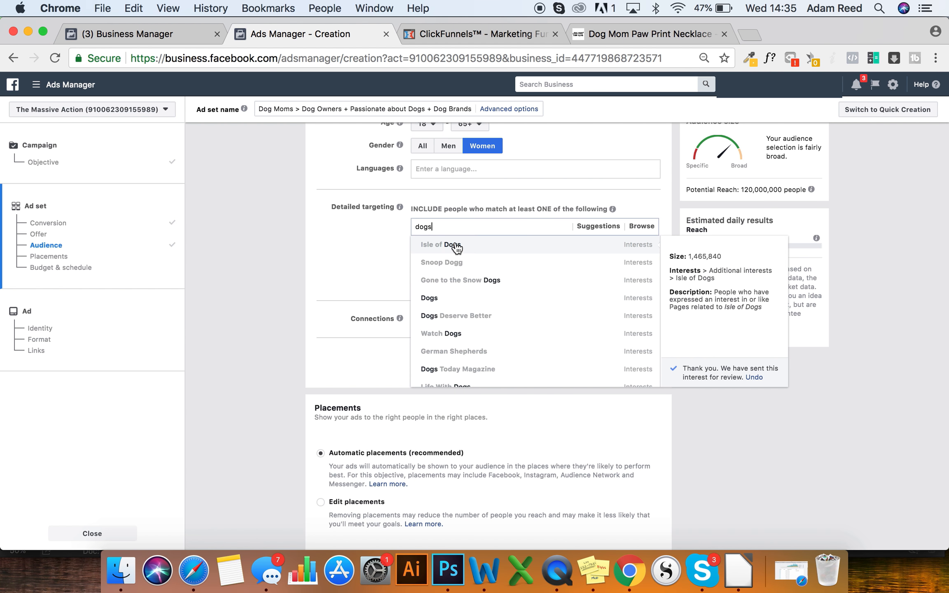
click(496, 299)
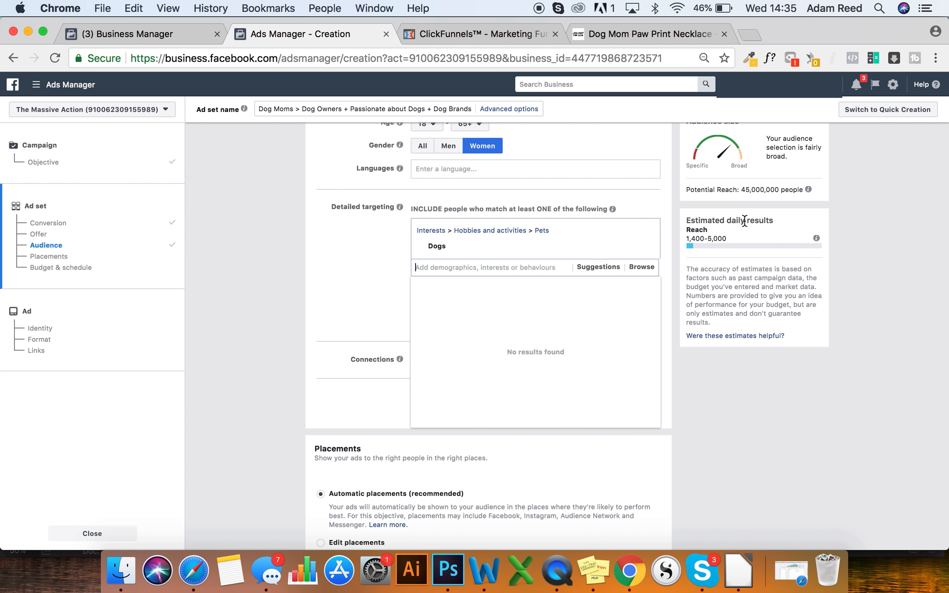
- Check the potential reach of the audience interested in Dogs
click(744, 190)
drag(744, 190, 800, 189)
click(752, 187)
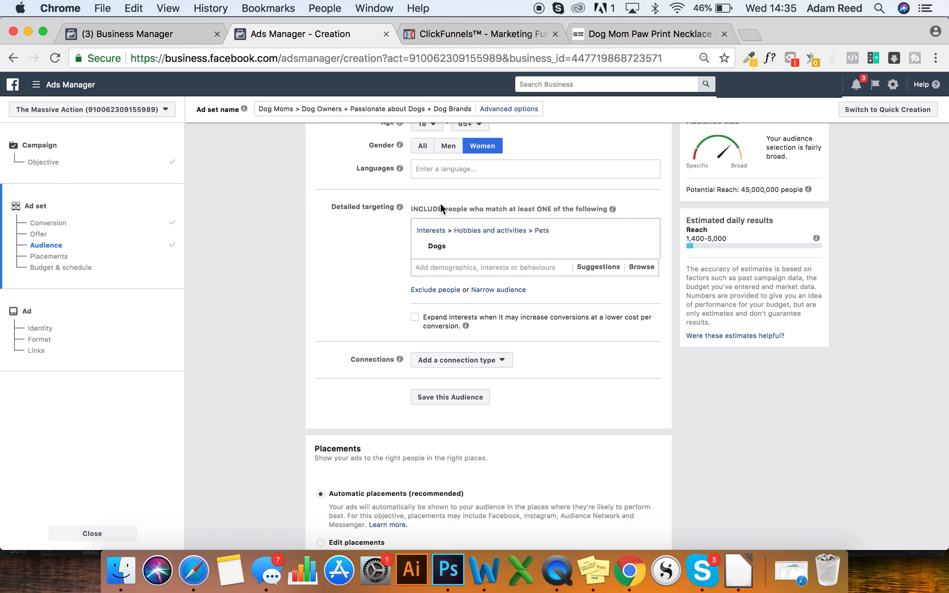
- Narrow the audience with an additional targeting group that people must also match
click(499, 290)
click(360, 293)
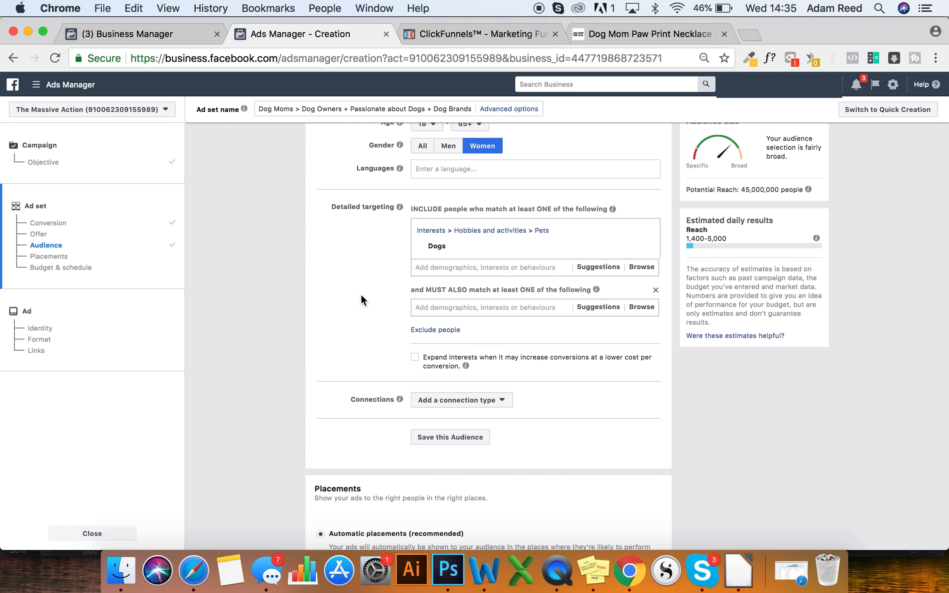
scroll(362, 292, down, 1)
scroll(379, 225, up, 1)
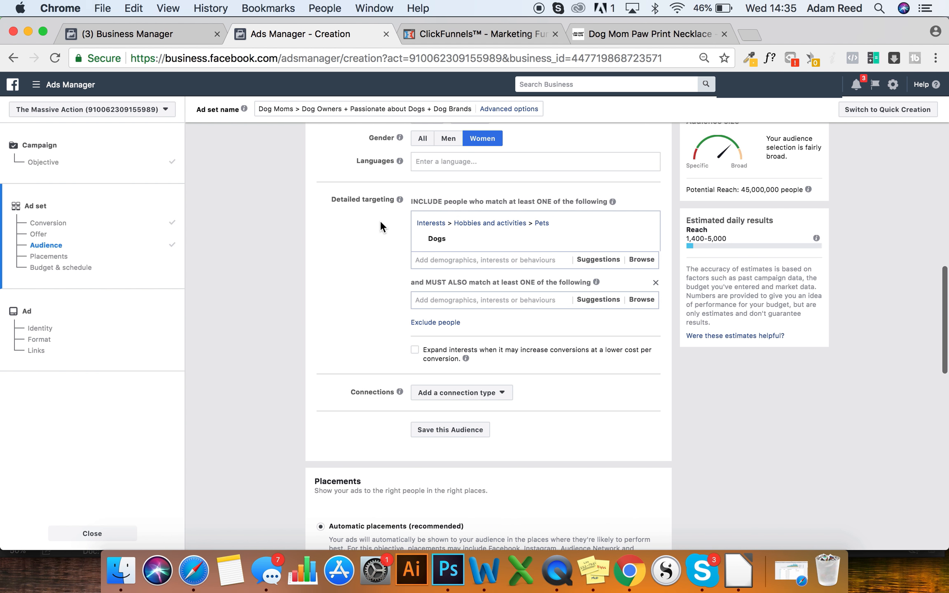
click(656, 283)
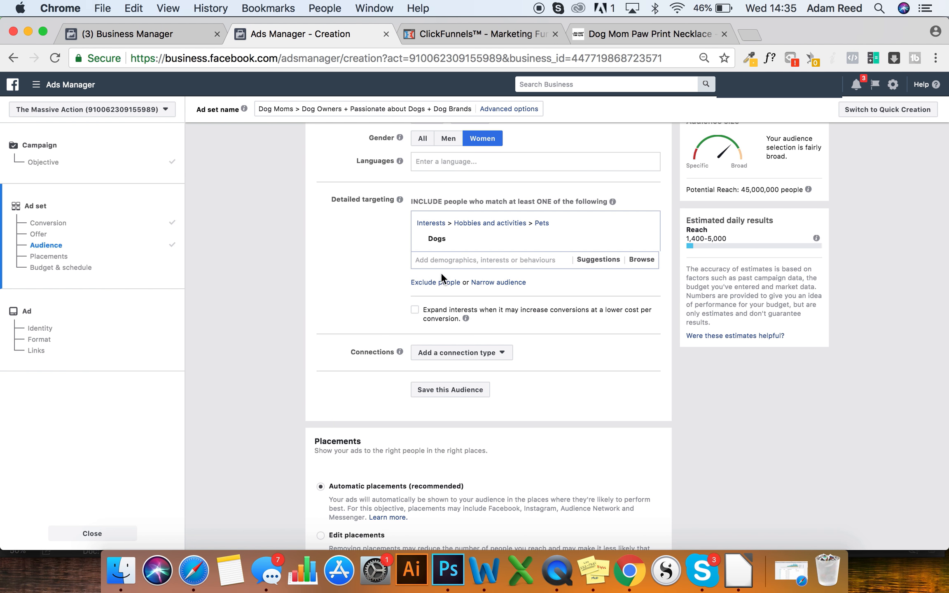
click(513, 283)
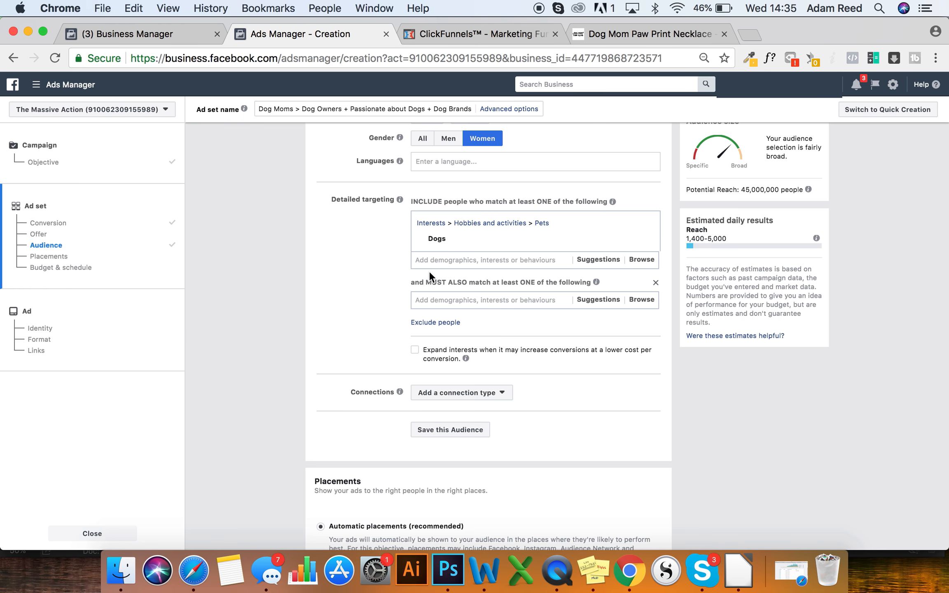
scroll(410, 252, down, 2)
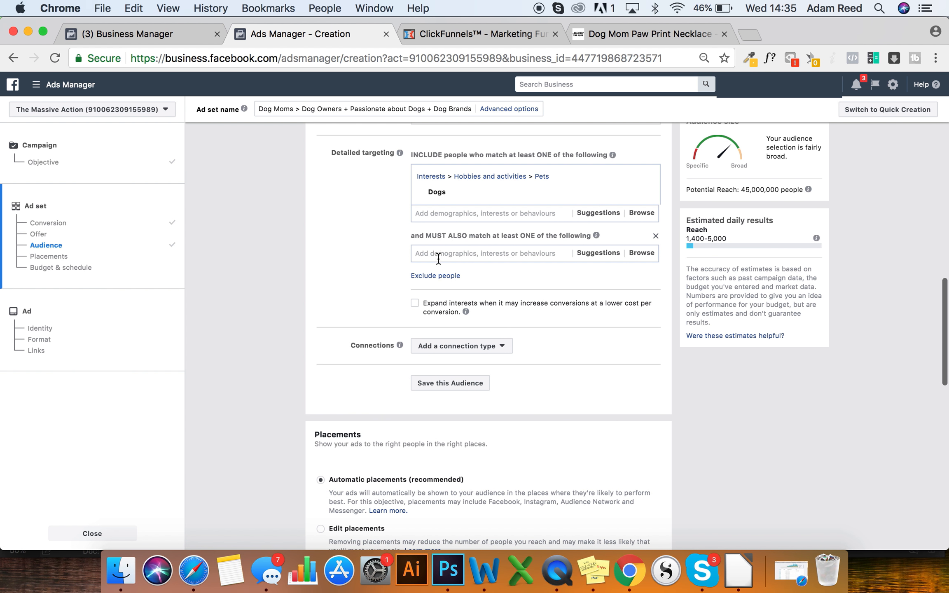
- Try including Stray Cats alongside Dogs in the first targeting group, and remove it from the group
click(476, 213)
mouse_move(449, 190)
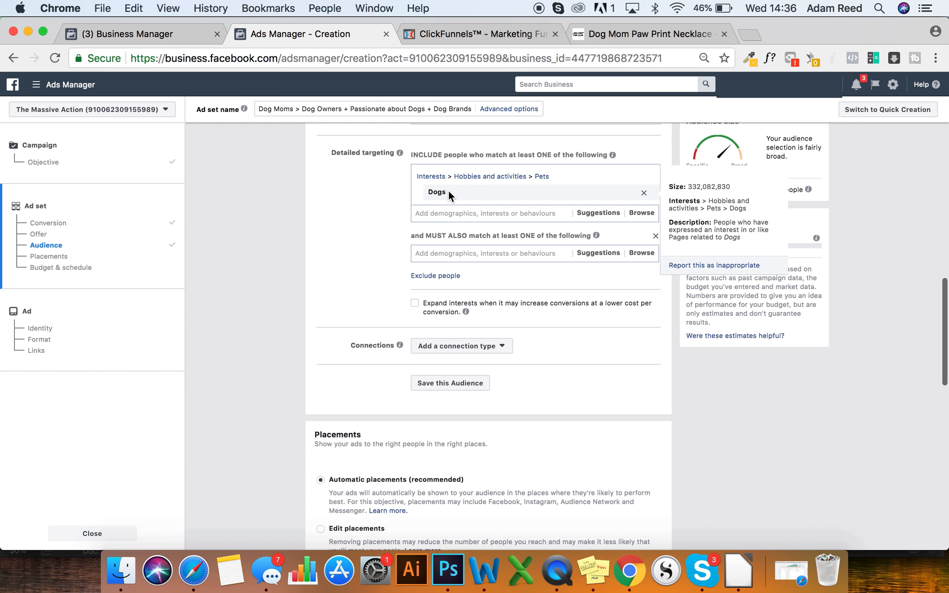
text(cats)
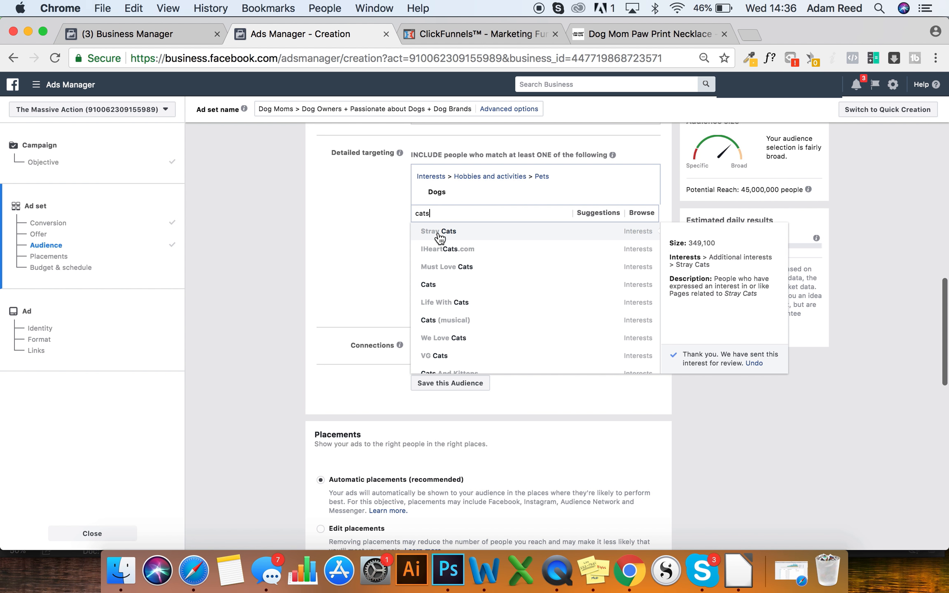
click(439, 233)
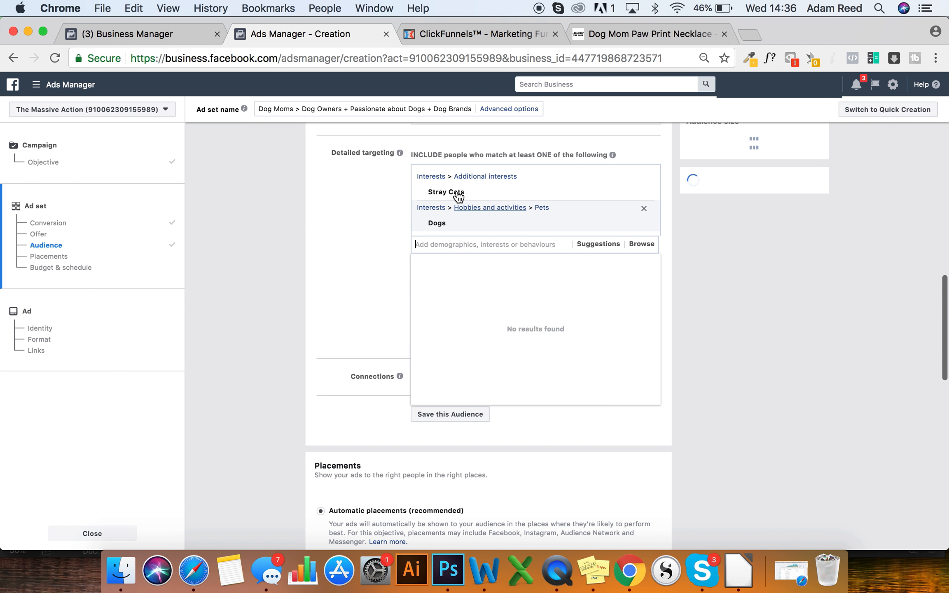
click(355, 188)
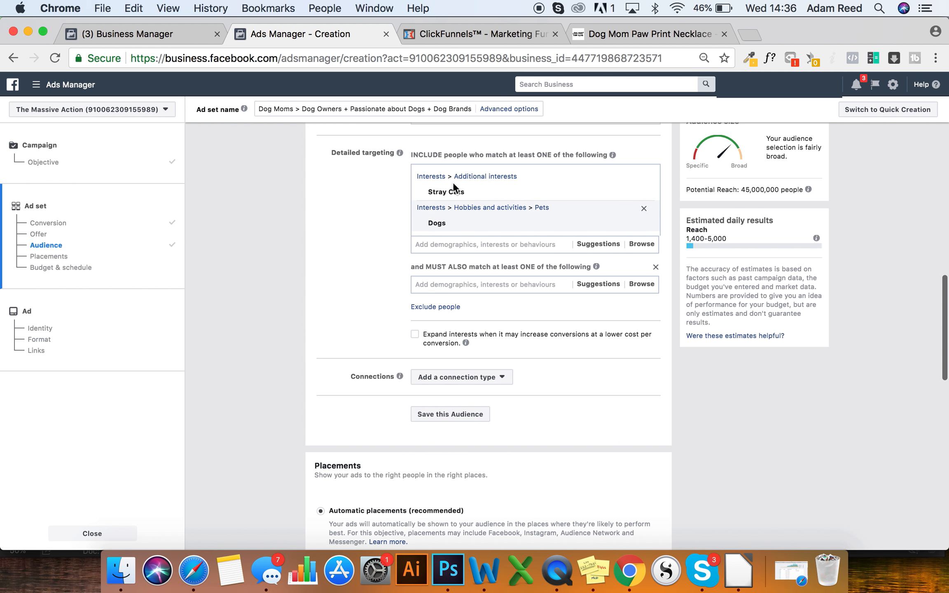
mouse_move(473, 223)
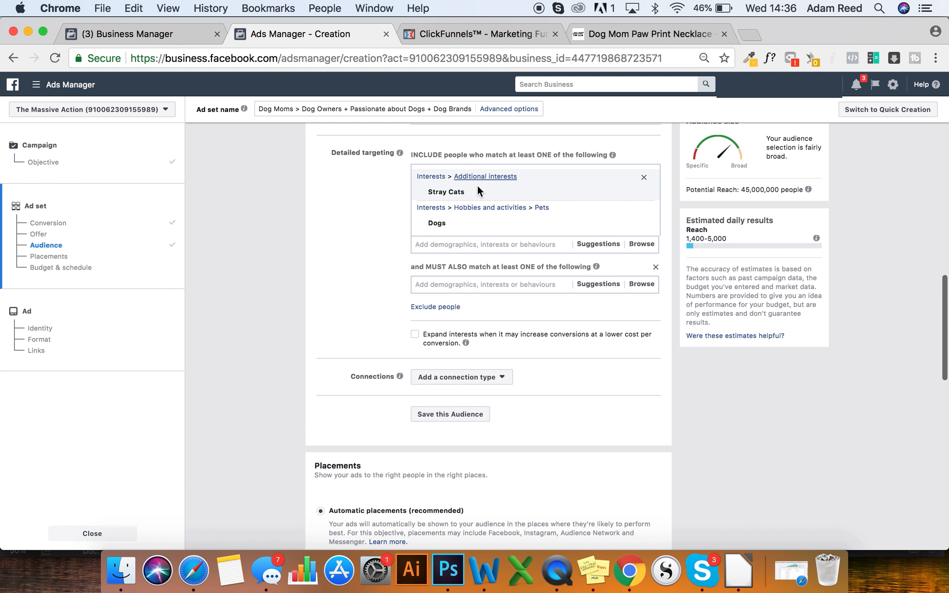
click(644, 194)
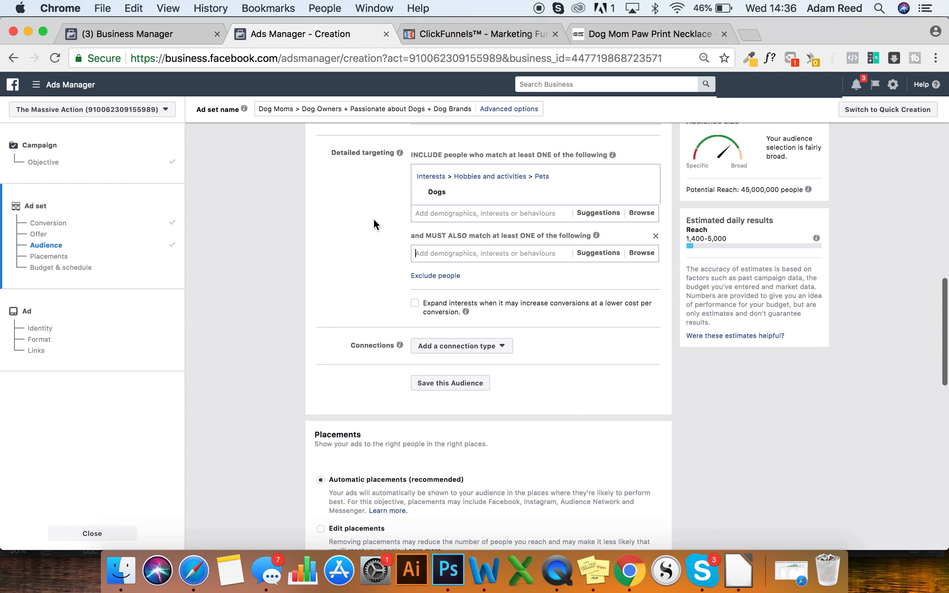
- Search for "dog" in the must-also-match group and add the Rescue dog interest
text(dog)
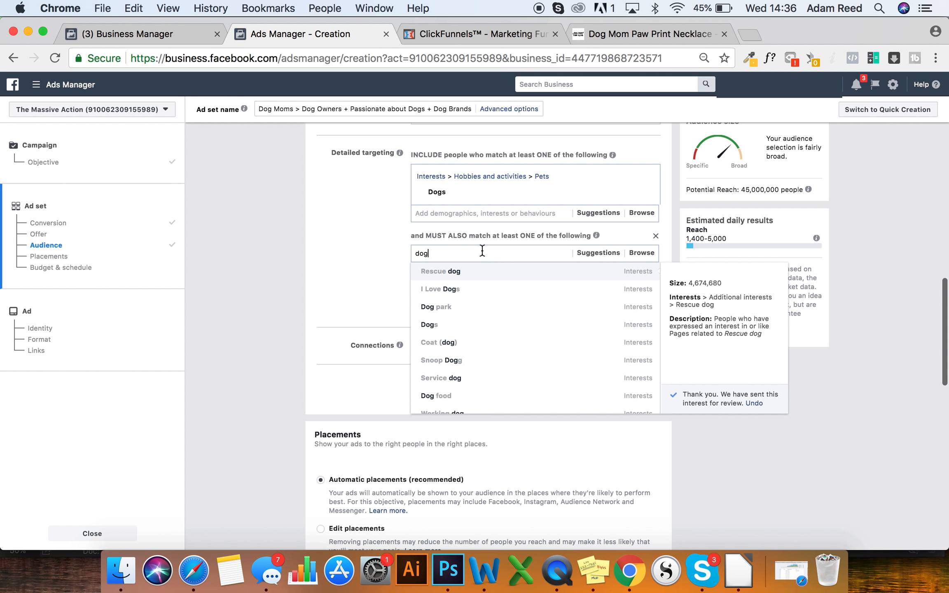
click(461, 272)
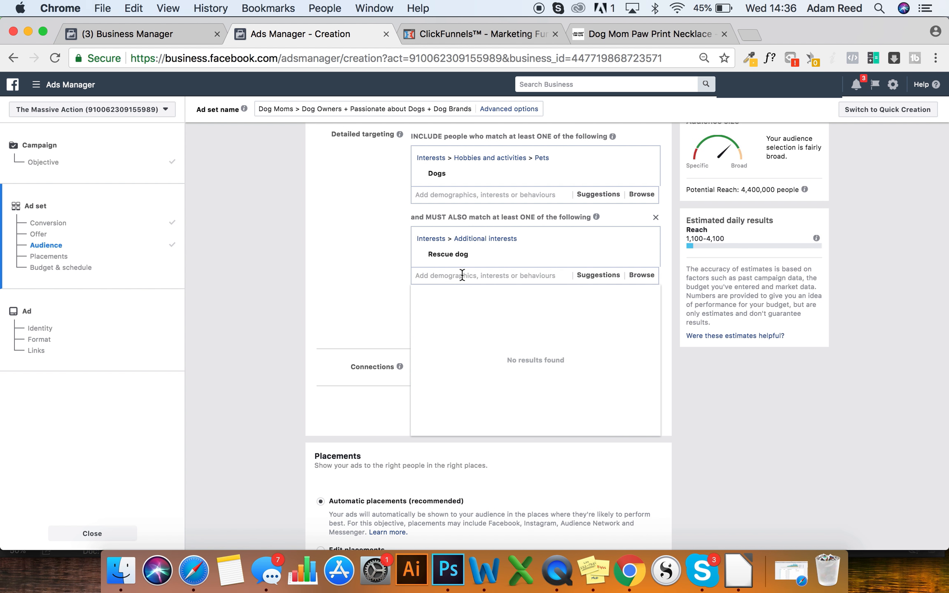
text(sog)
key(BackSpace)
key(BackSpace)
- Add the suggested interests Shelter Dogs and Animal rescue groups to the must-also-match group
click(598, 275)
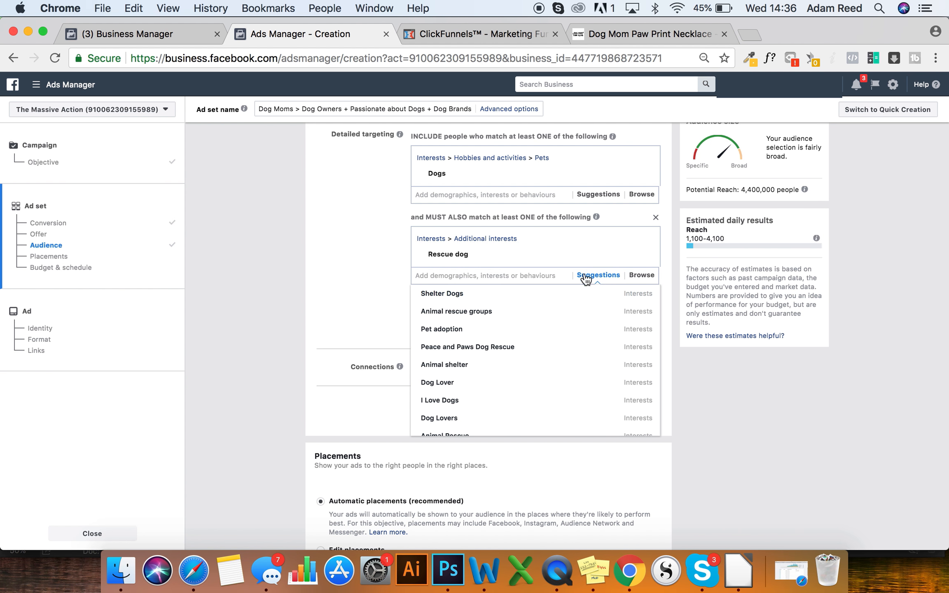
click(497, 296)
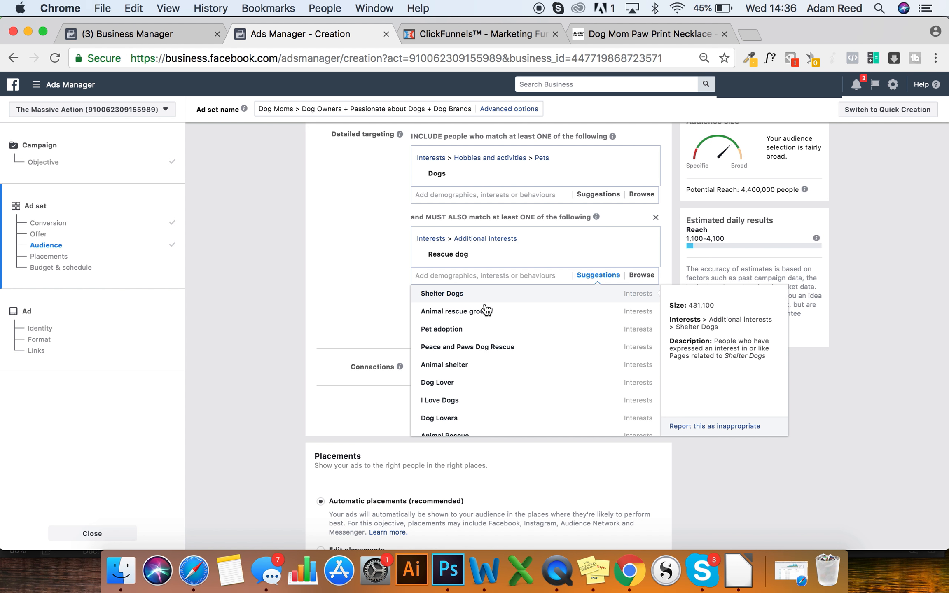
click(461, 312)
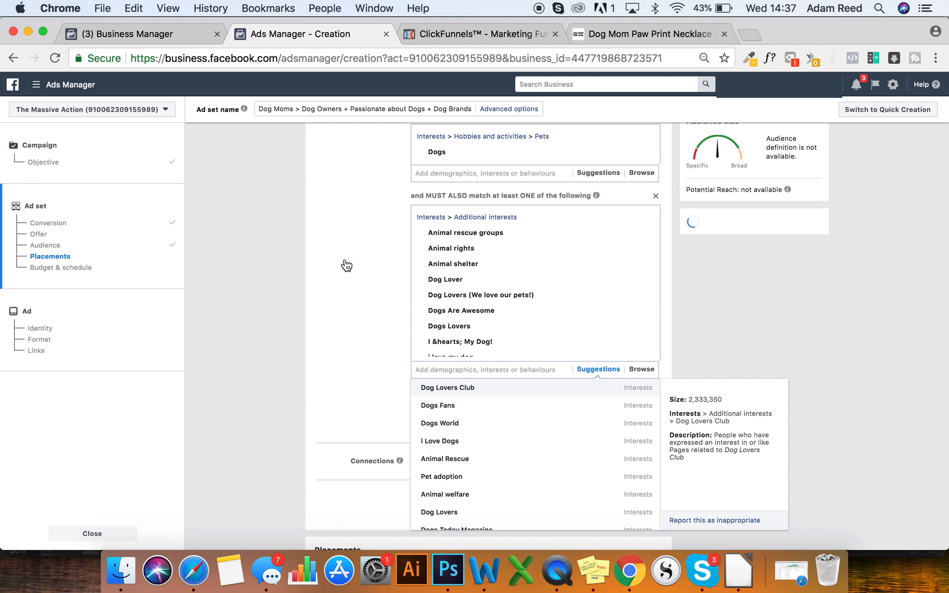
click(359, 183)
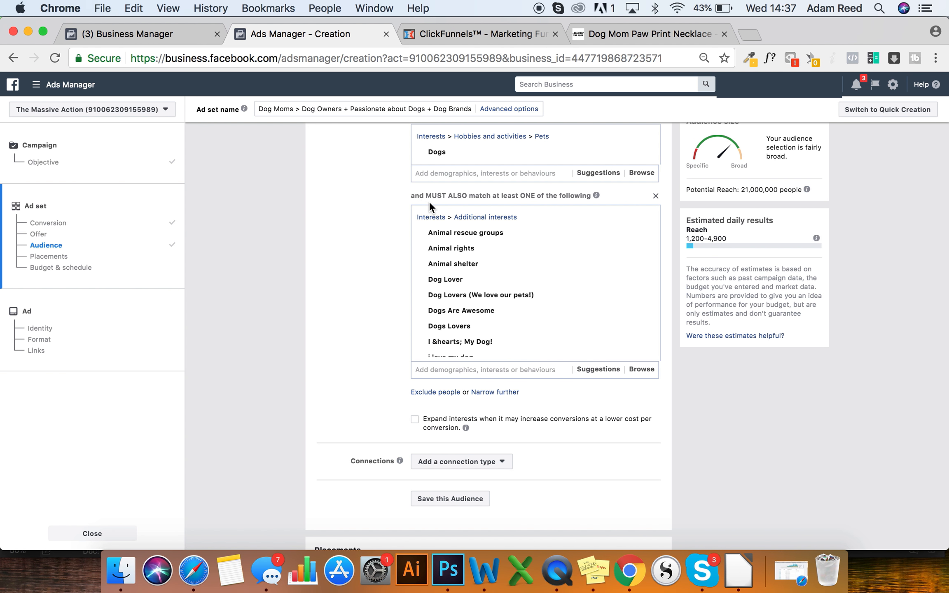
- Review the Dogs inclusion and the full list of dog passion interests in the must-also-match group
scroll(391, 190, up, 1)
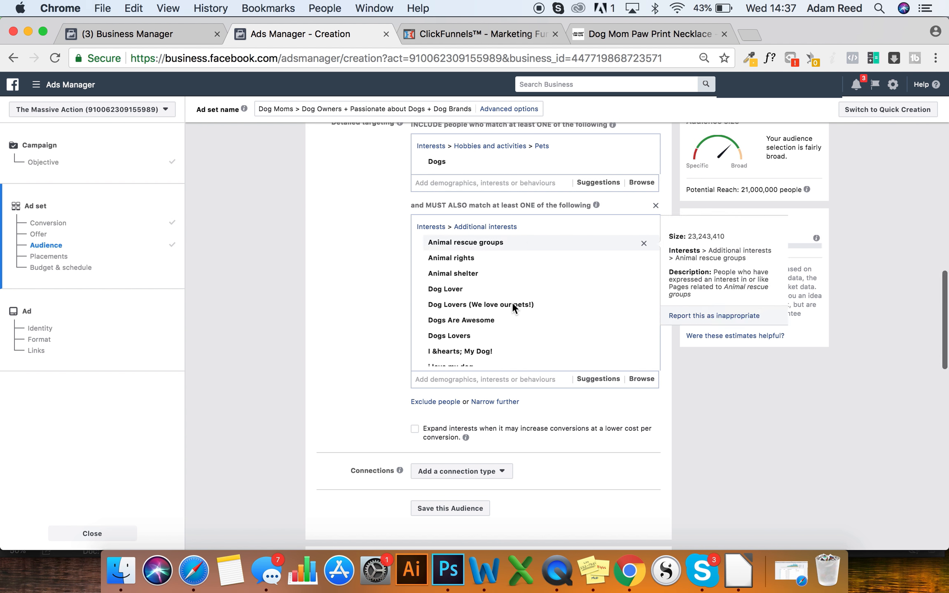
scroll(513, 302, down, 3)
scroll(513, 302, up, 3)
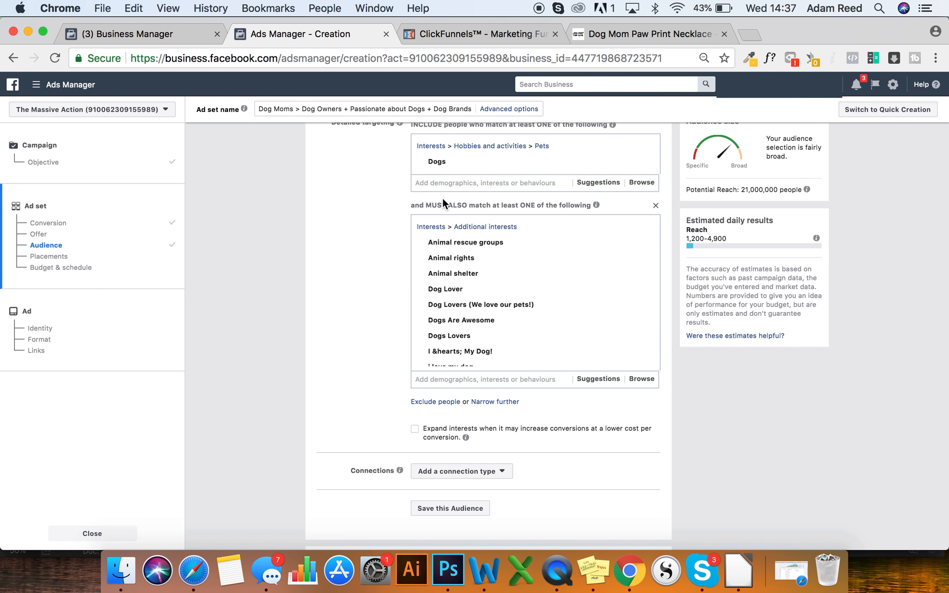
scroll(502, 298, down, 3)
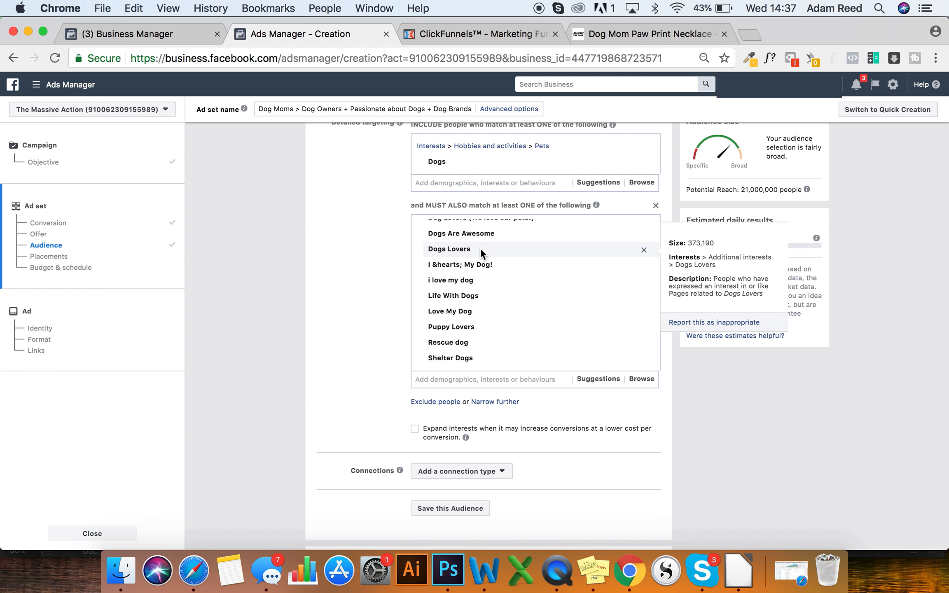
scroll(487, 232, down, 3)
scroll(328, 220, up, 2)
scroll(328, 221, up, 2)
scroll(547, 314, up, 5)
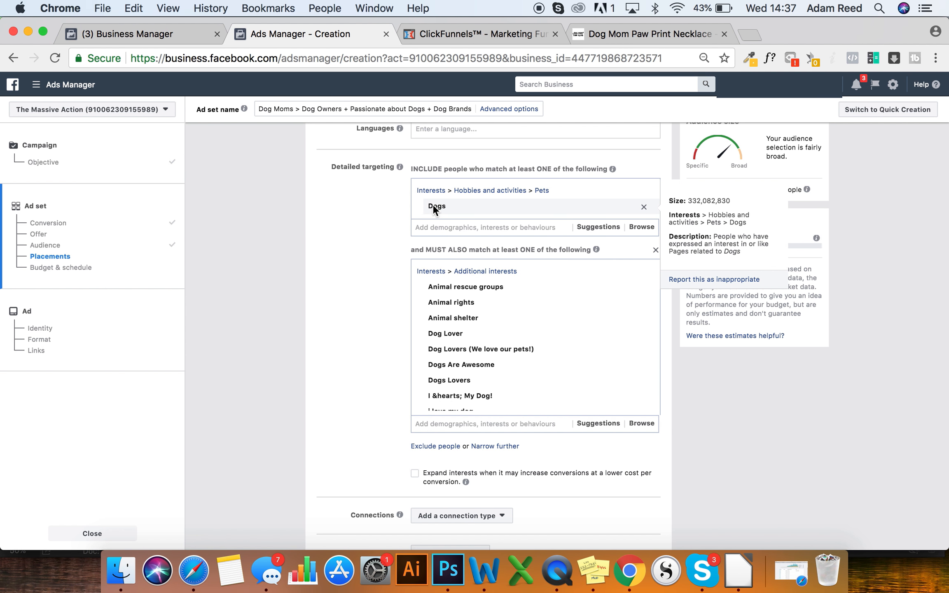
scroll(473, 344, up, 1)
scroll(480, 370, down, 5)
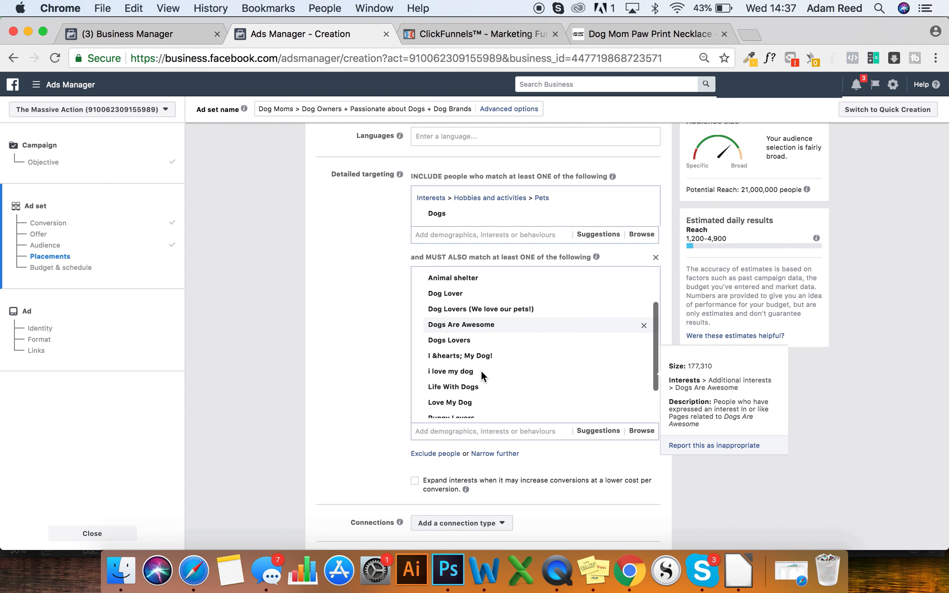
scroll(480, 370, up, 4)
scroll(480, 370, down, 5)
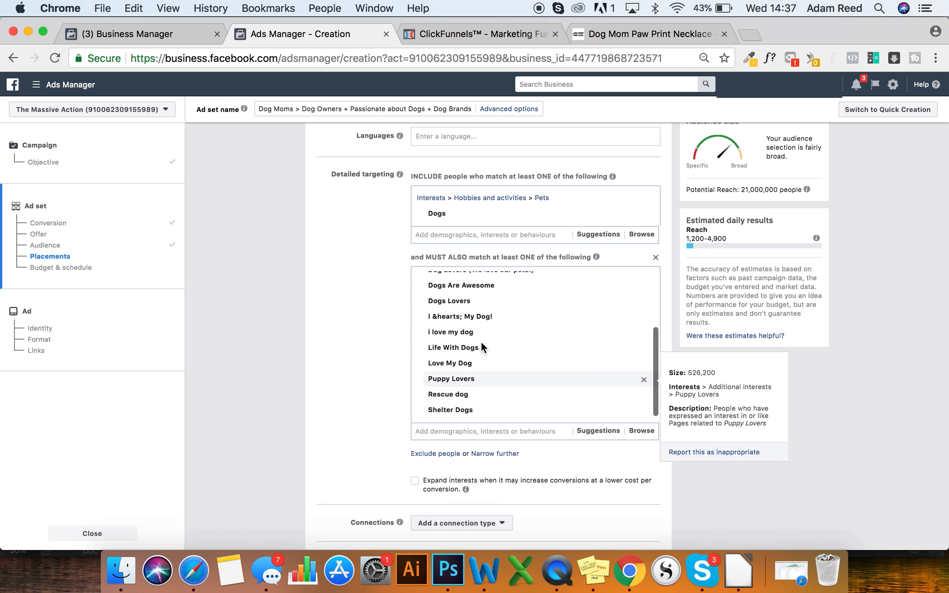
scroll(480, 333, up, 5)
scroll(480, 329, down, 4)
scroll(480, 329, down, 1)
scroll(503, 387, down, 1)
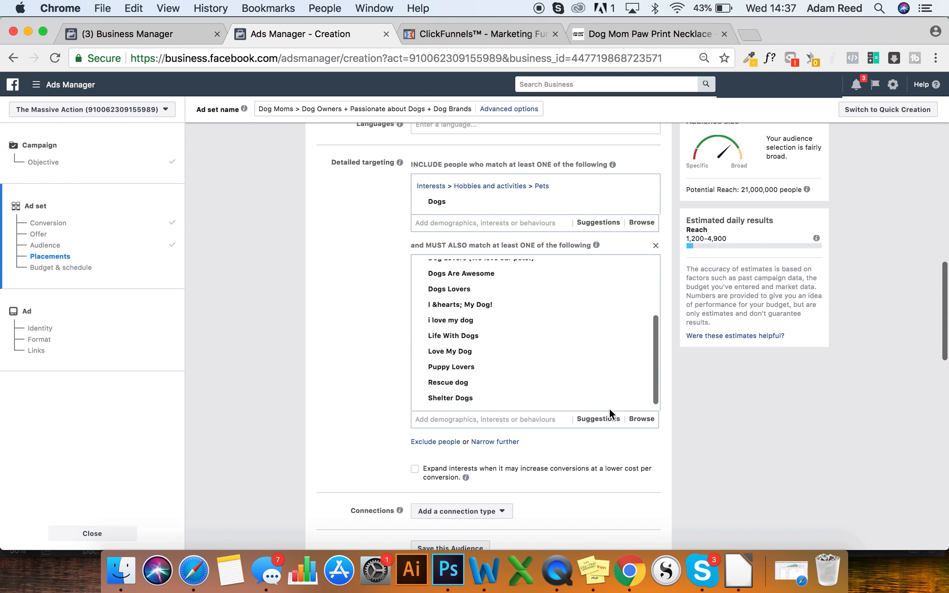
- Add the suggested Dog Lovers Club interest to the must-also-match group
click(598, 420)
scroll(352, 403, down, 1)
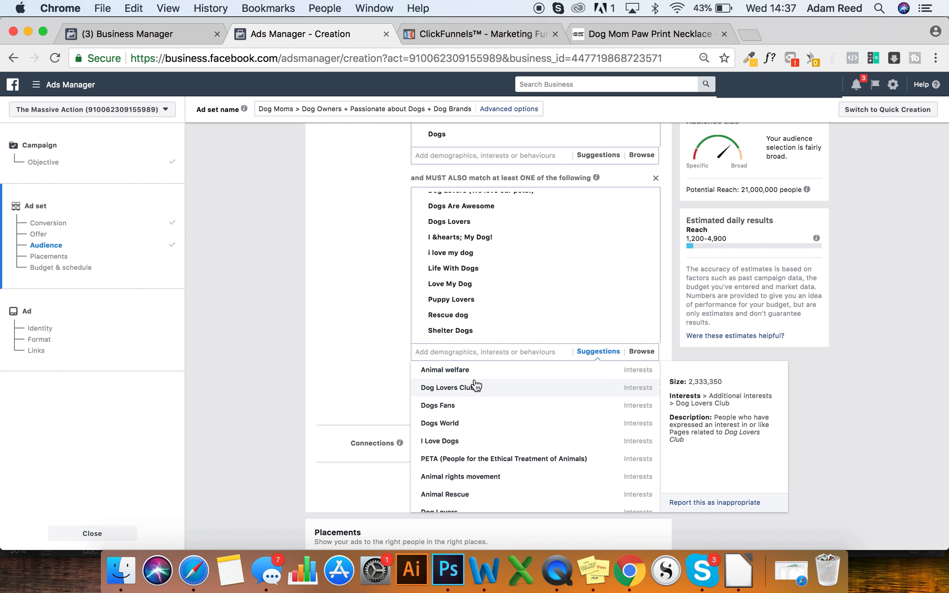
click(476, 393)
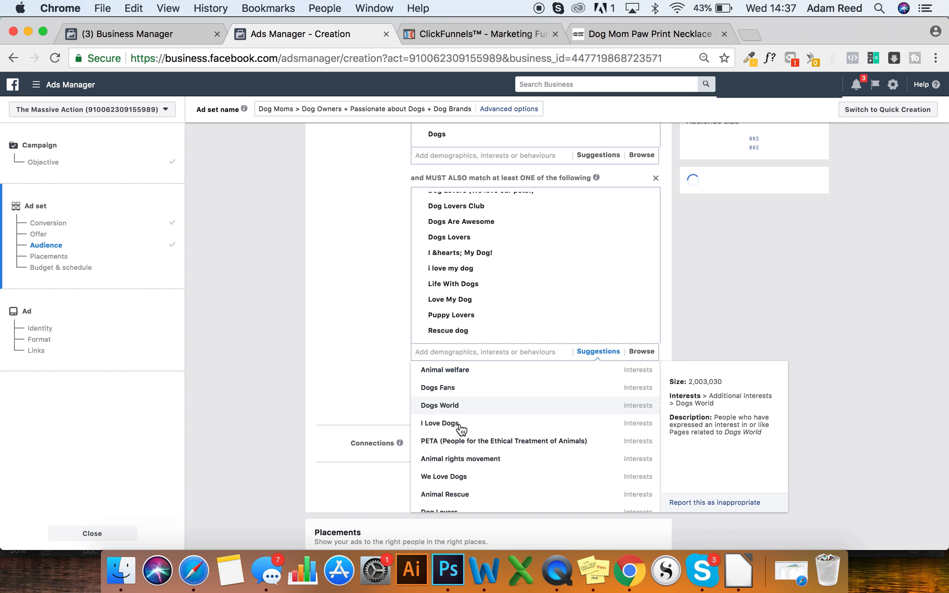
- Add the suggested interests Dogs Fans, I Love Dogs and We Love Dogs to the must-also-match group
click(461, 393)
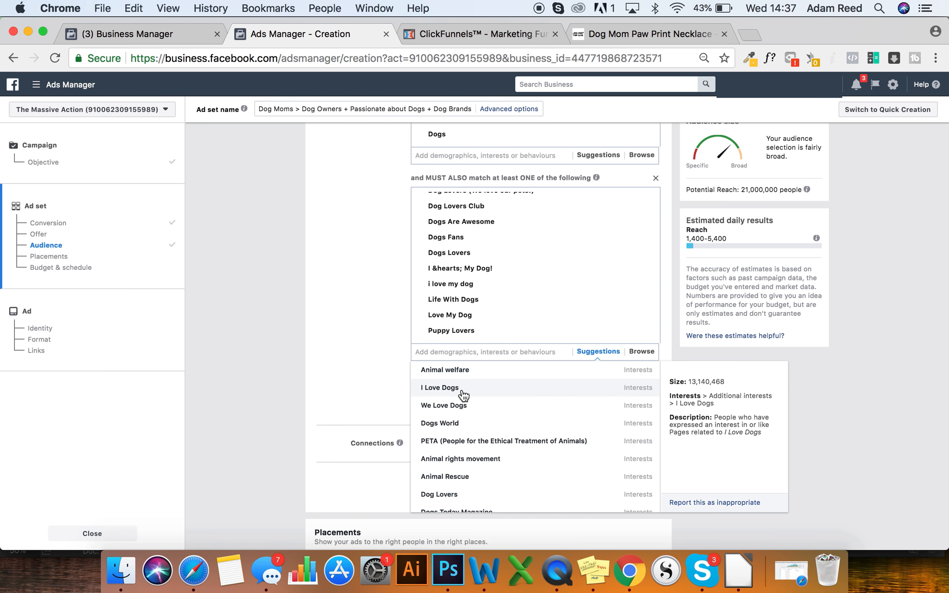
click(463, 394)
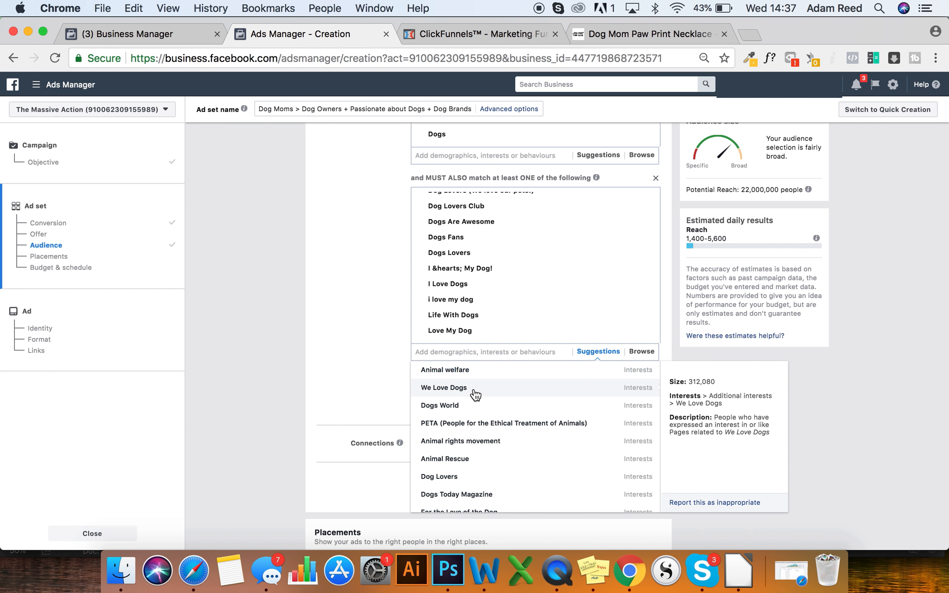
click(476, 395)
click(388, 307)
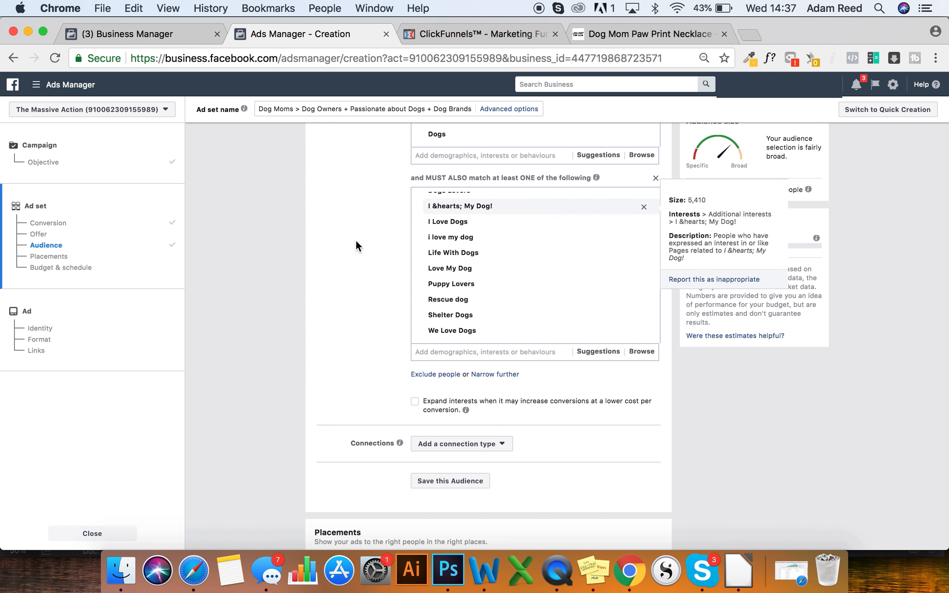
- Narrow the detailed targeting further with a second must-also-match group below the dog passion interests
scroll(540, 250, up, 5)
scroll(540, 250, down, 5)
scroll(298, 236, down, 2)
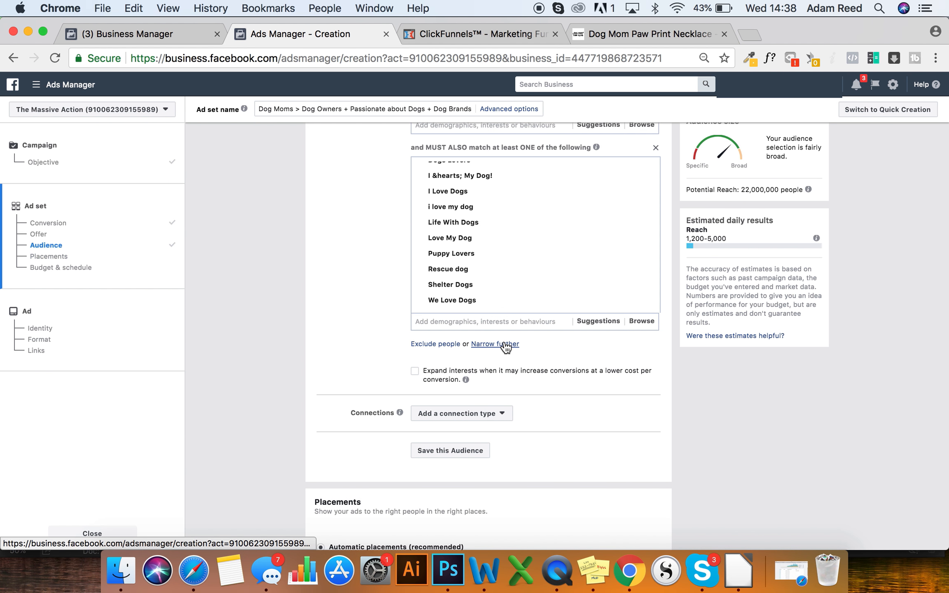
click(503, 345)
scroll(314, 313, down, 2)
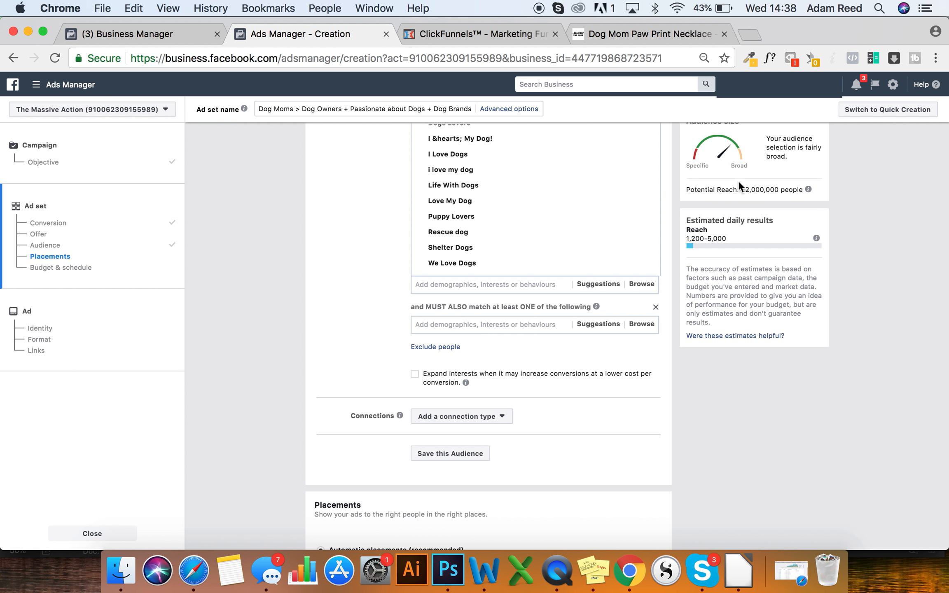
- Browse the Behaviours and Demographics categories, including Life events, for a dog ownership option for the new group
click(498, 330)
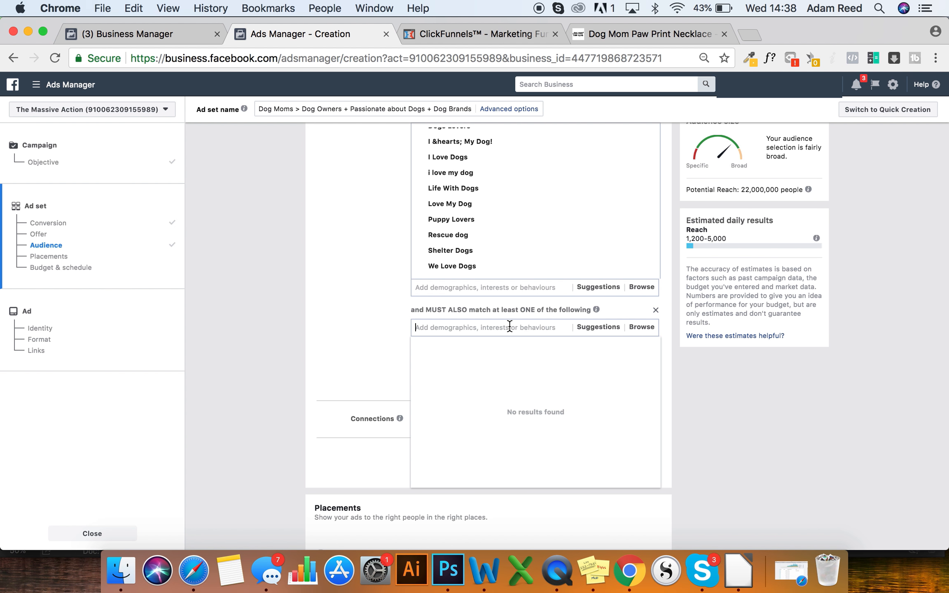
click(641, 327)
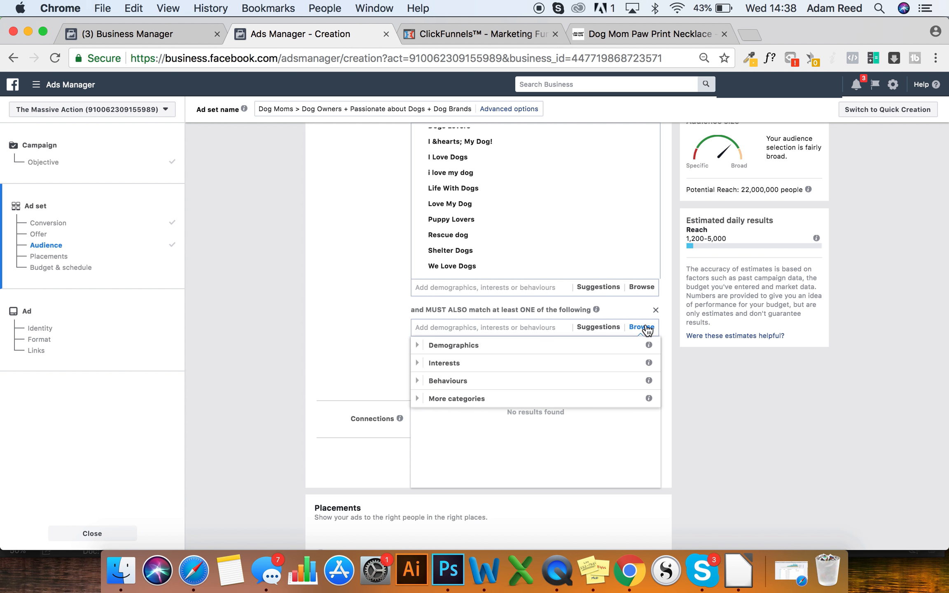
click(448, 380)
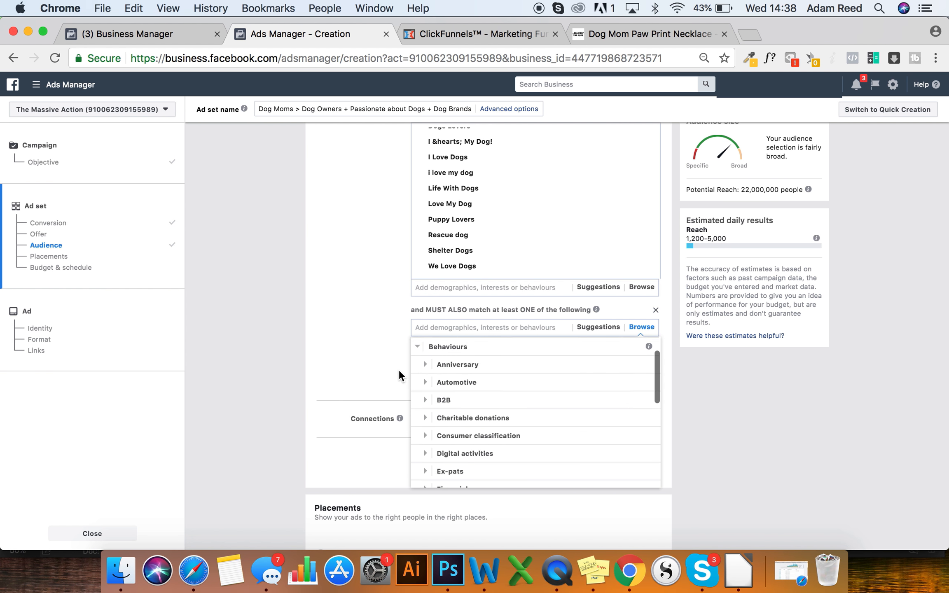
scroll(455, 399, down, 2)
scroll(478, 424, down, 3)
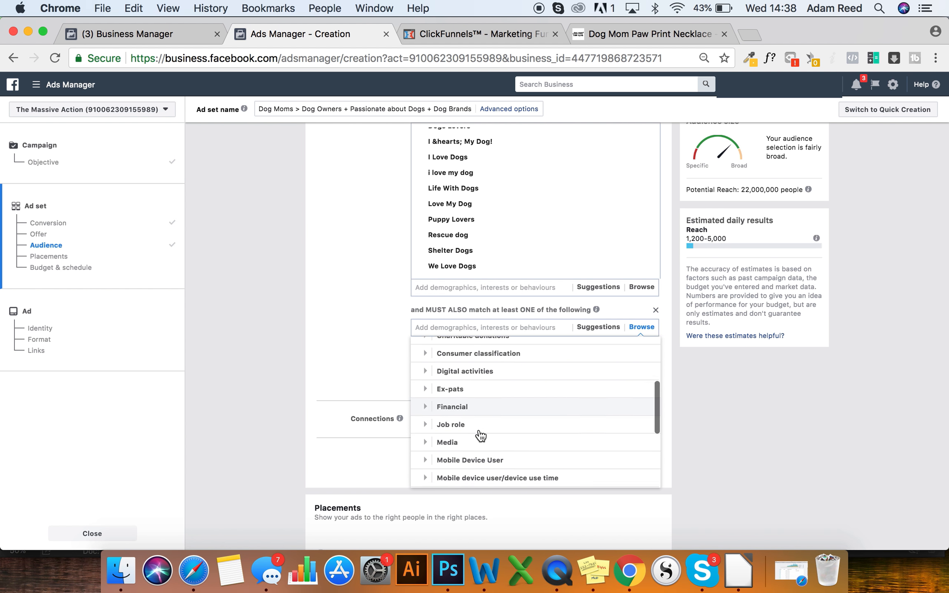
scroll(481, 435, down, 5)
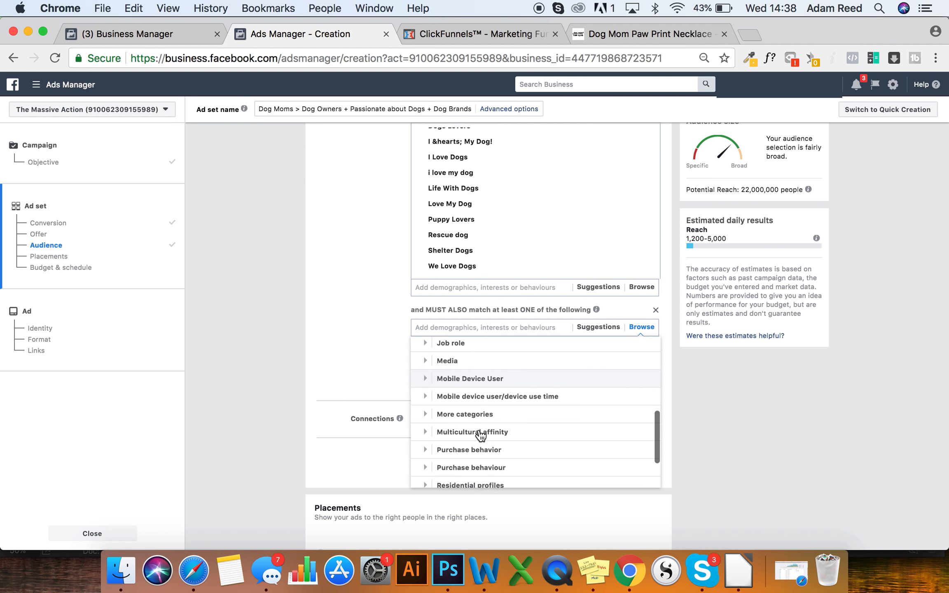
scroll(478, 448, down, 1)
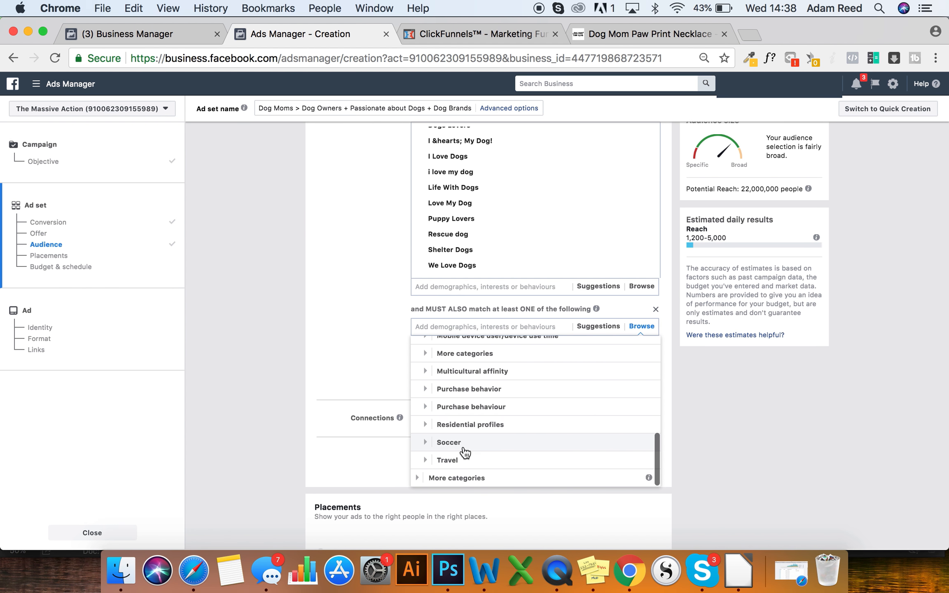
scroll(469, 406, up, 10)
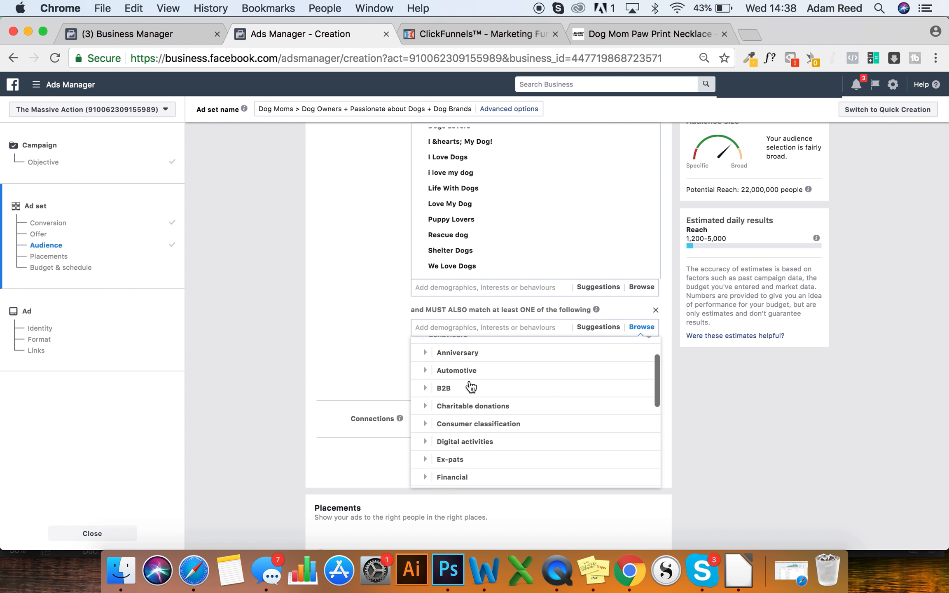
click(424, 348)
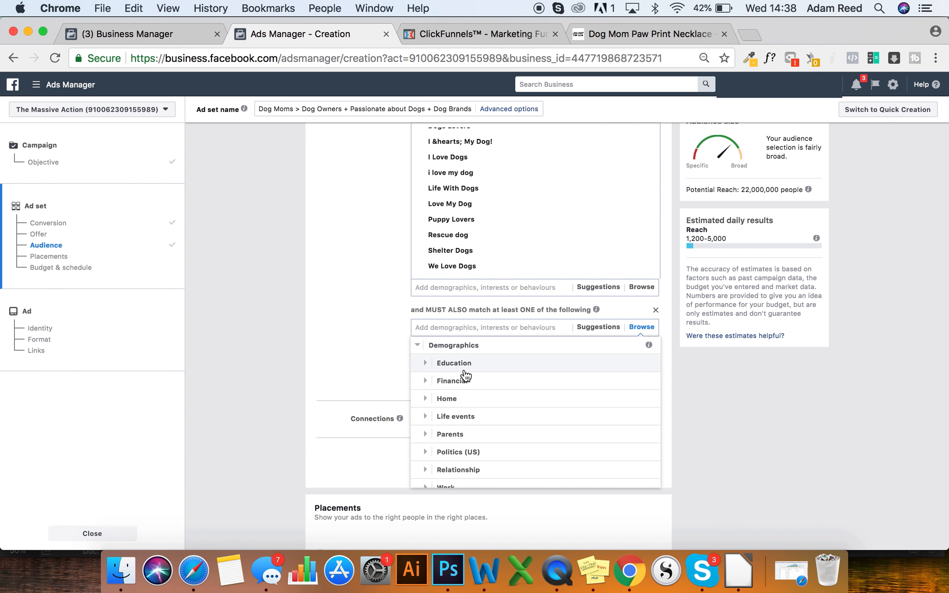
scroll(473, 429, down, 2)
click(474, 389)
scroll(483, 423, down, 3)
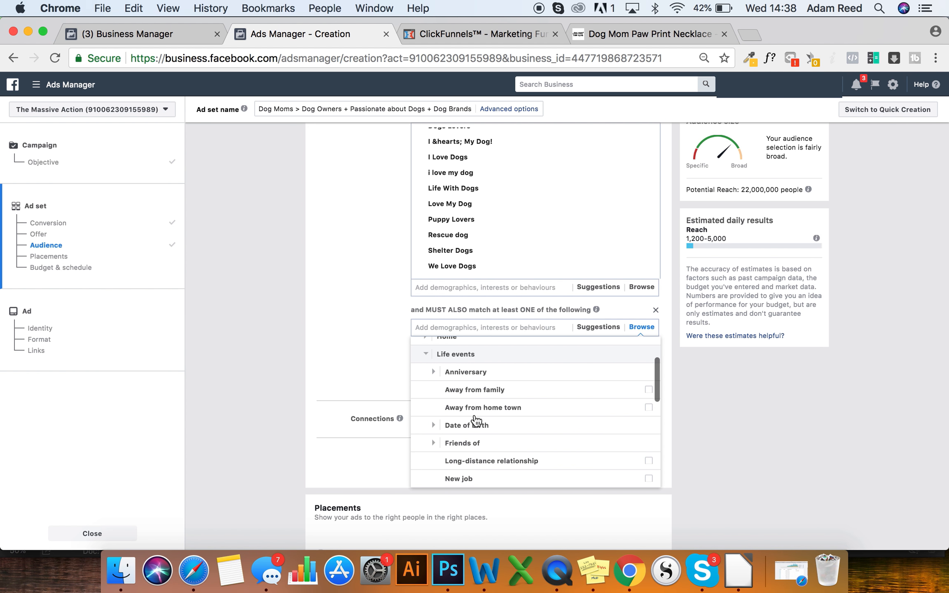
scroll(486, 445, down, 5)
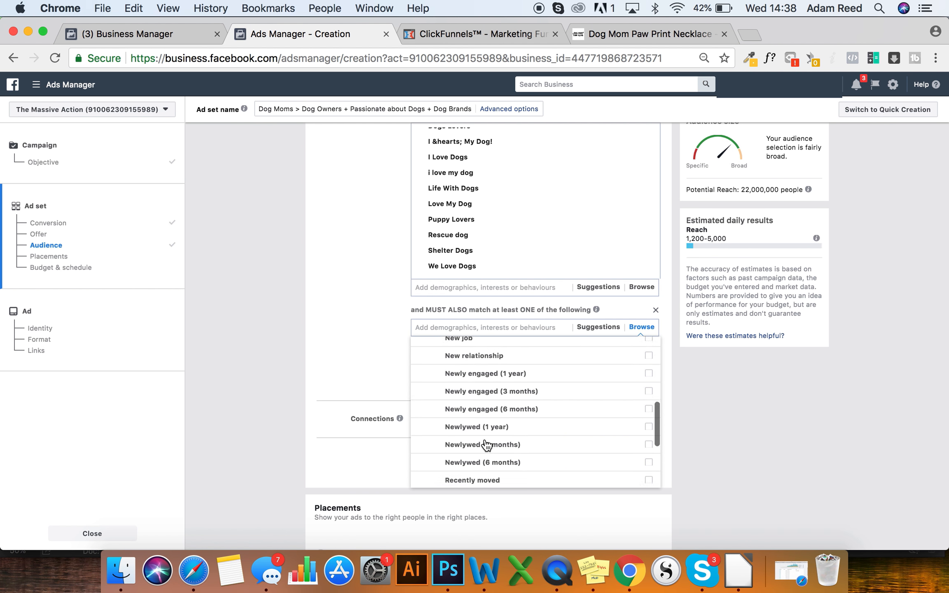
scroll(484, 445, down, 2)
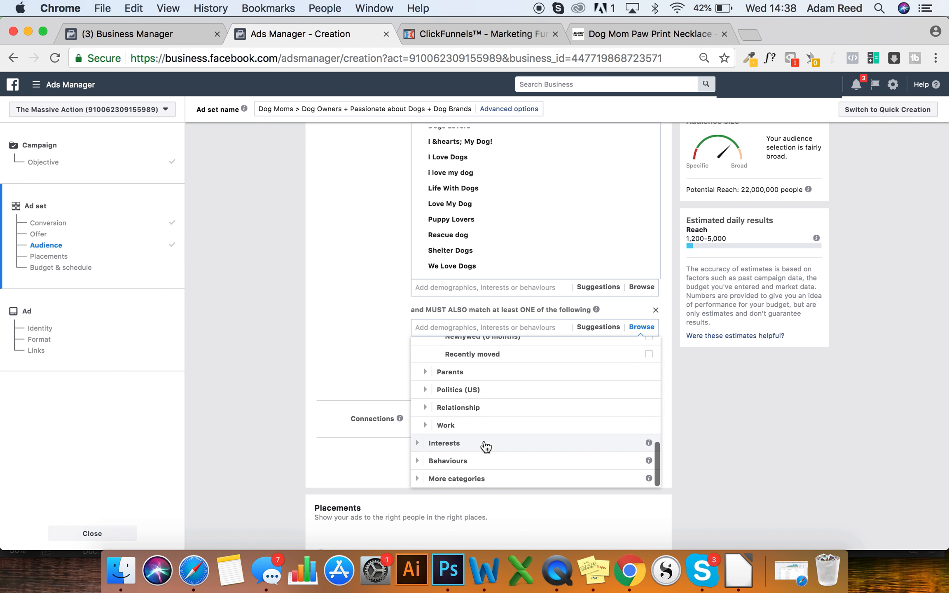
- Search for "pet owner" in the empty must-also-match group and add the Dog owners behaviour
click(487, 328)
text(pet owner)
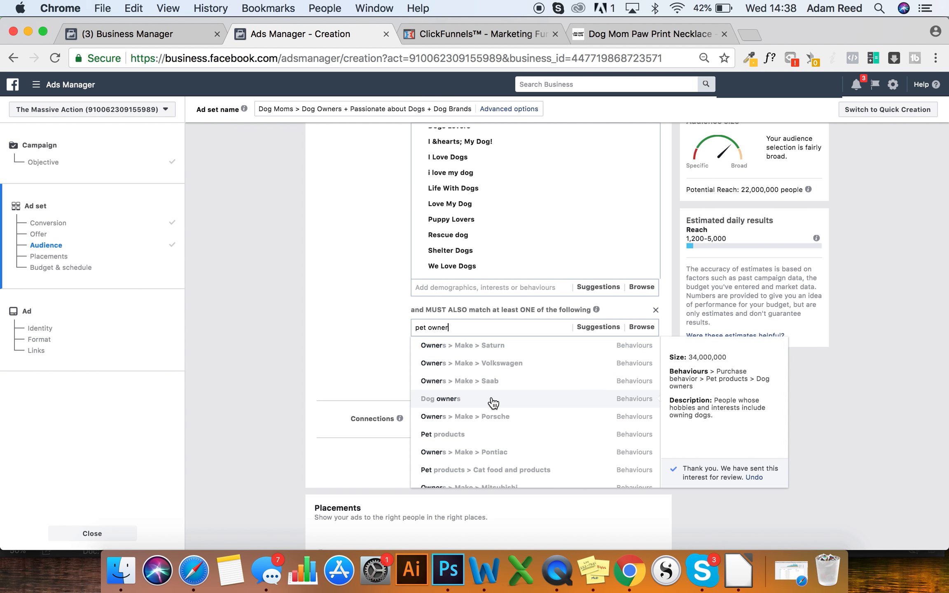
click(598, 407)
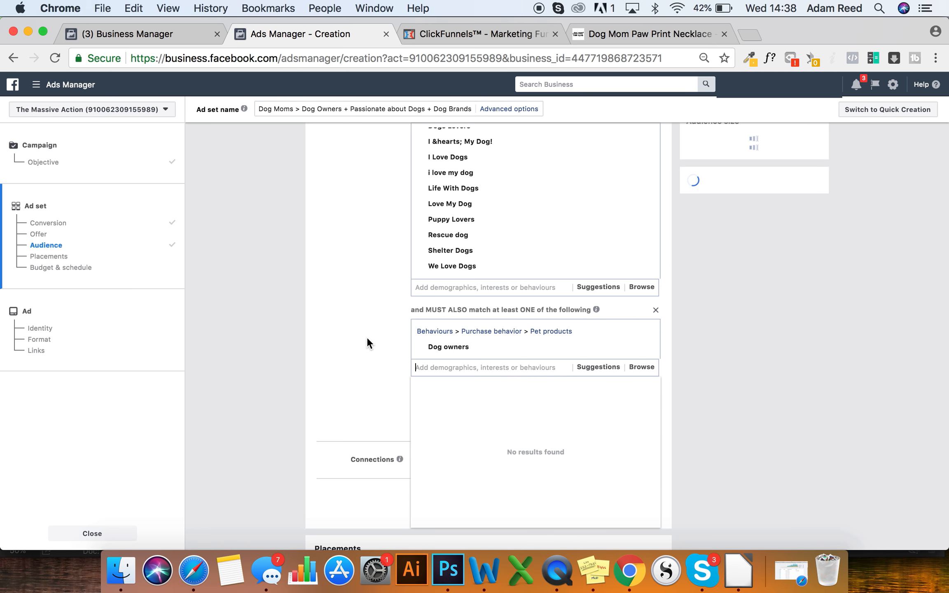
- Search the Dog owners group for "dog owners" and "dog food", and add the Dog food and products behaviour
scroll(366, 337, down, 1)
text(dog owners)
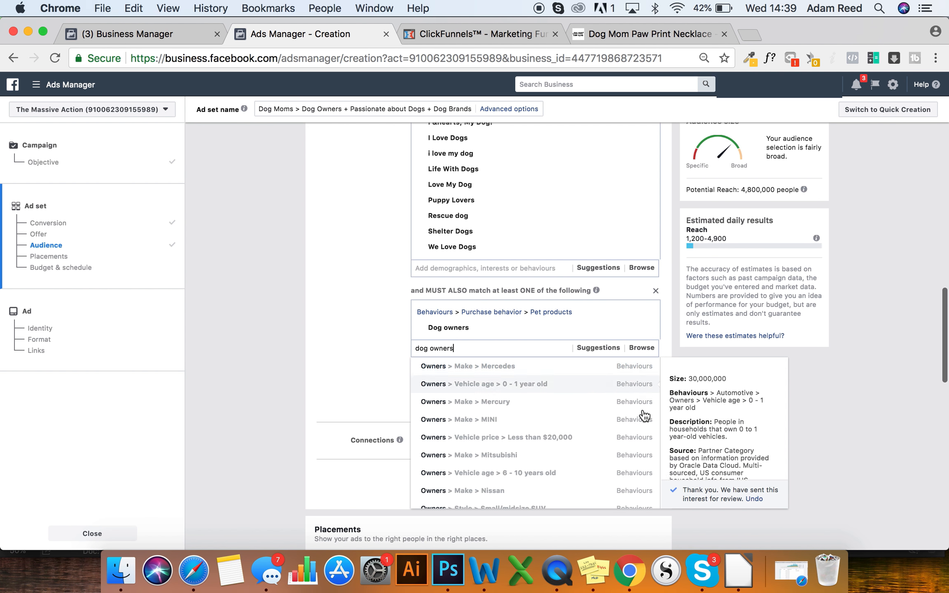
key(alt+BackSpace)
text(food)
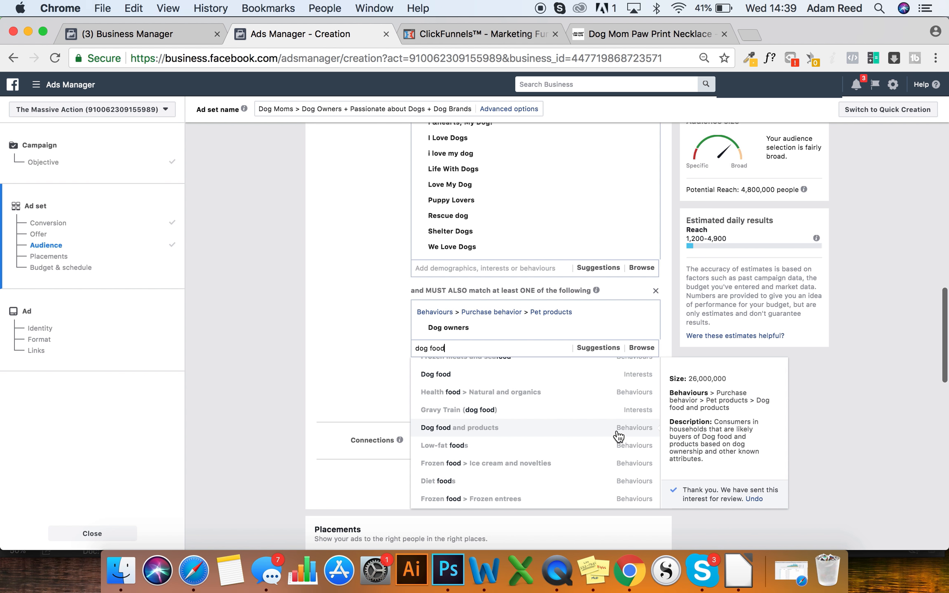
click(580, 436)
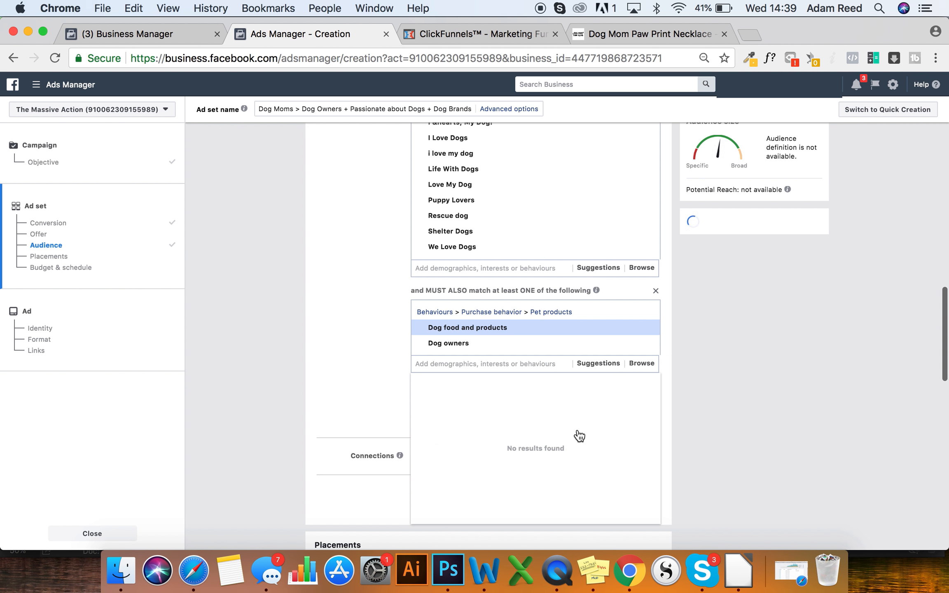
- Add the suggested behaviours Pet products and Cat food and products to the Dog owners group
click(597, 364)
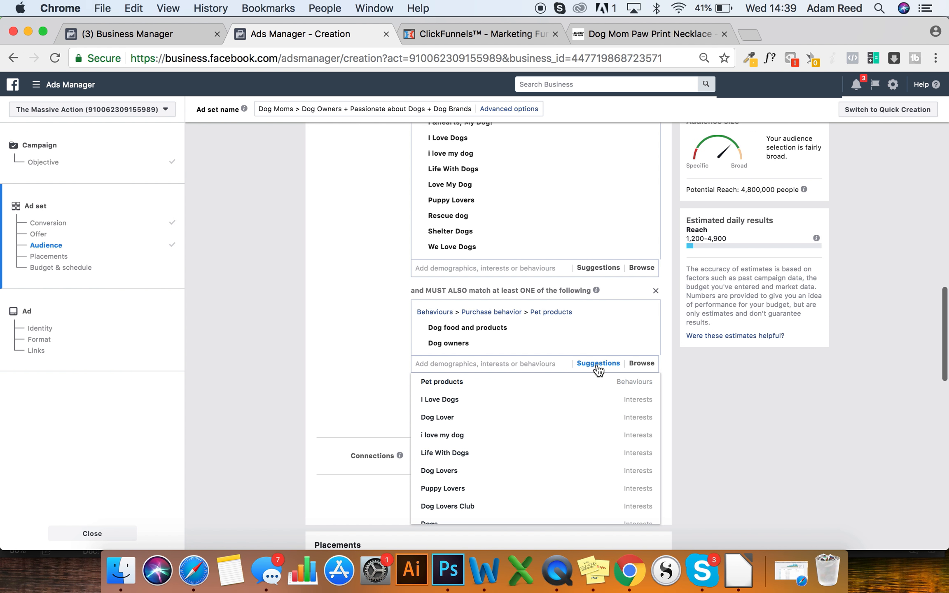
mouse_move(490, 384)
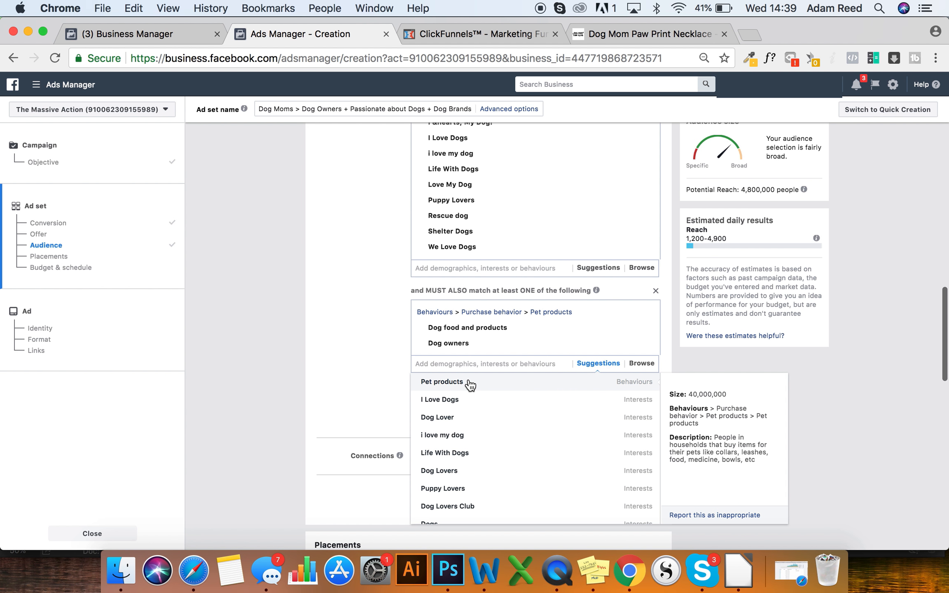
click(470, 385)
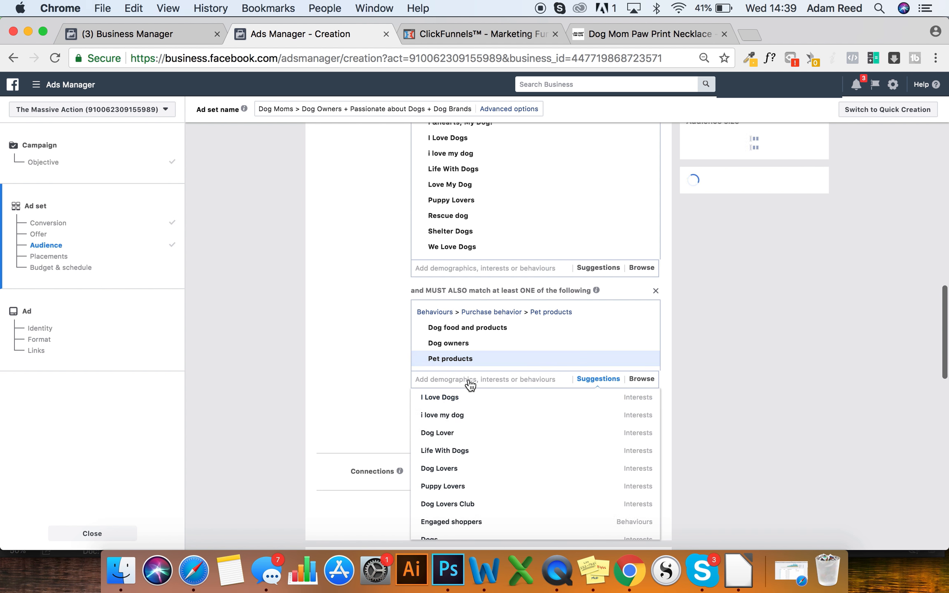
scroll(507, 449, down, 2)
scroll(506, 484, down, 2)
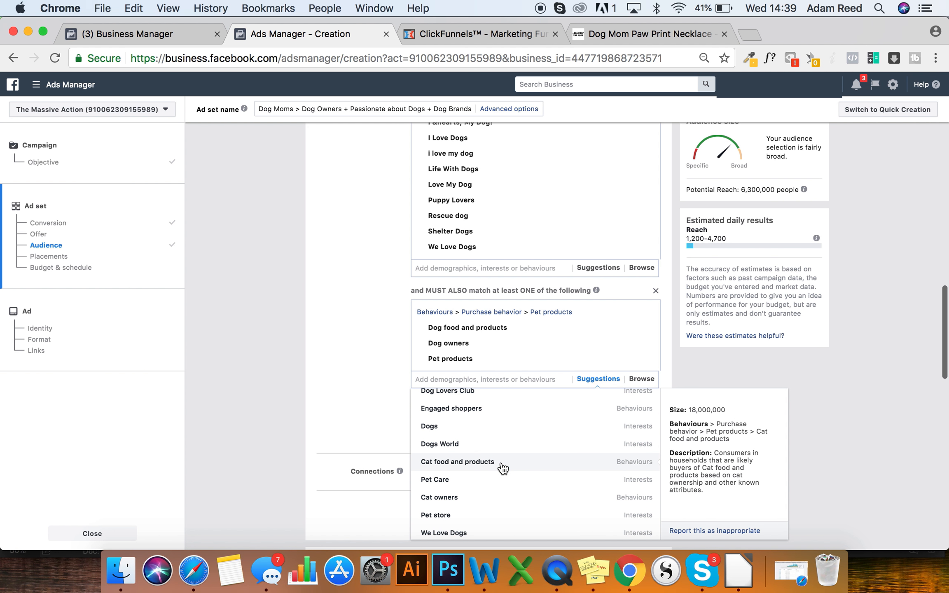
click(503, 468)
- Look through the remaining suggestions for the pet purchase behaviour group and close the list
scroll(474, 461, down, 2)
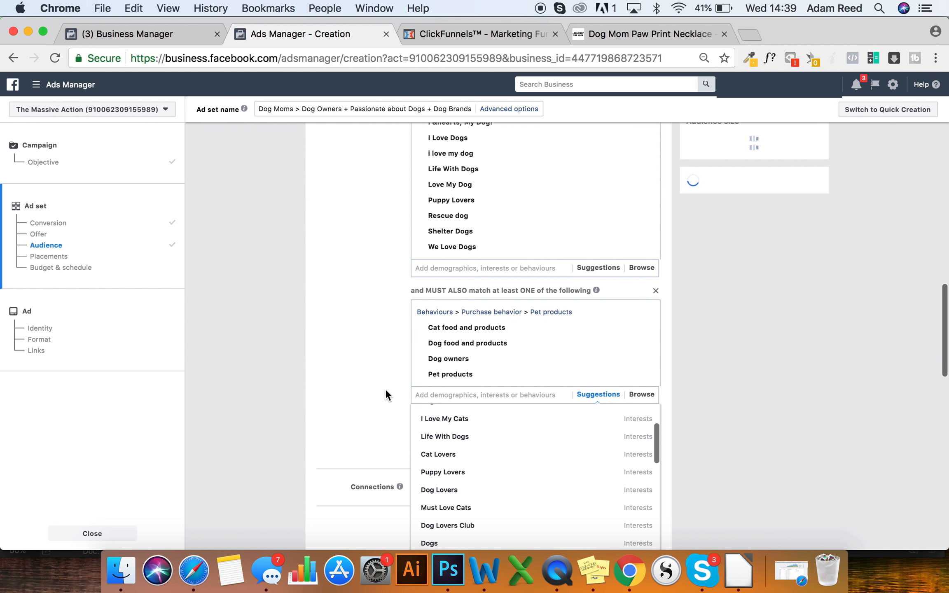
scroll(389, 399, down, 2)
scroll(478, 408, down, 3)
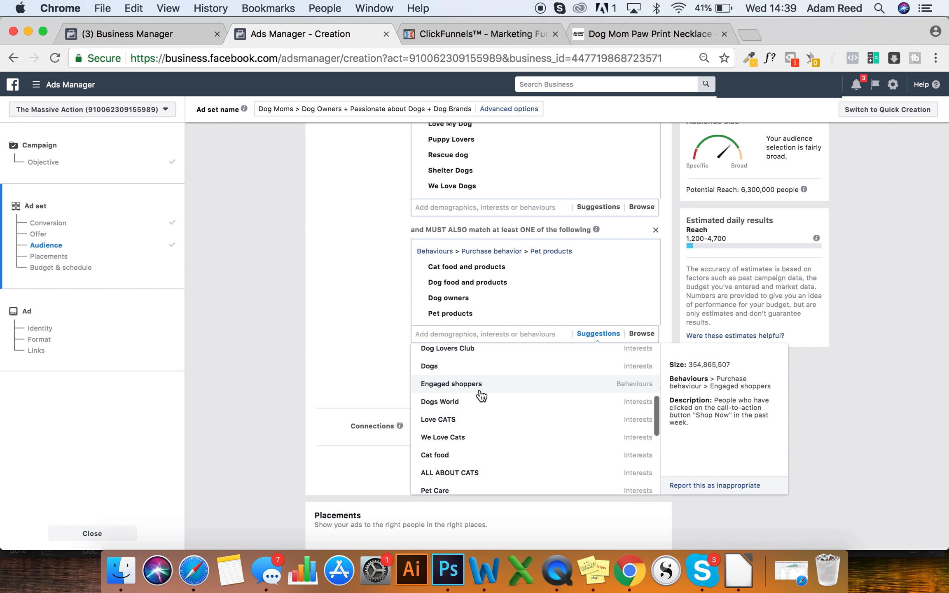
scroll(481, 395, down, 6)
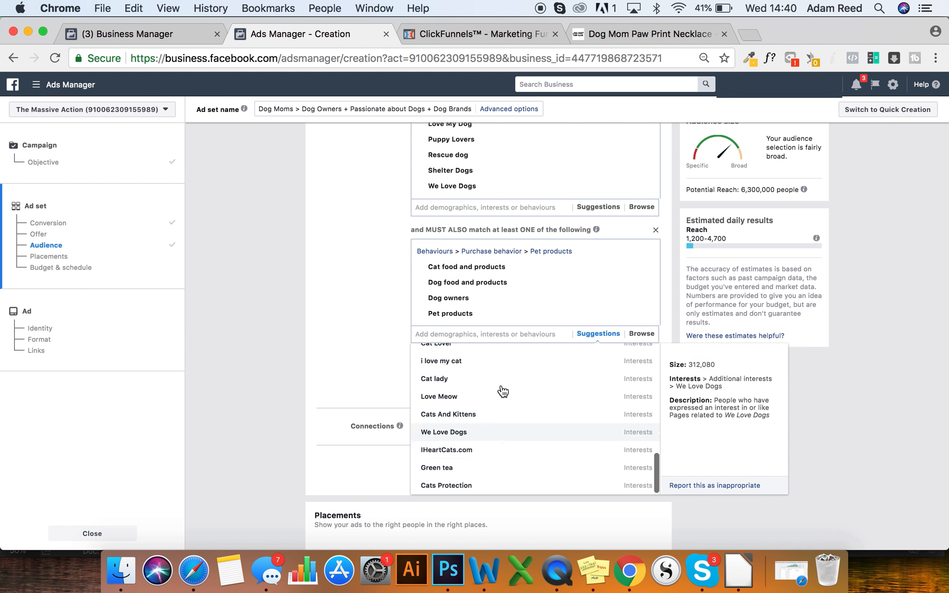
scroll(503, 391, up, 10)
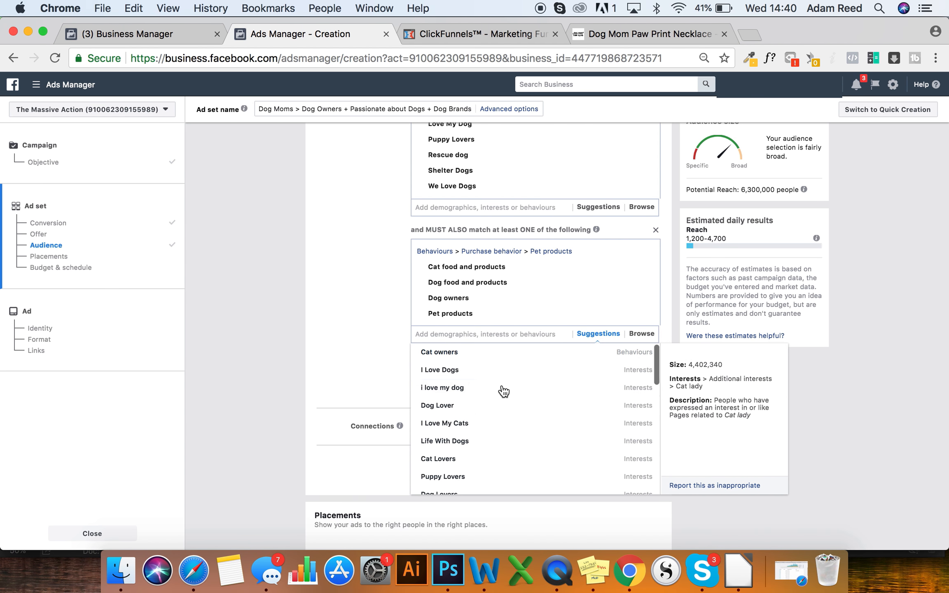
click(365, 326)
scroll(439, 313, up, 2)
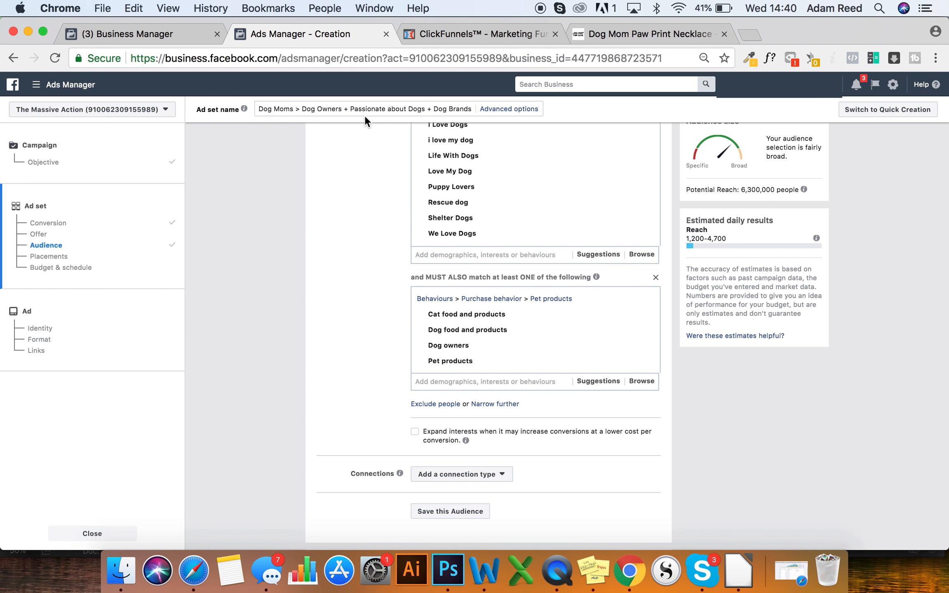
- Narrow the targeting with a third must-also-match group for dog brands and search it for "pedigree"
scroll(374, 186, down, 1)
click(488, 386)
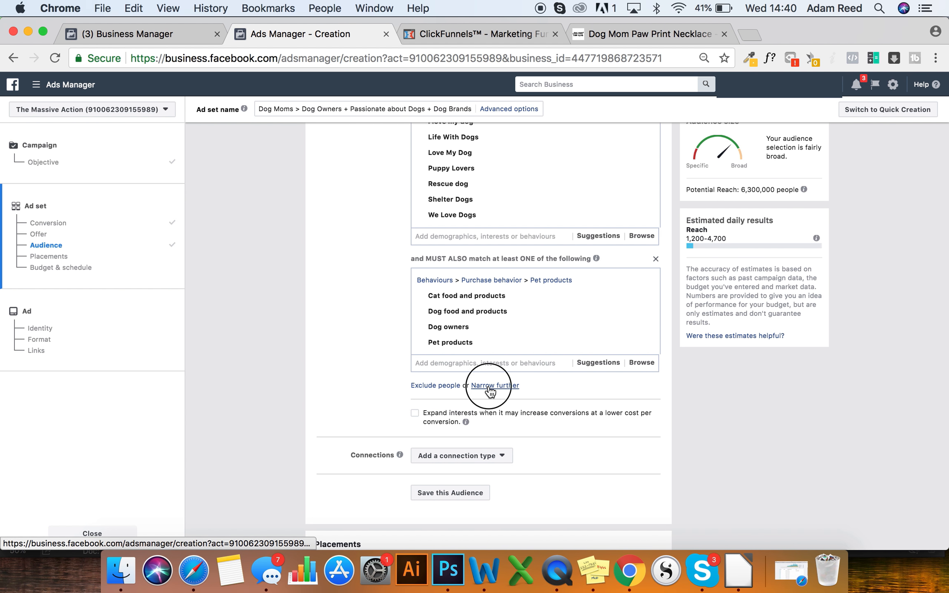
scroll(392, 393, down, 3)
click(506, 346)
text(pedigree)
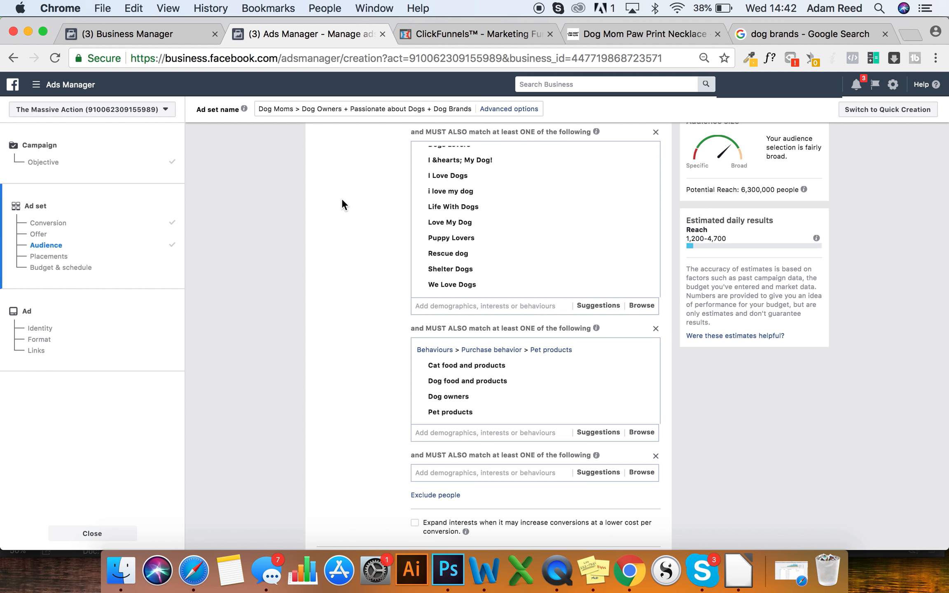
- Review the layered detailed targeting groups and highlight the audience's potential reach figure
scroll(342, 199, up, 5)
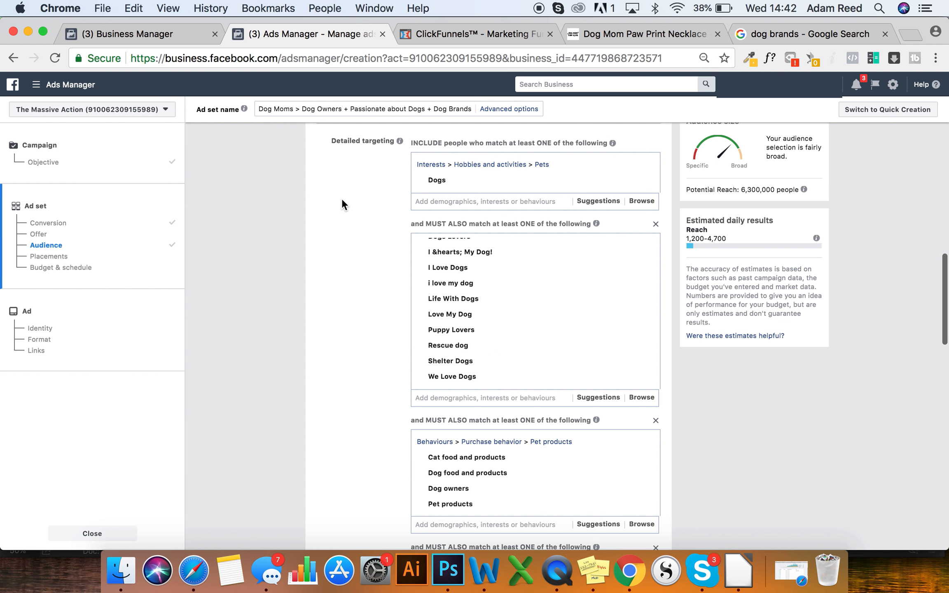
scroll(507, 250, down, 1)
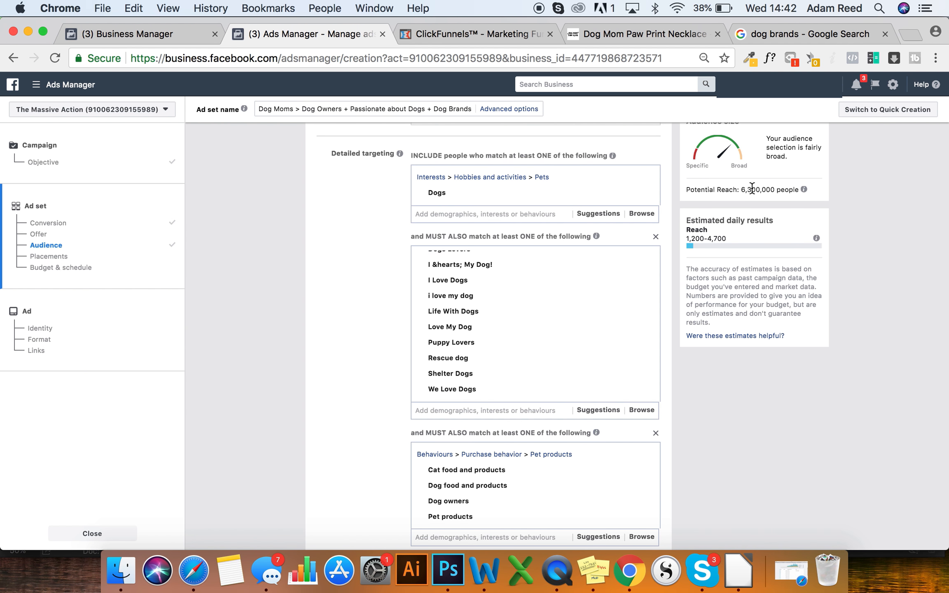
drag(742, 190, 784, 190)
drag(780, 189, 740, 190)
scroll(848, 232, up, 3)
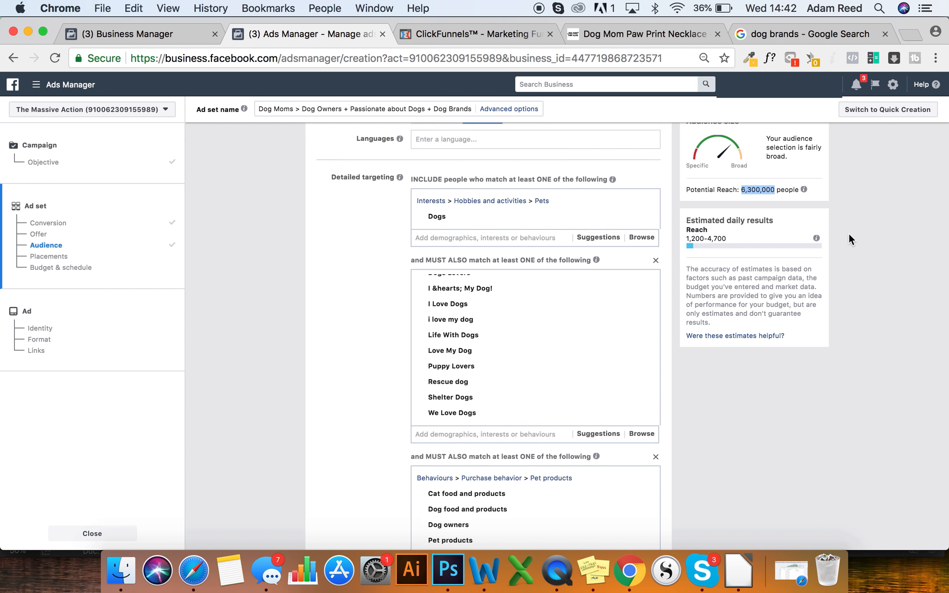
- Set the audience's minimum age to 24
click(850, 235)
scroll(320, 241, up, 2)
scroll(319, 237, up, 6)
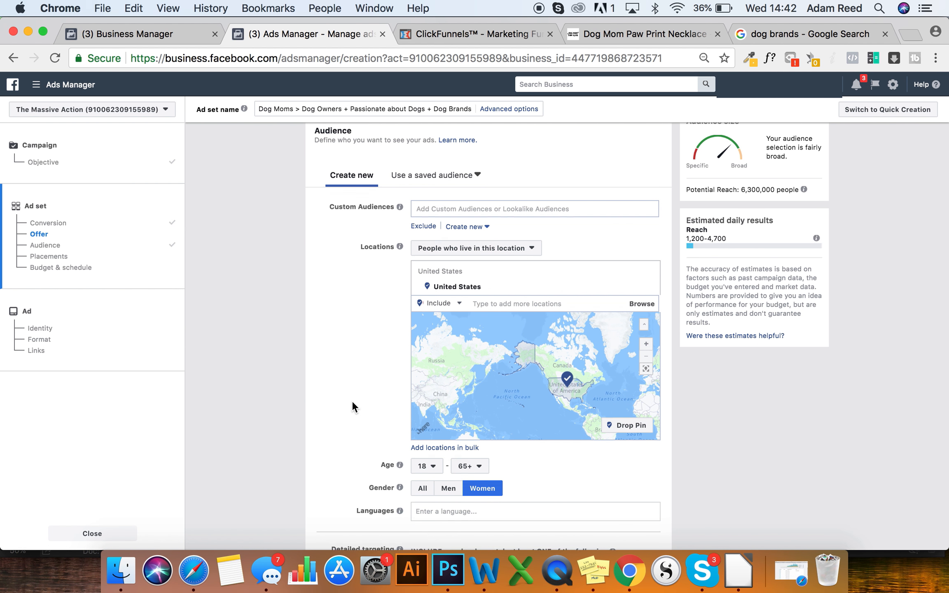
scroll(347, 358, up, 2)
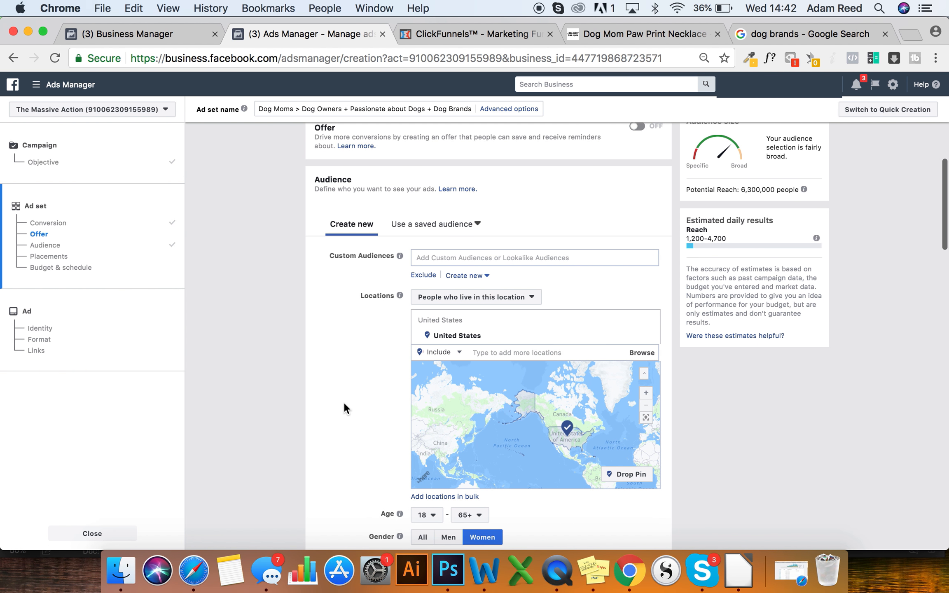
scroll(345, 383, down, 6)
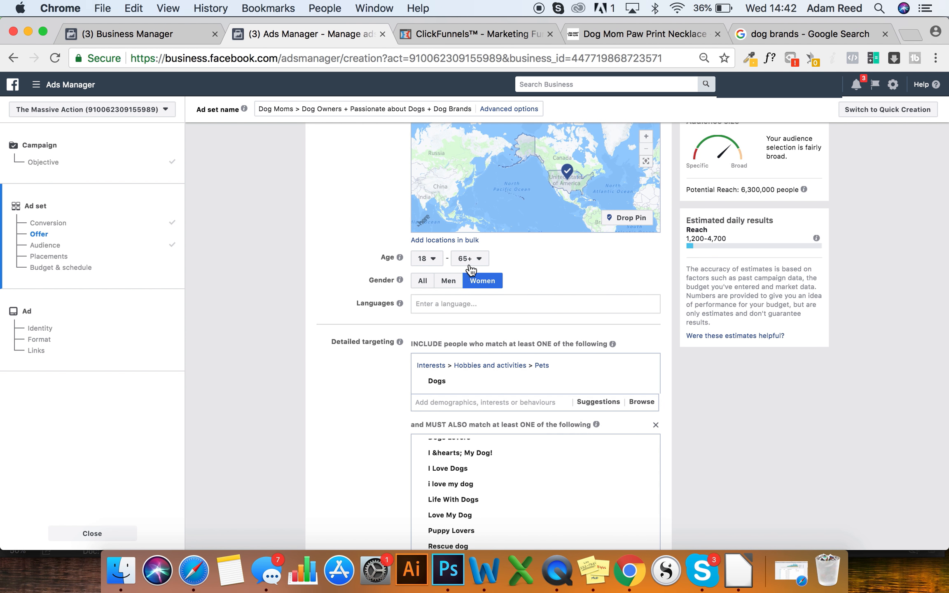
click(432, 260)
scroll(435, 377, down, 2)
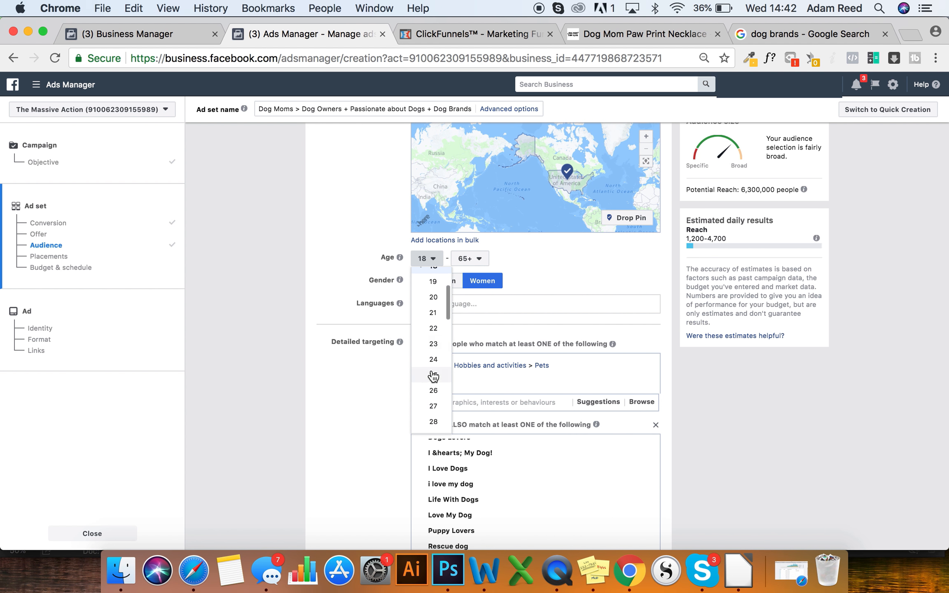
click(434, 364)
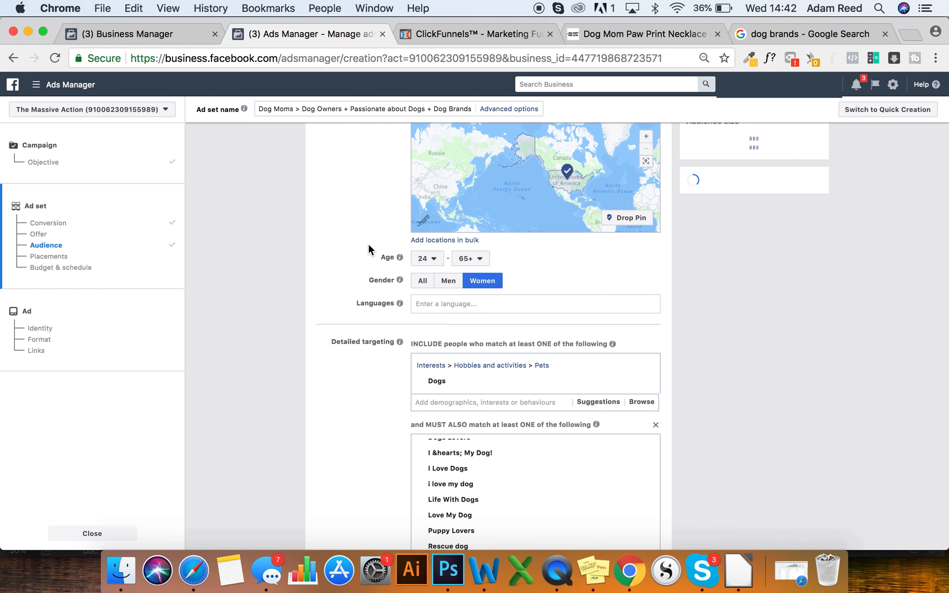
- Review the audience's location, age and gender settings, look through the minimum age options and close the list
scroll(368, 242, up, 3)
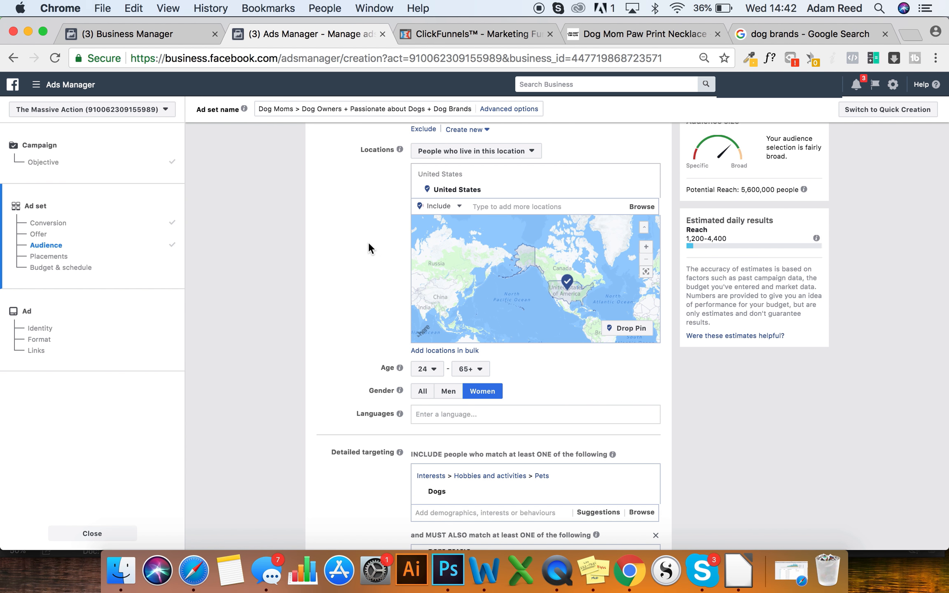
scroll(369, 241, up, 2)
scroll(365, 247, down, 3)
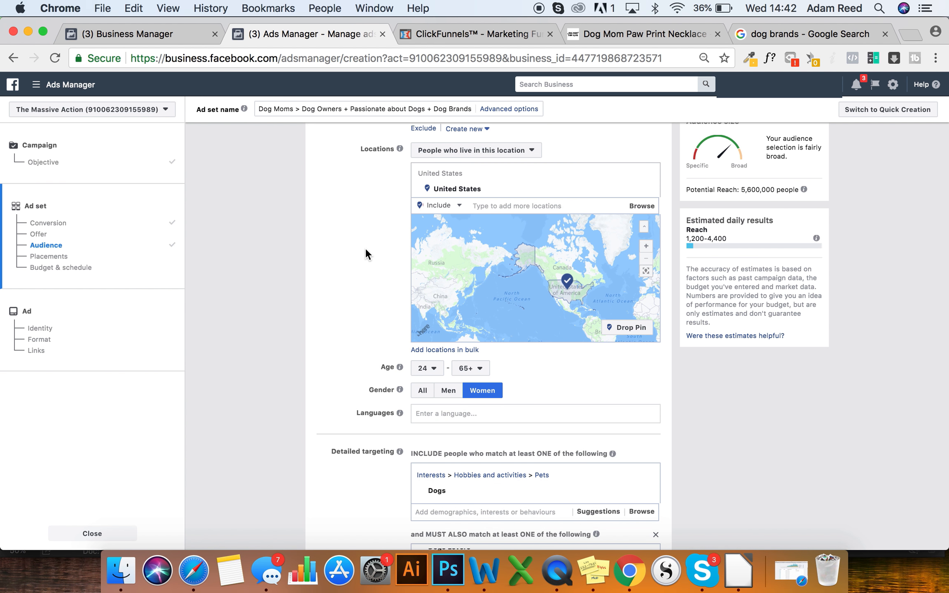
mouse_move(400, 316)
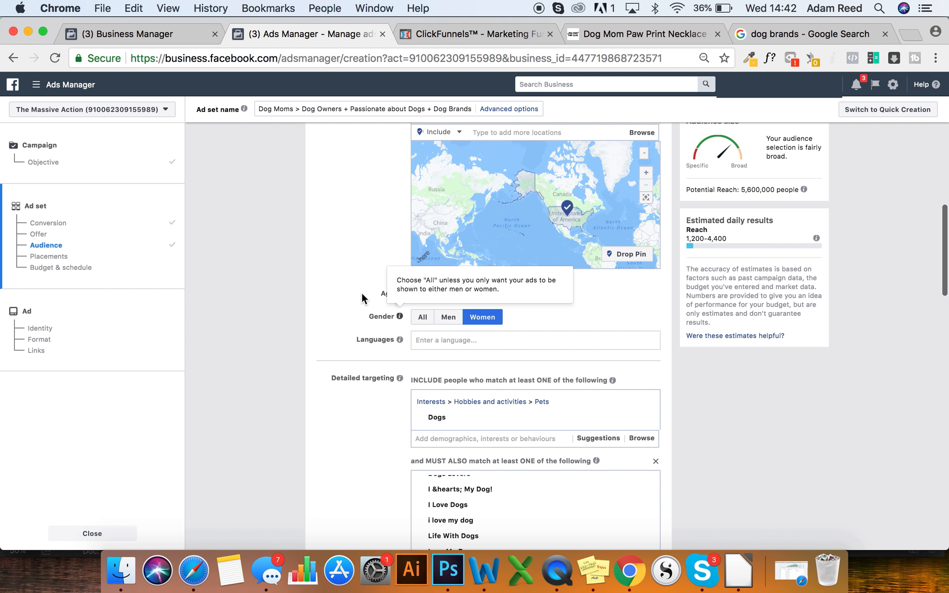
click(434, 296)
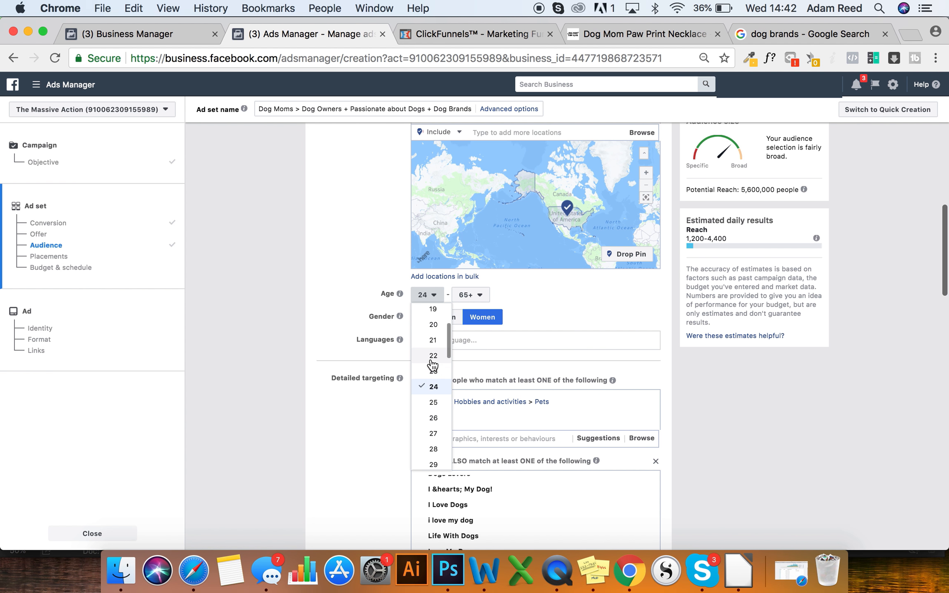
scroll(433, 350, up, 2)
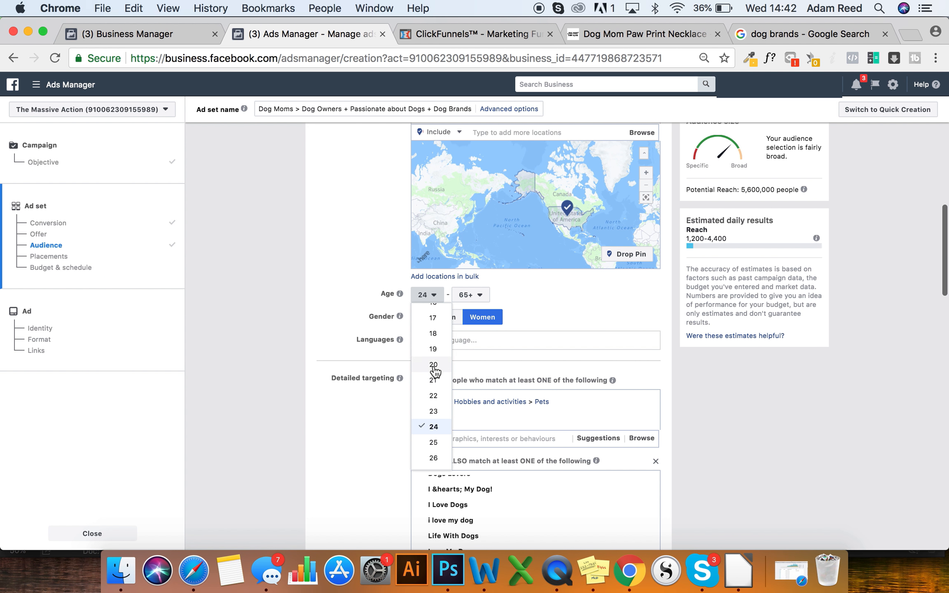
scroll(436, 392, down, 3)
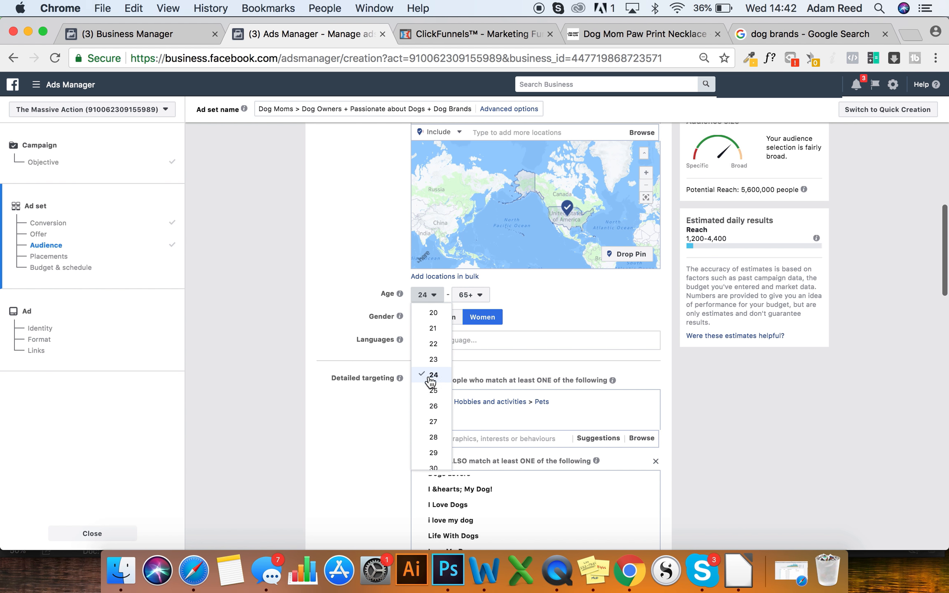
click(340, 294)
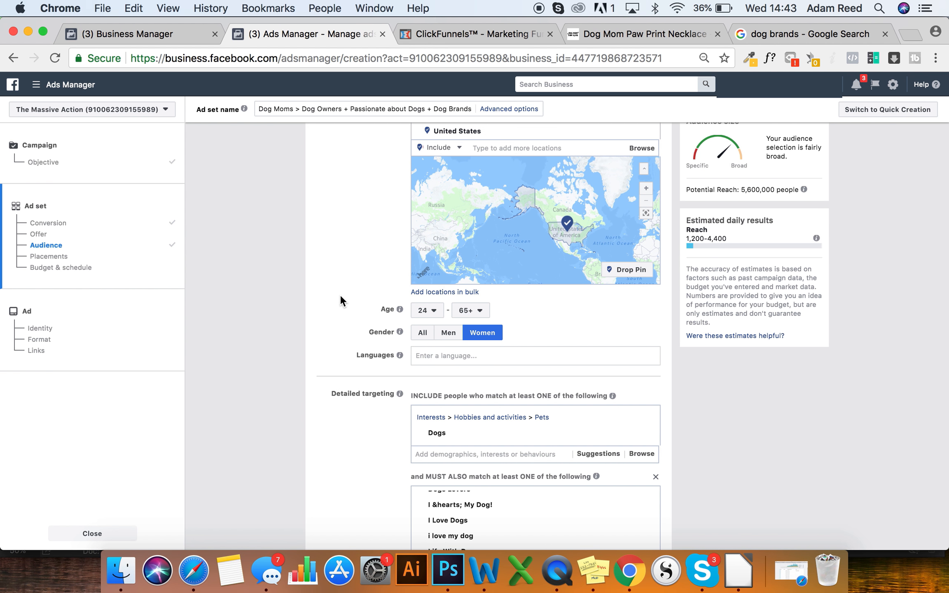
scroll(340, 294, down, 3)
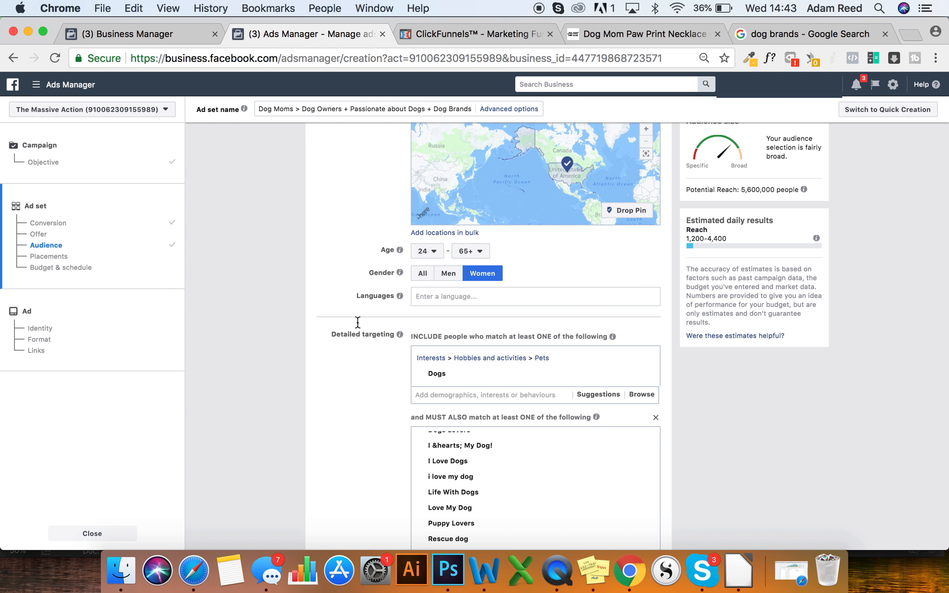
scroll(366, 274, up, 3)
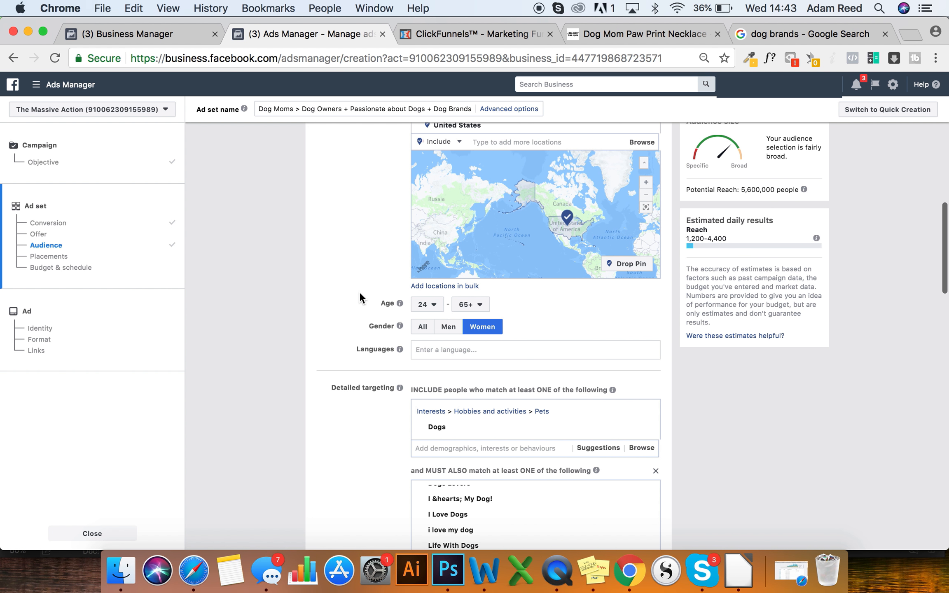
- Change the ad set from automatic placements to manually edited placements
scroll(359, 291, down, 10)
scroll(350, 349, down, 20)
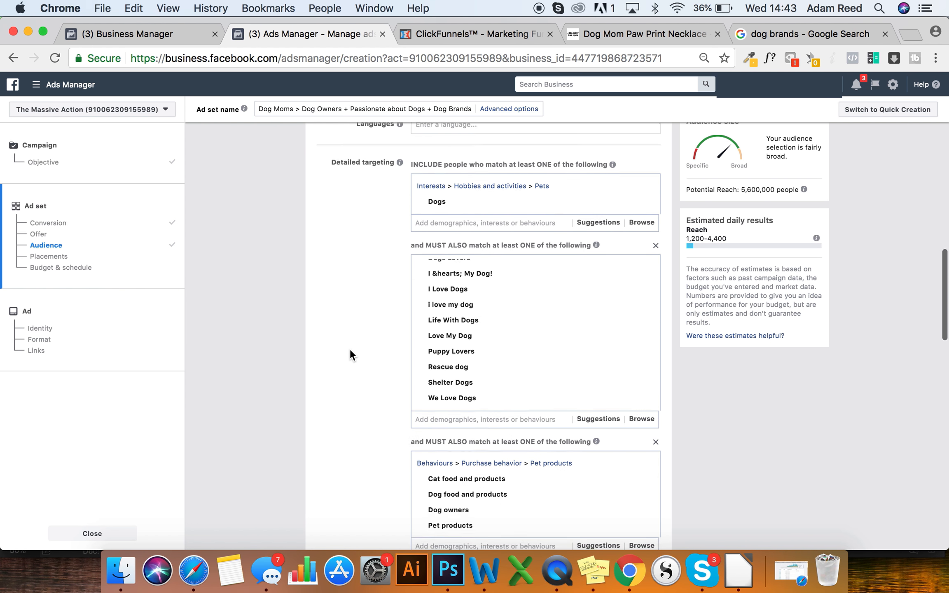
scroll(350, 351, down, 4)
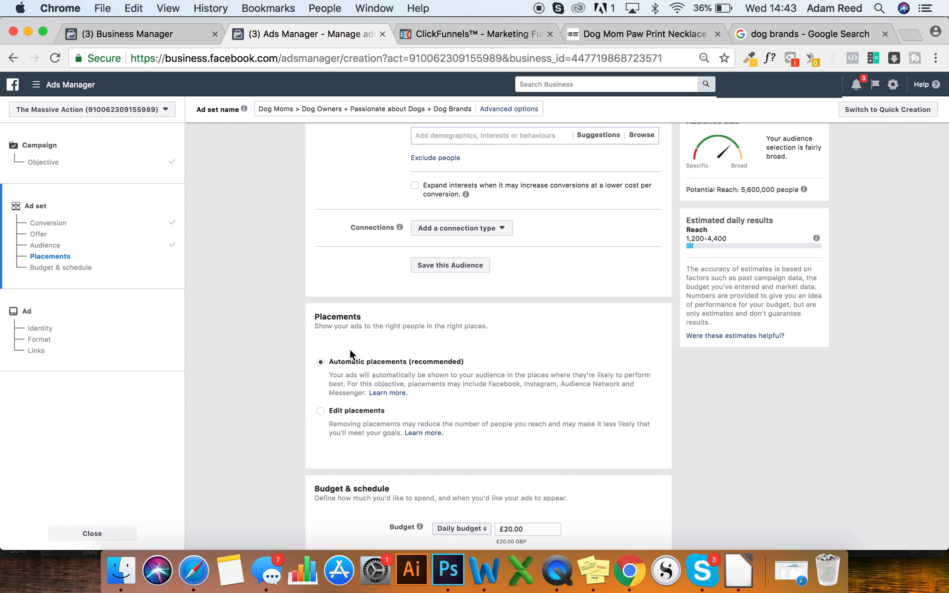
scroll(350, 349, down, 7)
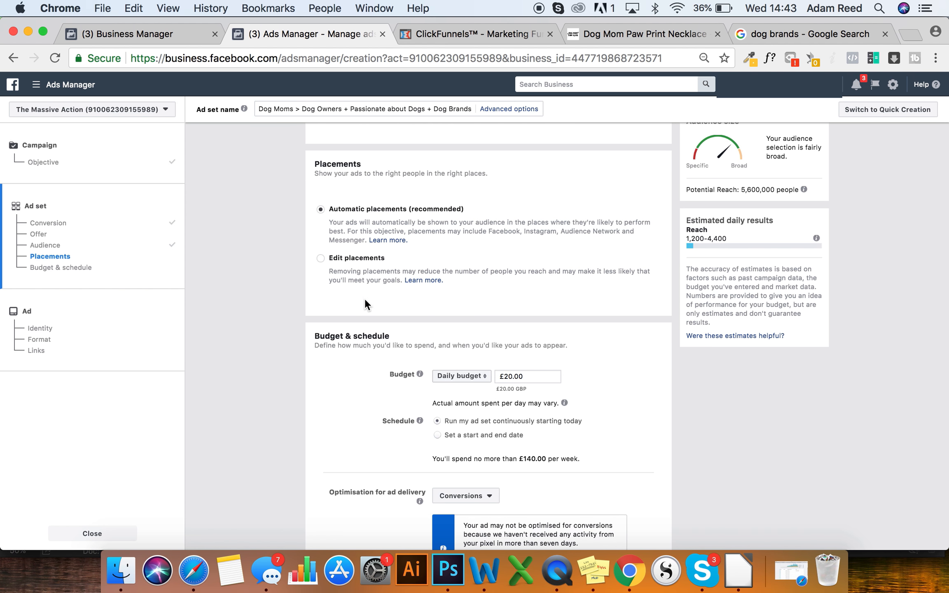
click(332, 185)
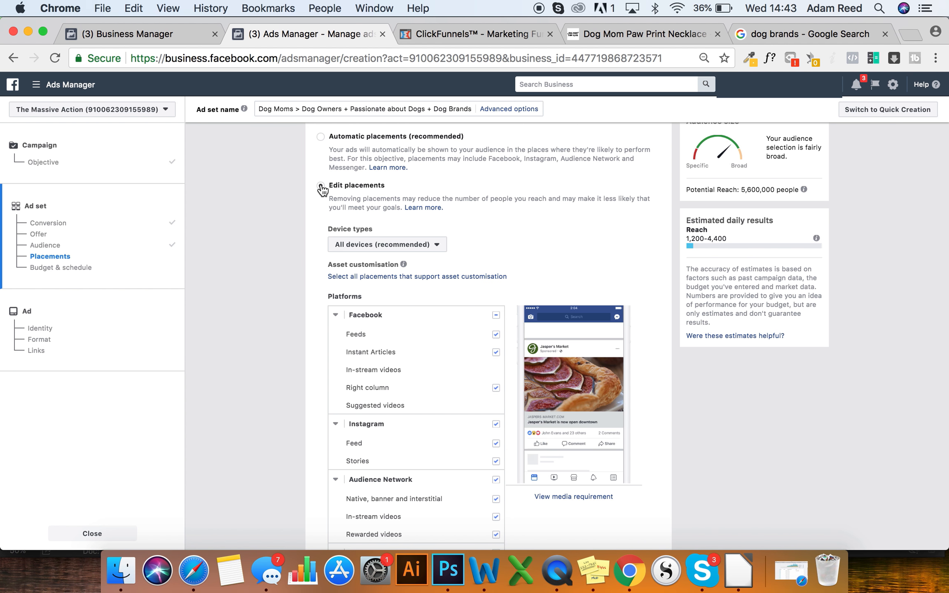
scroll(583, 288, down, 4)
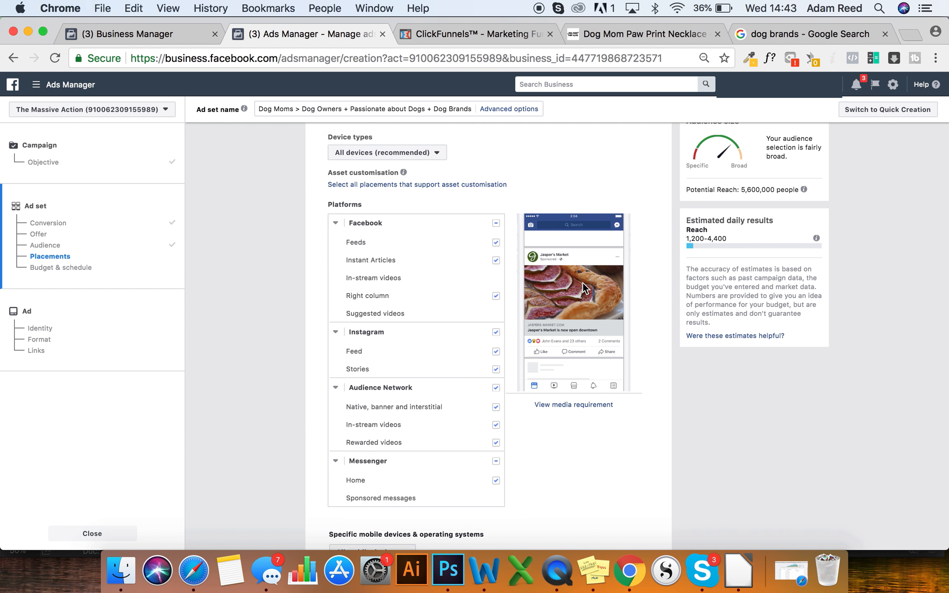
- Deselect Instant Articles, Right column, Instagram, Audience Network and Messenger so that only Facebook Feeds stays selected
click(497, 256)
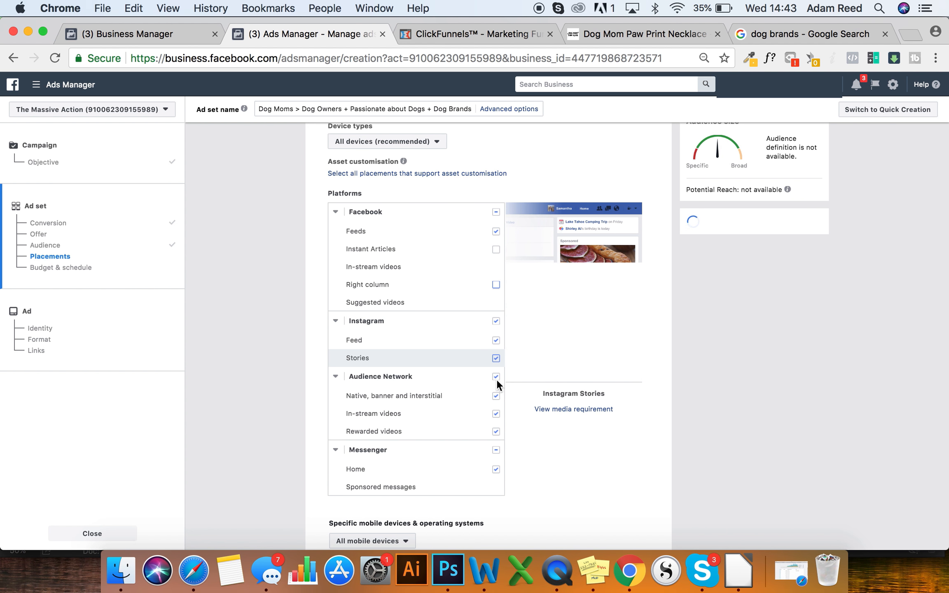
click(496, 450)
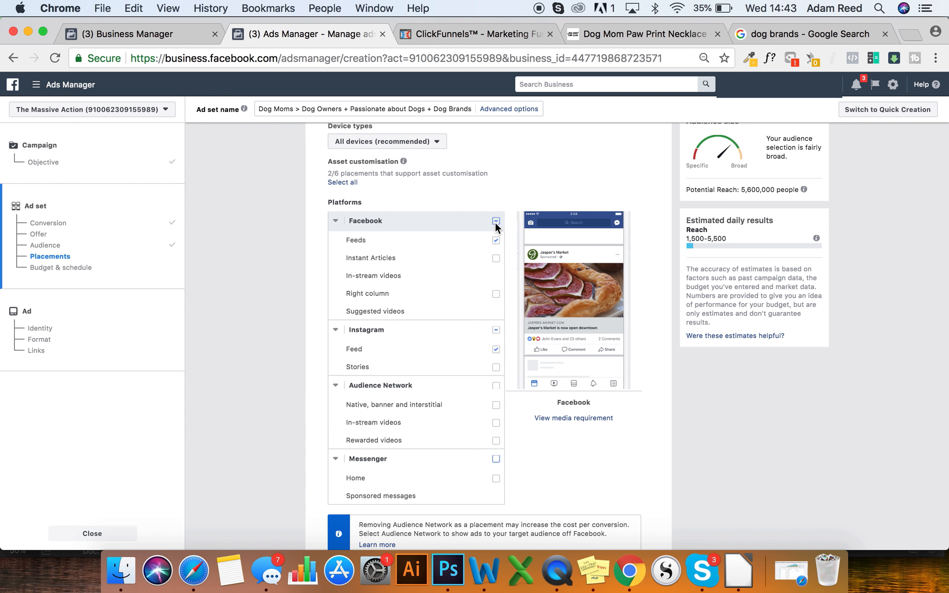
click(496, 330)
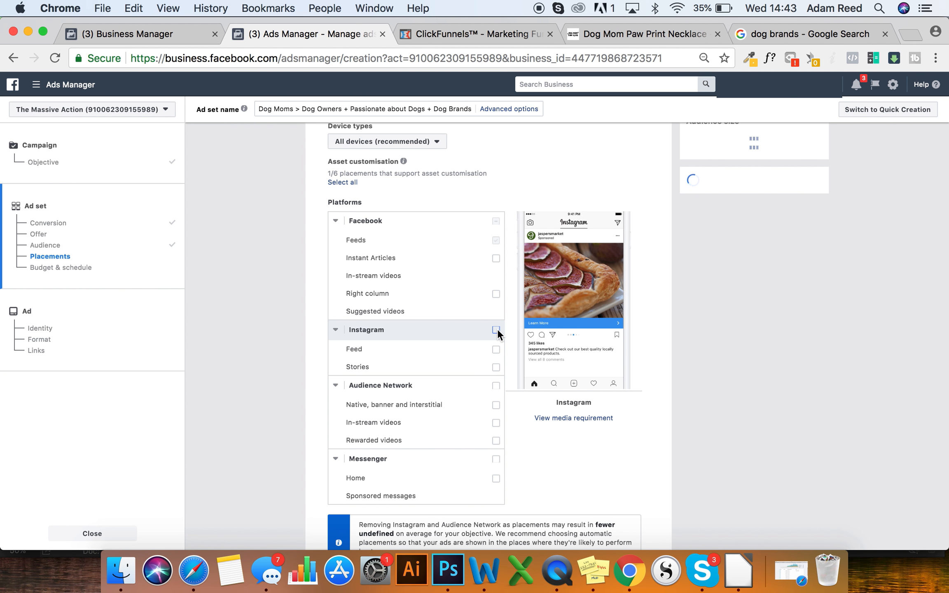
- Look through the options for specific mobile devices and operating systems and close the list
scroll(548, 402, down, 2)
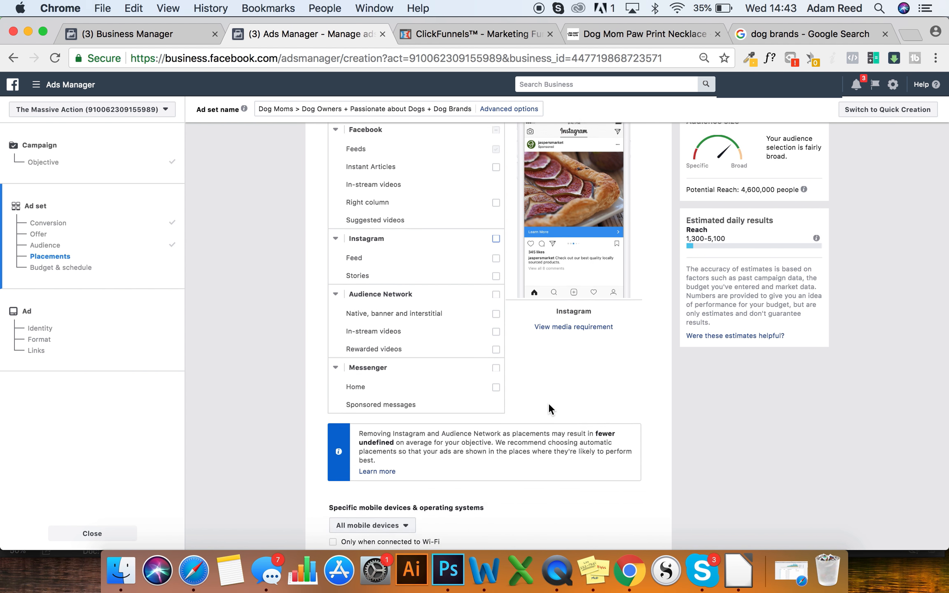
scroll(548, 406, down, 6)
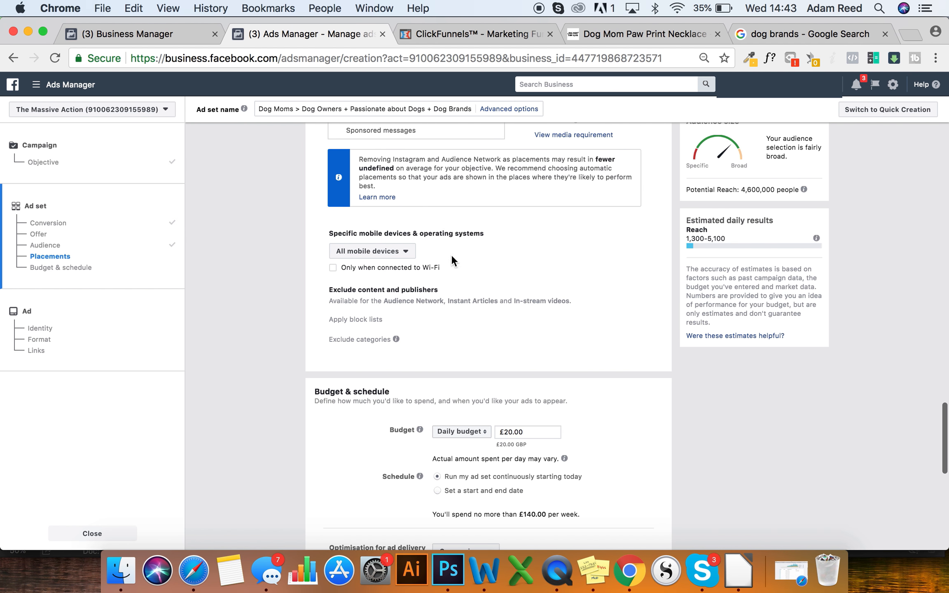
click(400, 252)
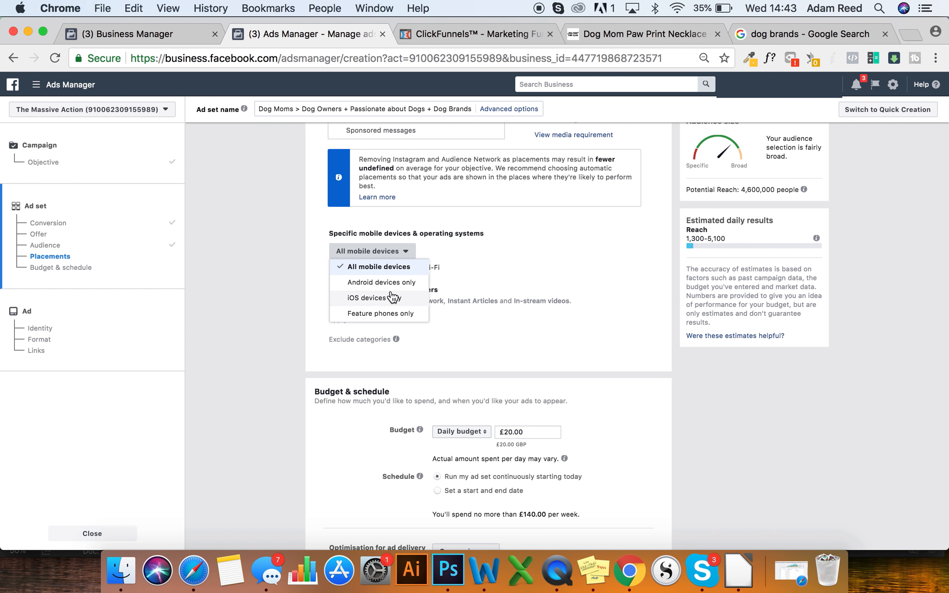
click(462, 256)
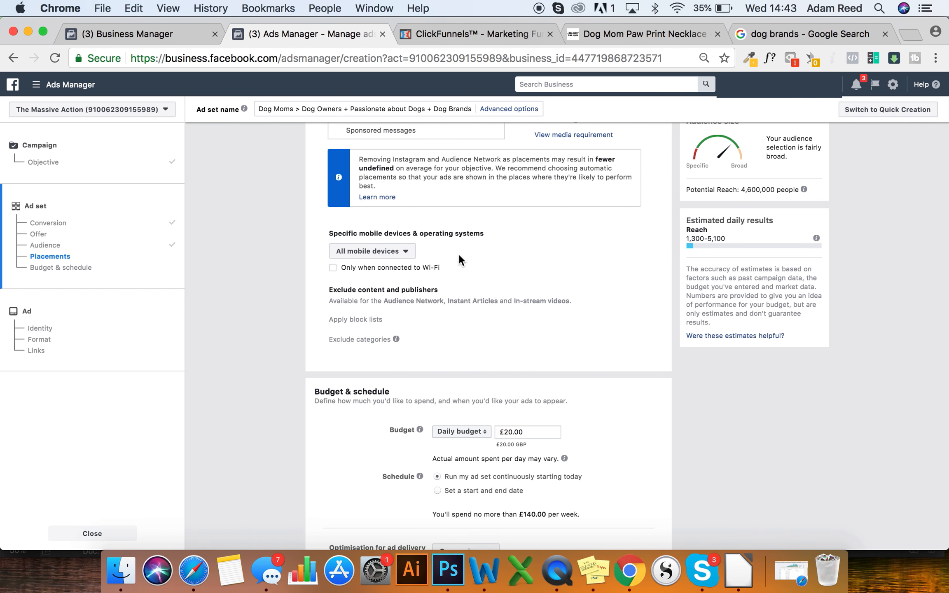
- Restrict the placement device types to Mobile only
scroll(453, 250, up, 15)
scroll(453, 251, down, 5)
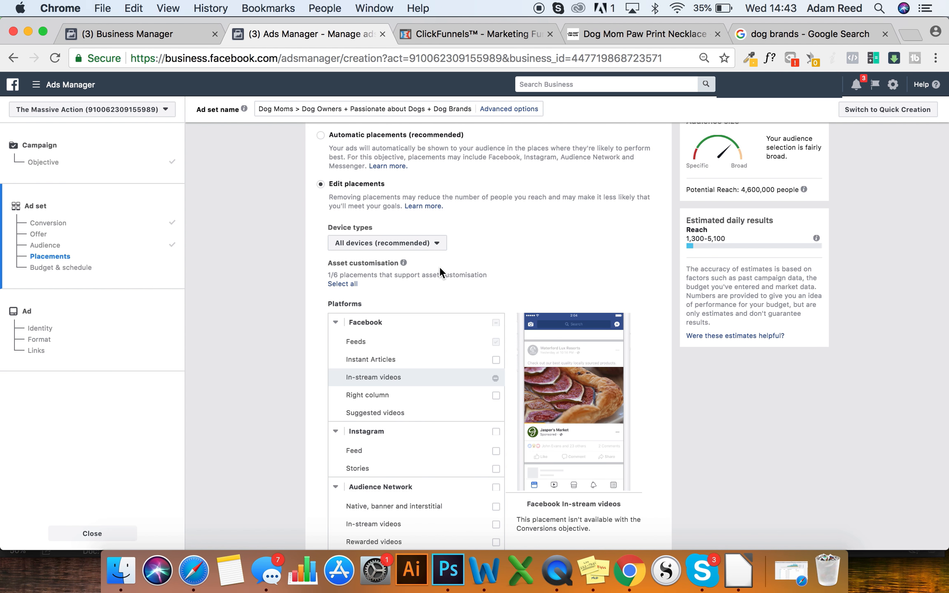
click(431, 244)
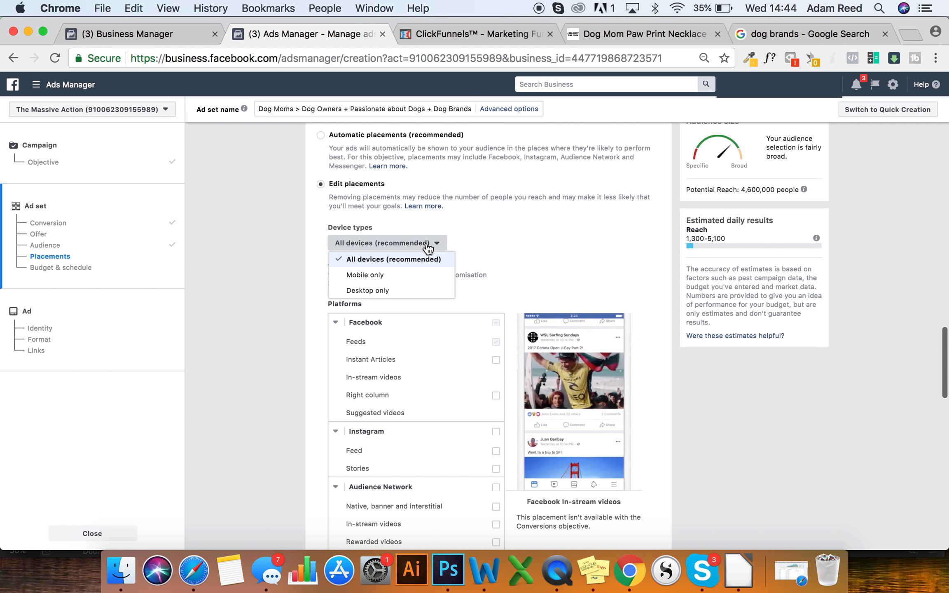
click(405, 275)
- Limit the mobile placements to Facebook Feeds, removing Instant Articles, Instagram, Audience Network and Messenger
scroll(523, 272, down, 5)
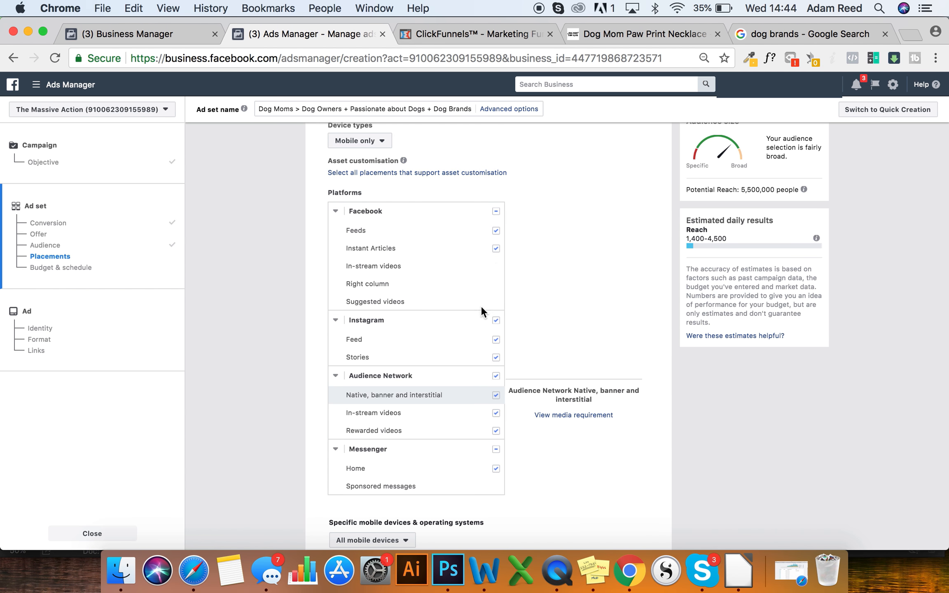
click(496, 248)
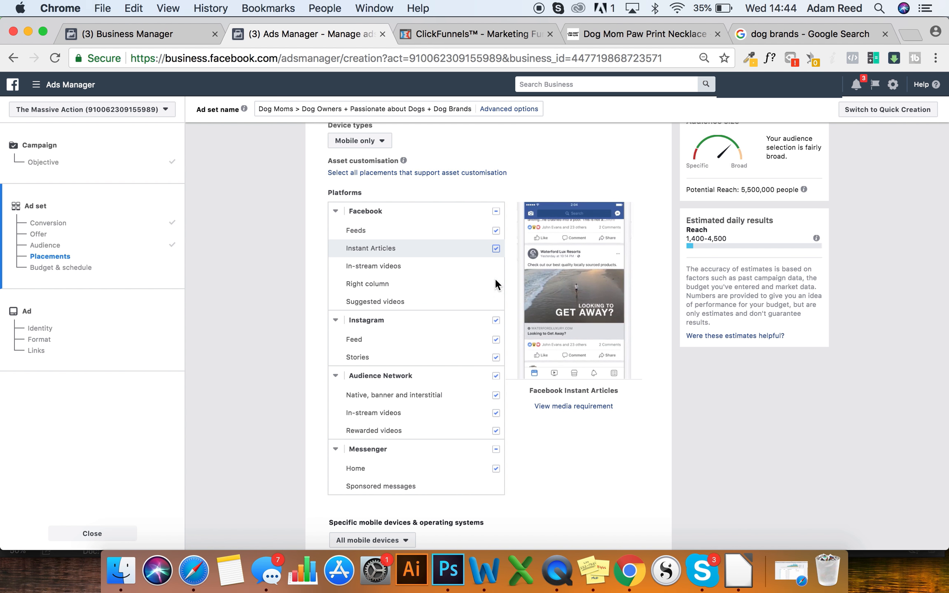
click(496, 449)
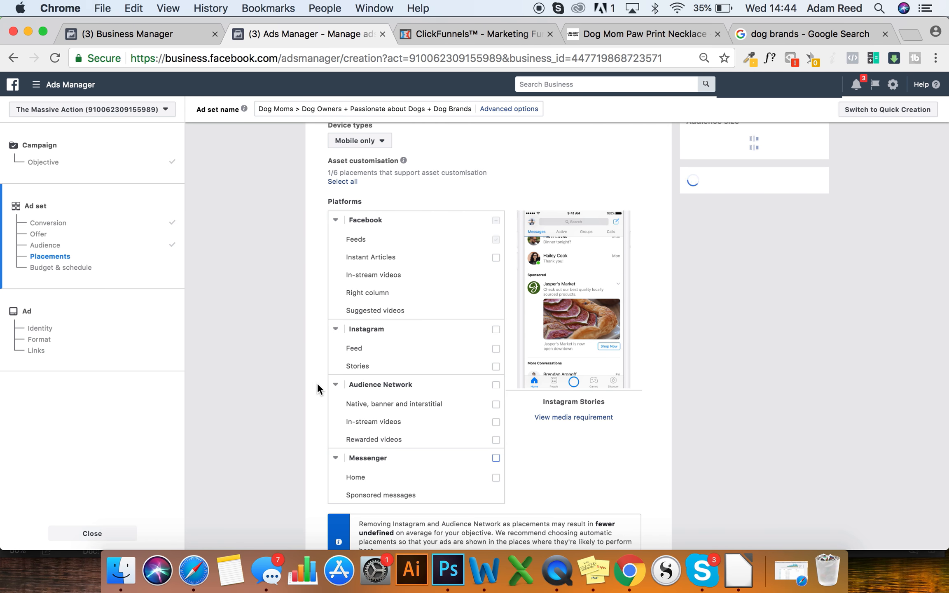
- Set the ad set's daily budget to £10.00 and go on to the delivery and bidding settings
scroll(321, 405, down, 5)
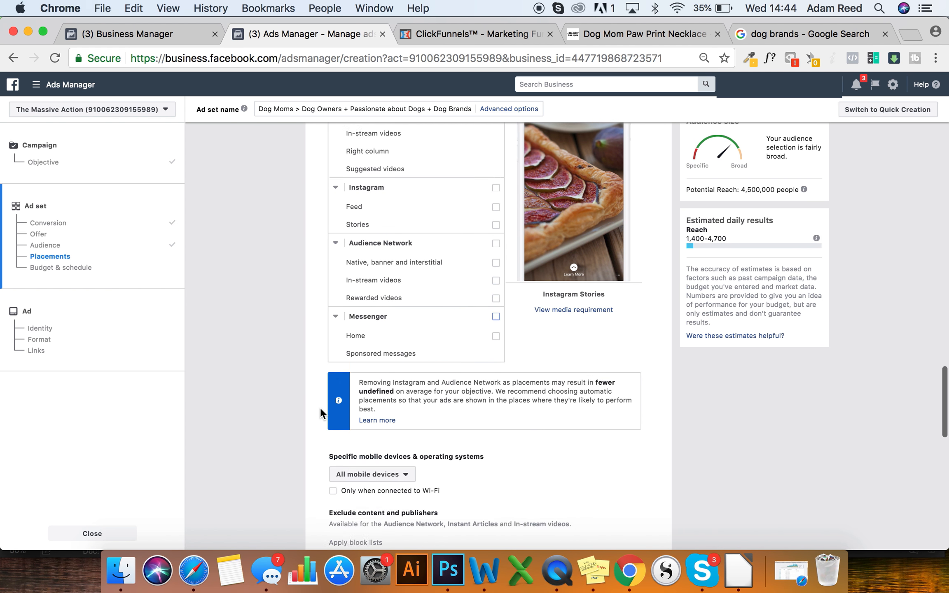
scroll(320, 412, down, 9)
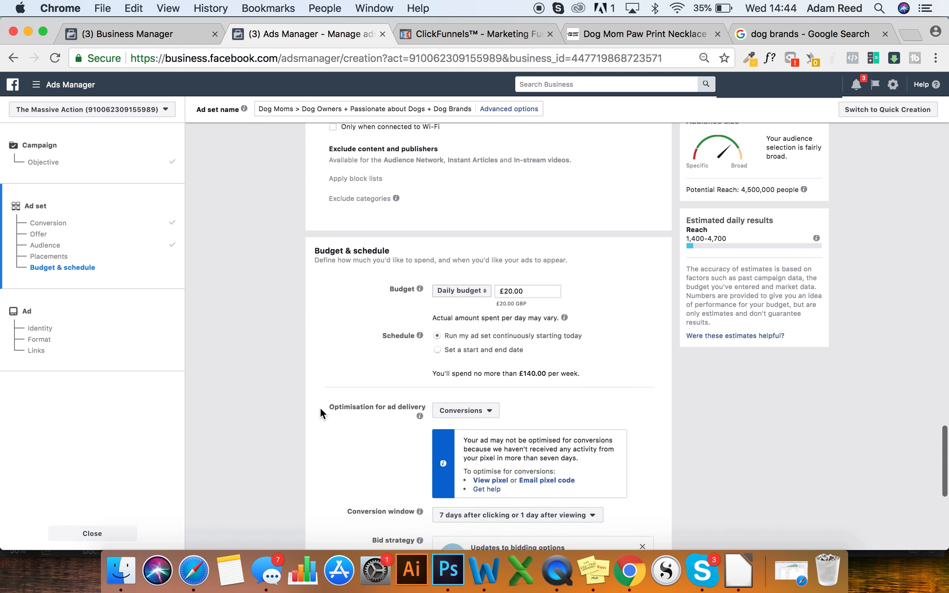
scroll(320, 412, down, 1)
double_click(511, 267)
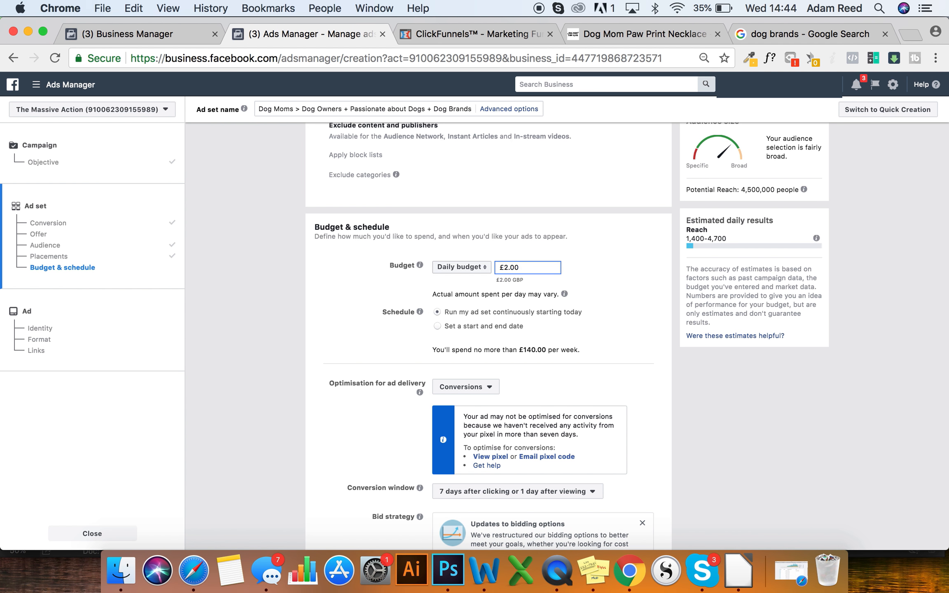
key(BackSpace)
text(10)
scroll(625, 275, down, 5)
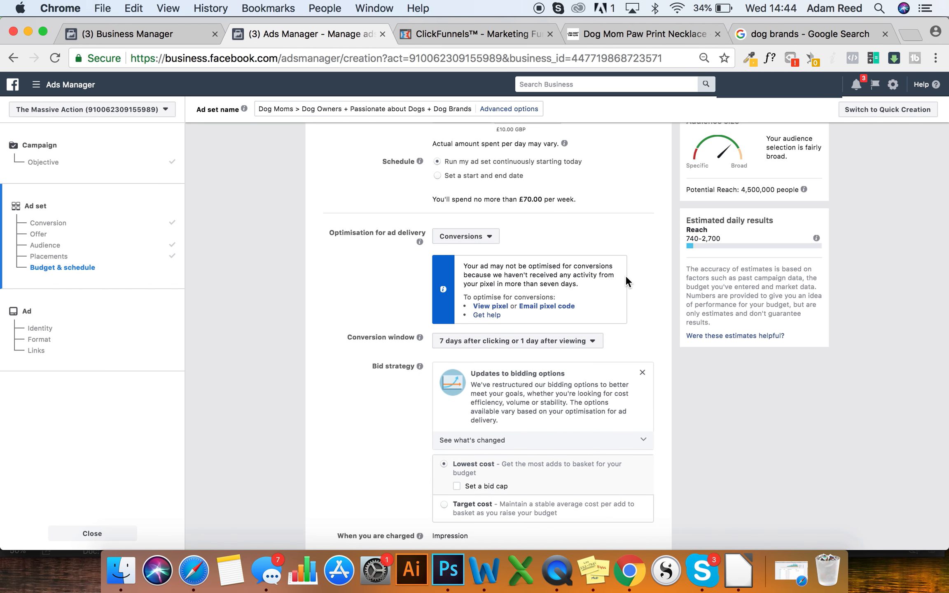
- Review the ad set's placements, budget, schedule, delivery optimisation and bid strategy settings
scroll(625, 275, up, 15)
scroll(642, 247, up, 10)
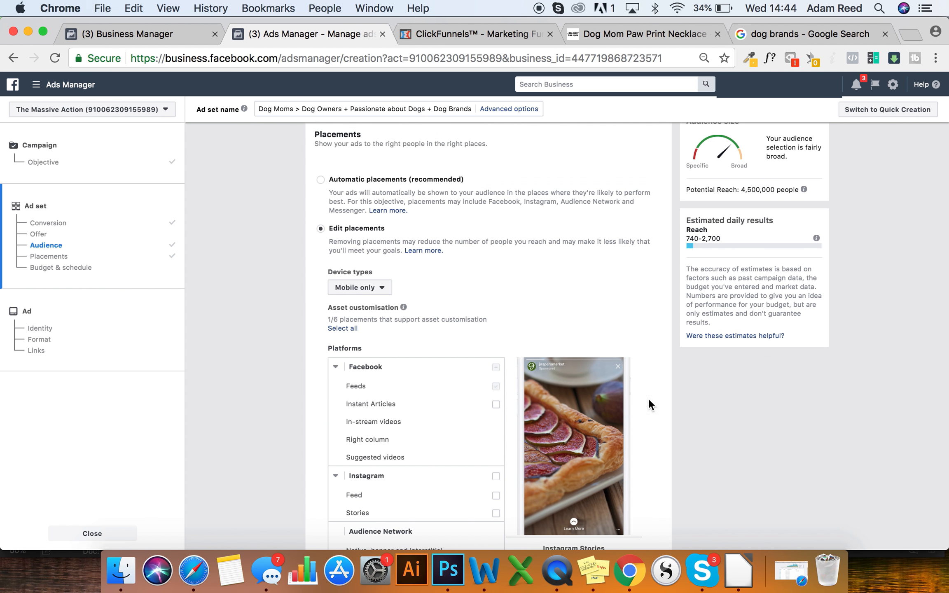
scroll(651, 432, down, 20)
scroll(600, 178, up, 6)
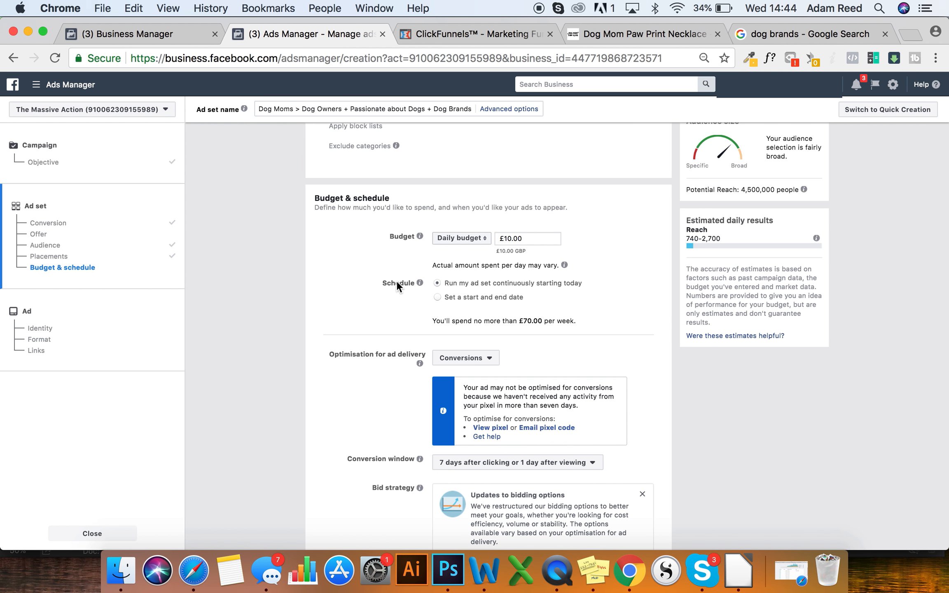
scroll(395, 284, down, 5)
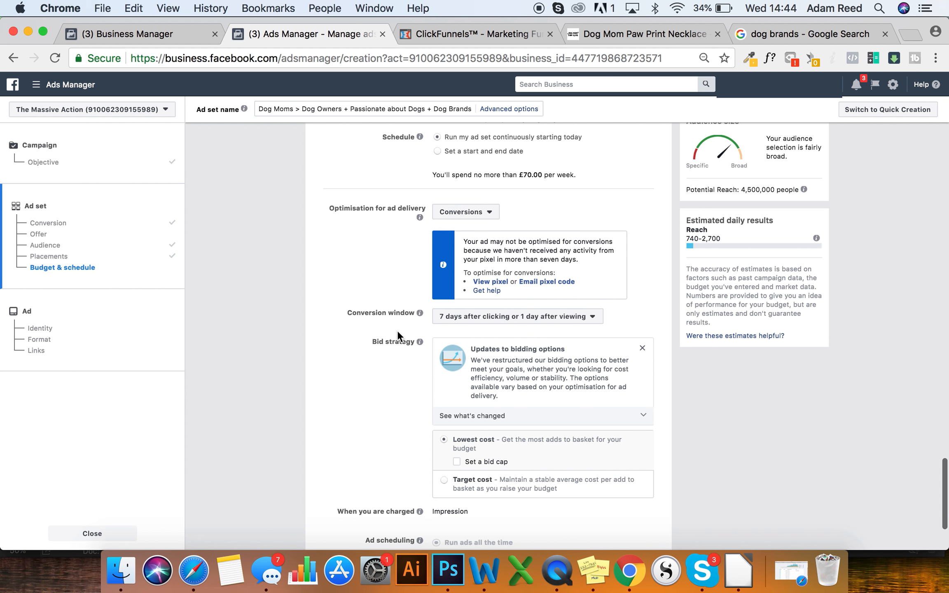
scroll(397, 331, up, 1)
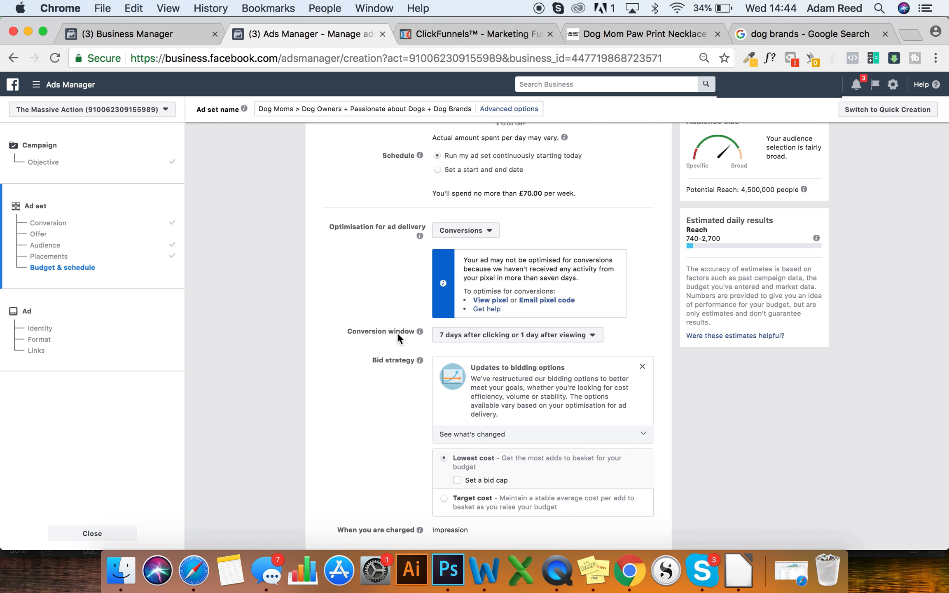
scroll(398, 290, up, 3)
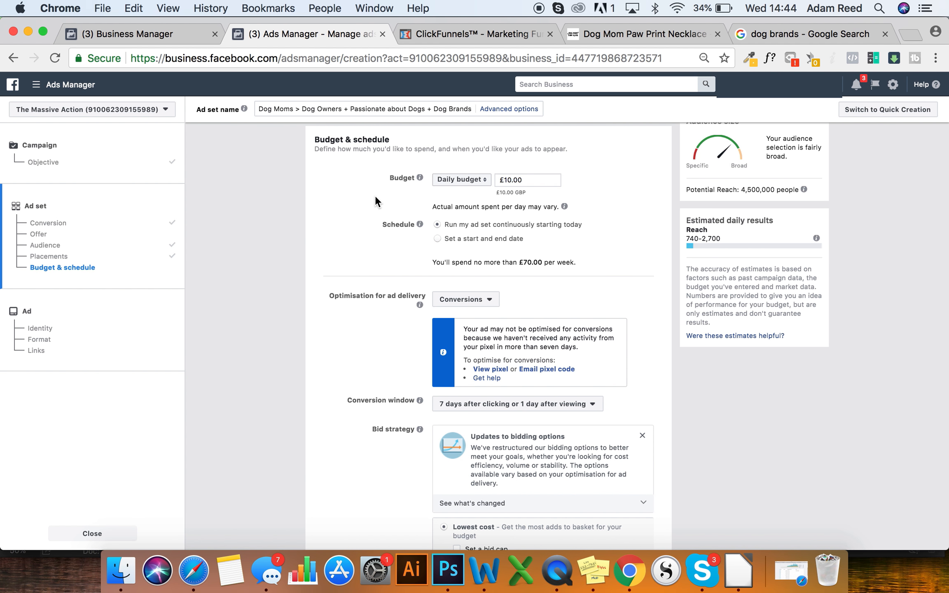
scroll(391, 346, down, 7)
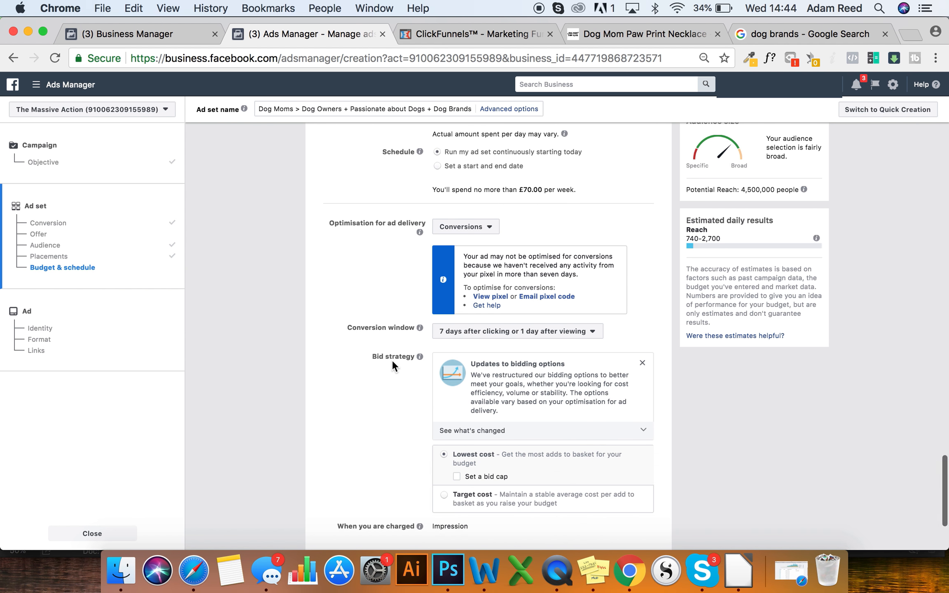
scroll(392, 362, down, 2)
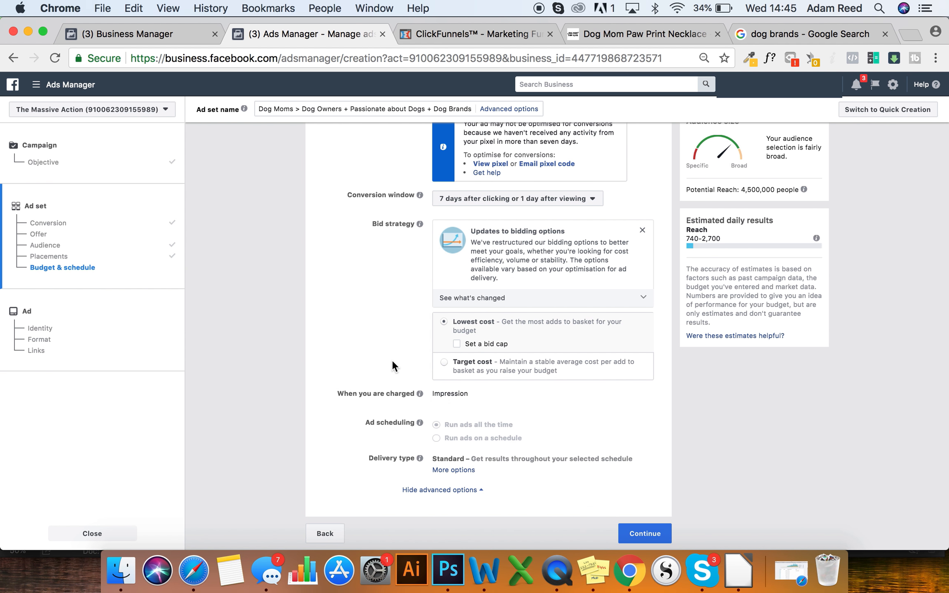
- Set the conversion window to 1 day after clicking and continue to the ad setup
click(584, 202)
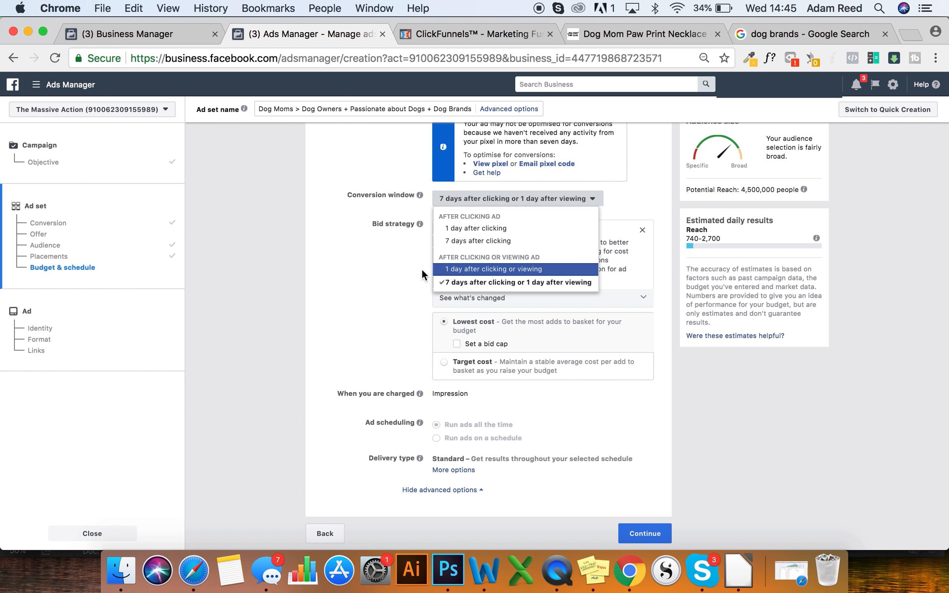
click(485, 229)
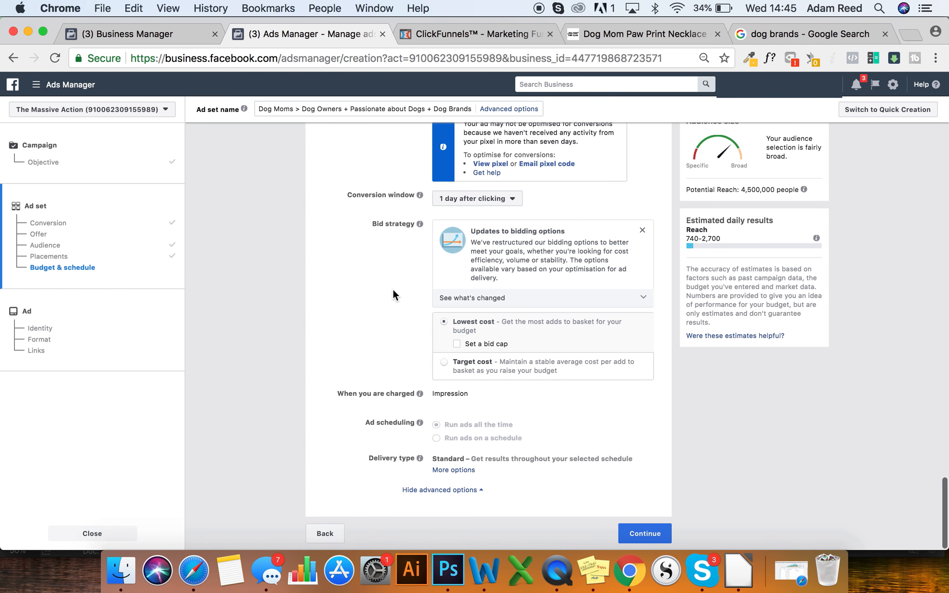
click(655, 533)
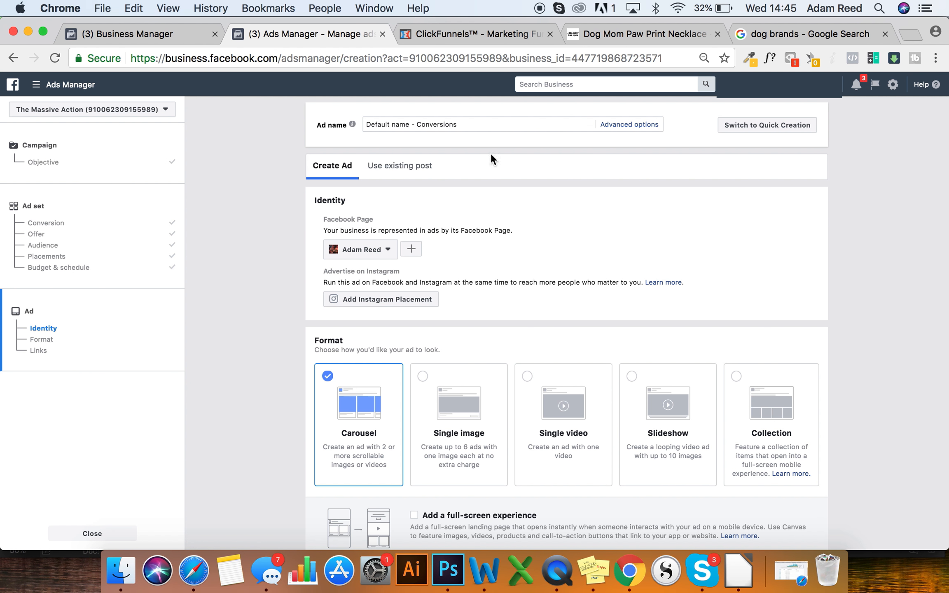
- Examine the ad's Facebook Page identity, the format choices from Carousel to Collection, and the links section with its mobile preview
scroll(685, 322, down, 8)
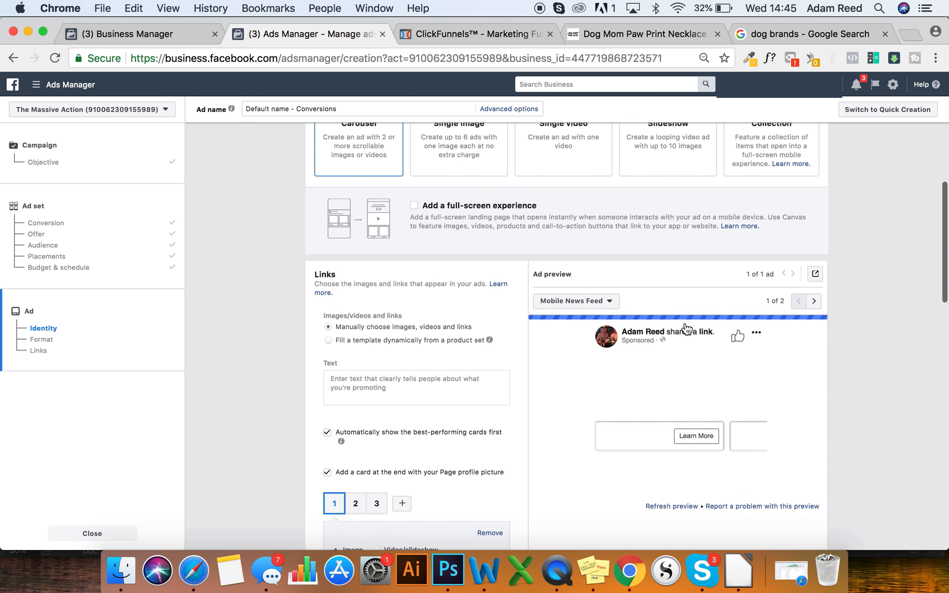
scroll(684, 321, up, 6)
scroll(692, 285, up, 1)
scroll(692, 321, down, 10)
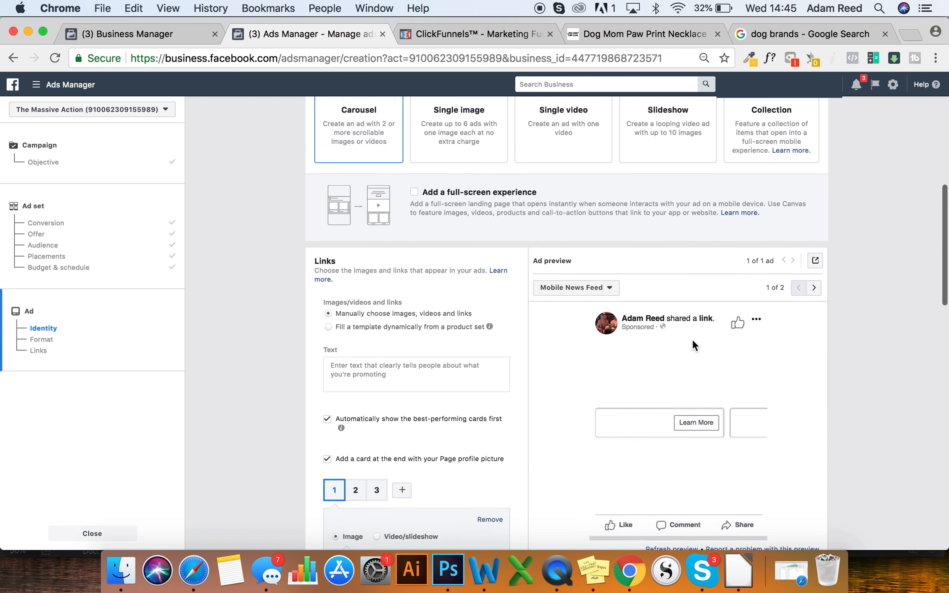
scroll(645, 237, up, 2)
scroll(644, 236, up, 6)
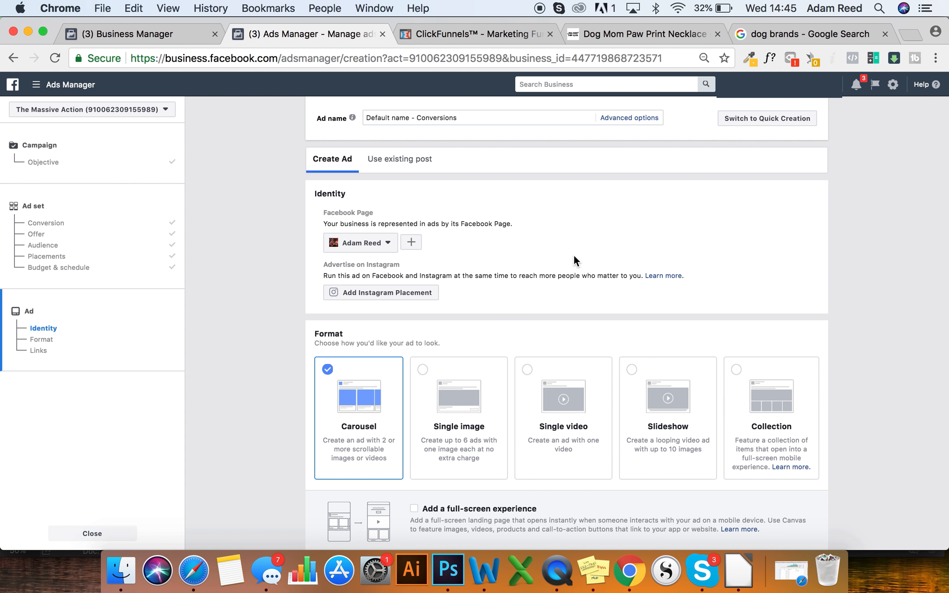
scroll(548, 260, down, 1)
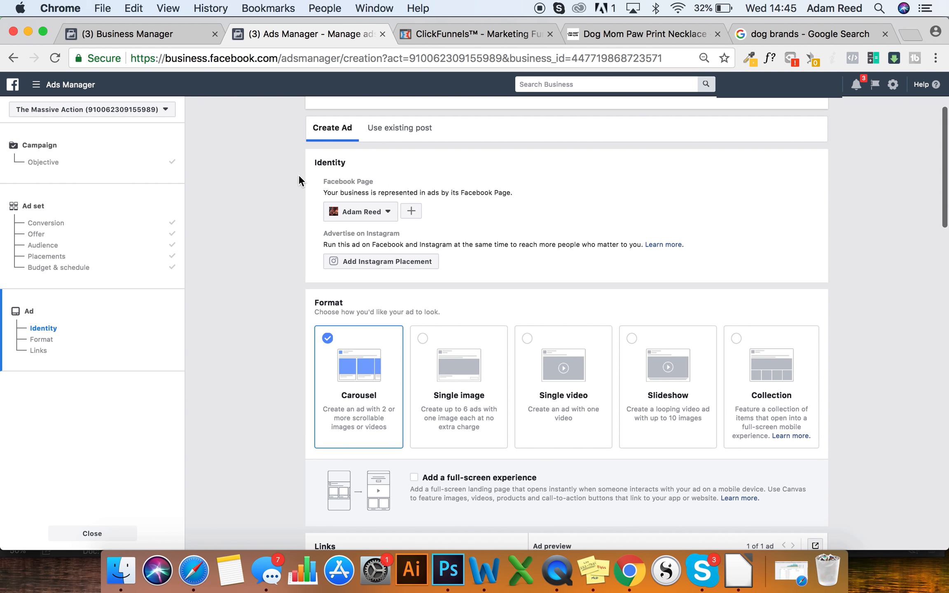
scroll(477, 264, down, 2)
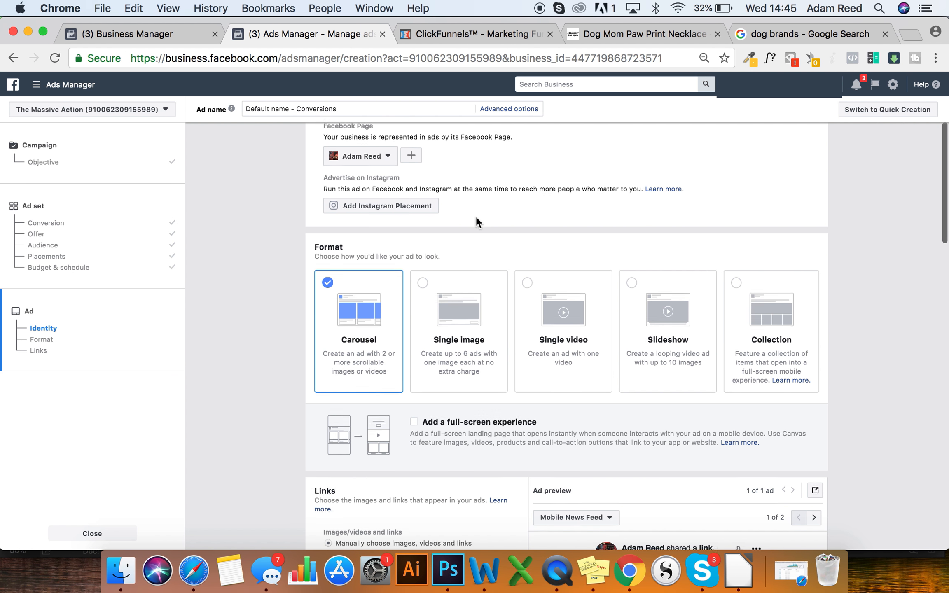
scroll(457, 231, up, 3)
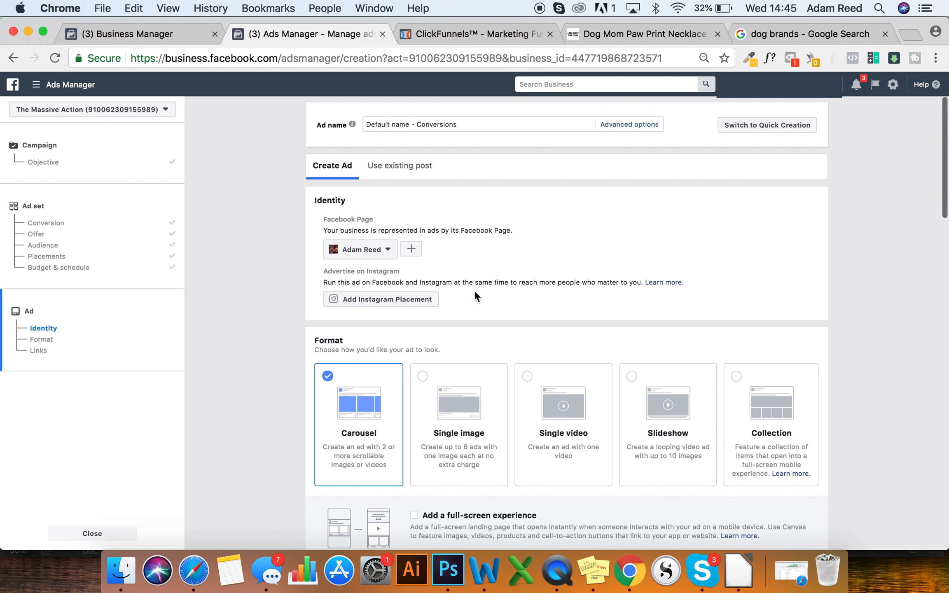
scroll(474, 295, down, 1)
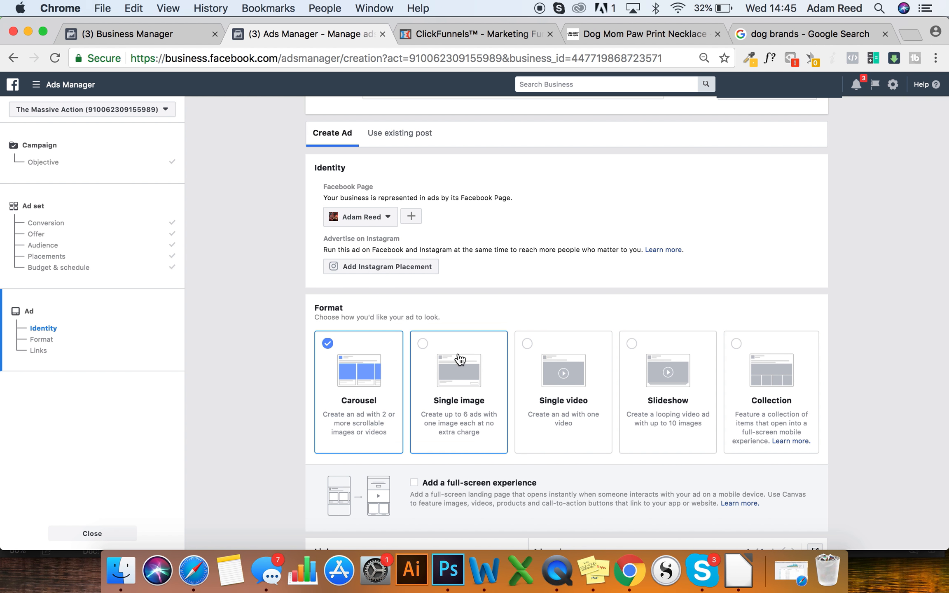
scroll(459, 356, down, 5)
scroll(457, 353, down, 3)
scroll(430, 269, up, 3)
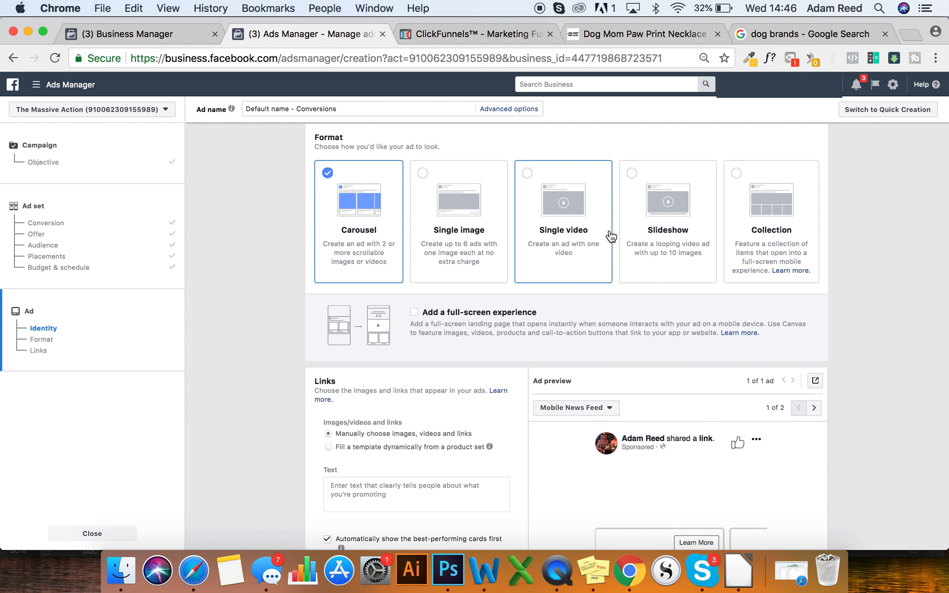
click(659, 225)
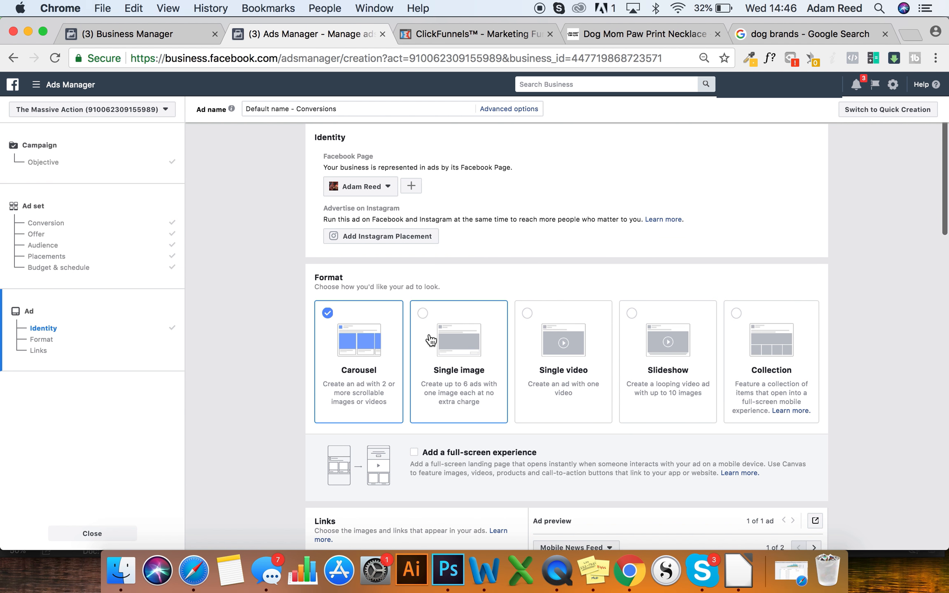
scroll(426, 303, down, 5)
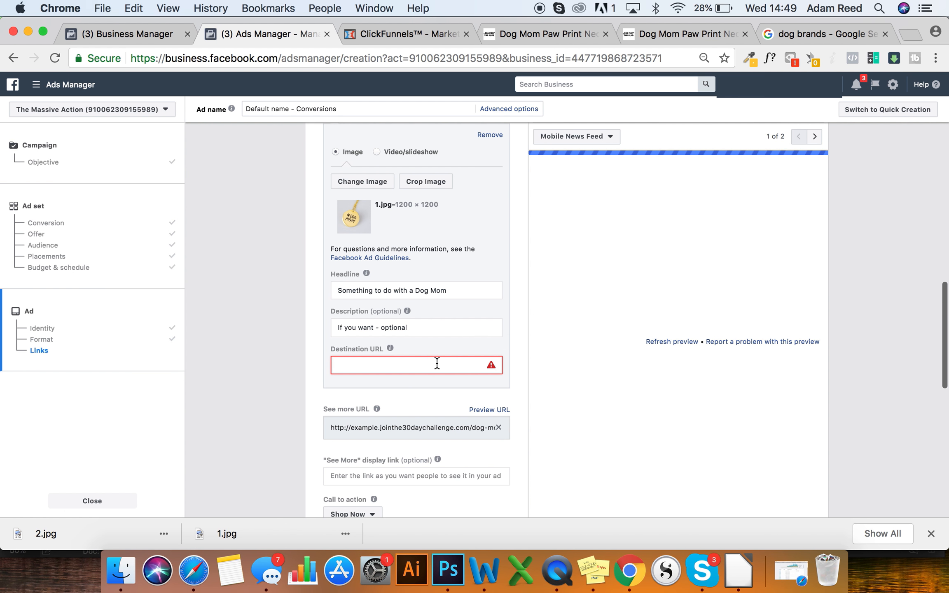
text(http://example.jointhe30daychallenge.com/dog-mom-gold-necklace)
click(470, 236)
scroll(470, 236, up, 2)
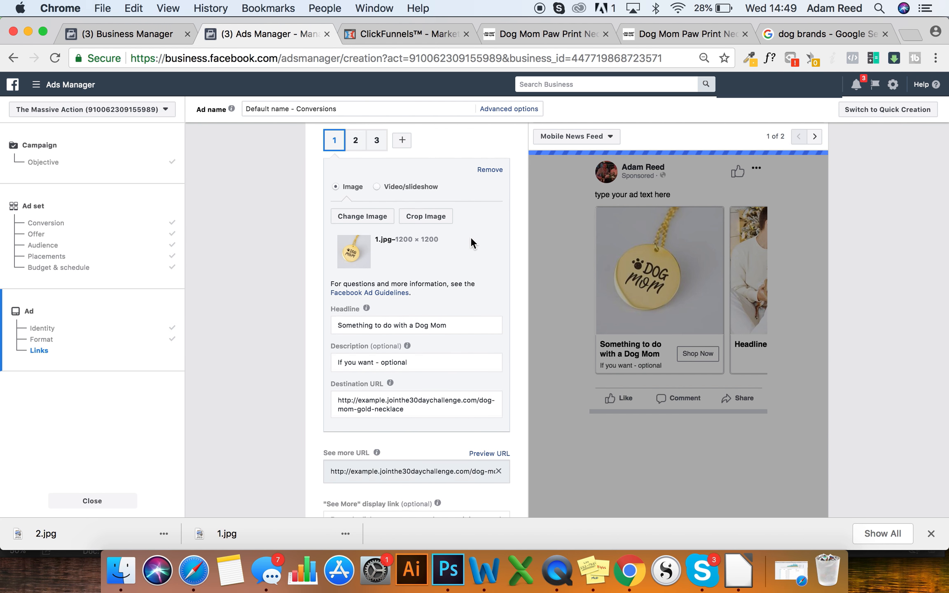
- Review the ad text, Facebook Page, Carousel format and first card's image against the Mobile News Feed preview
scroll(376, 231, up, 6)
click(411, 263)
drag(411, 263, 304, 262)
click(618, 243)
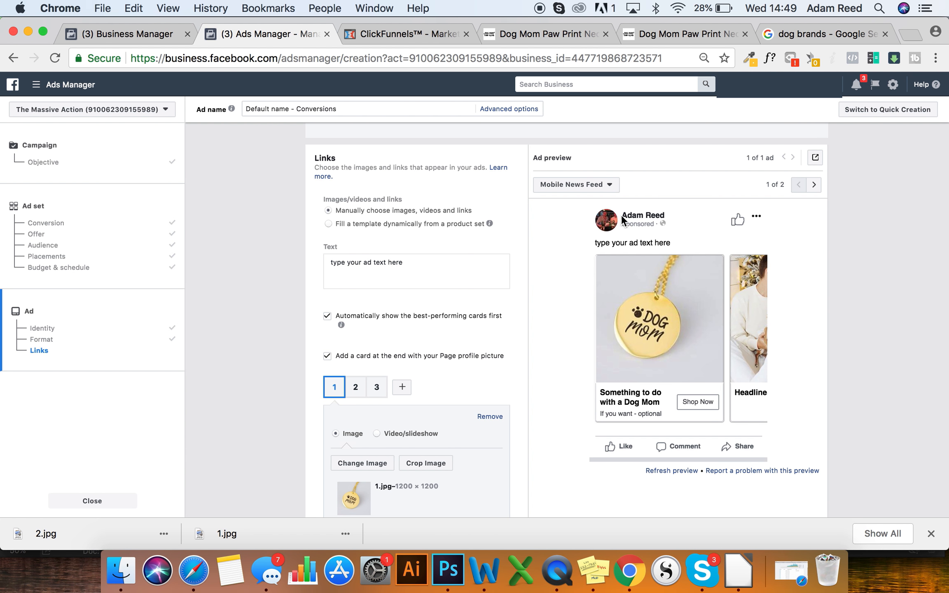
scroll(615, 219, up, 10)
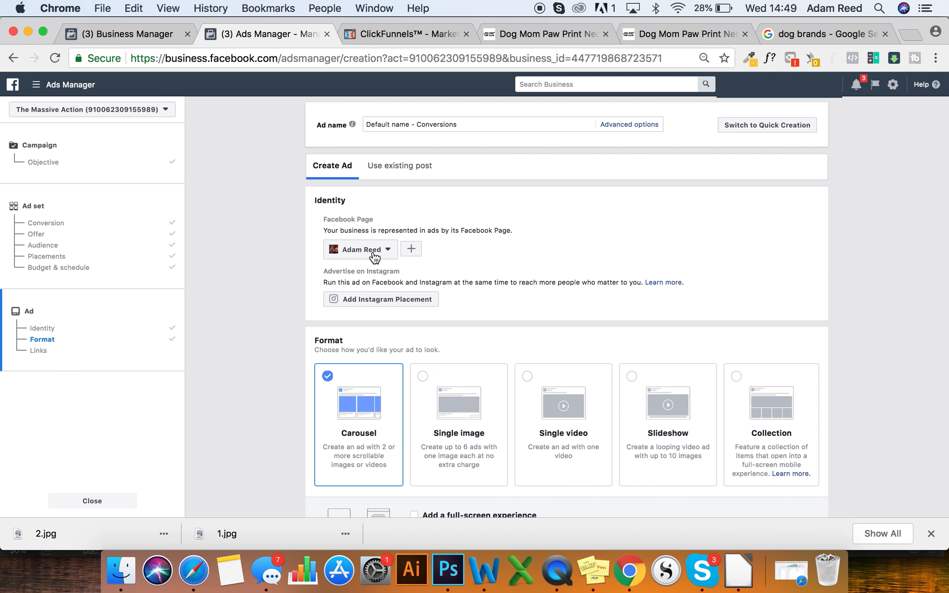
scroll(406, 424, down, 10)
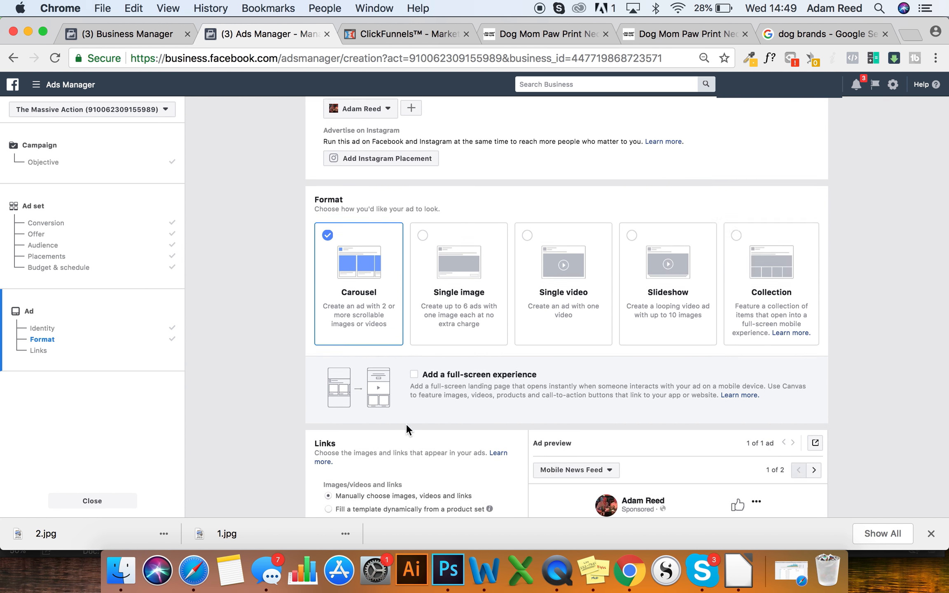
scroll(505, 392, down, 5)
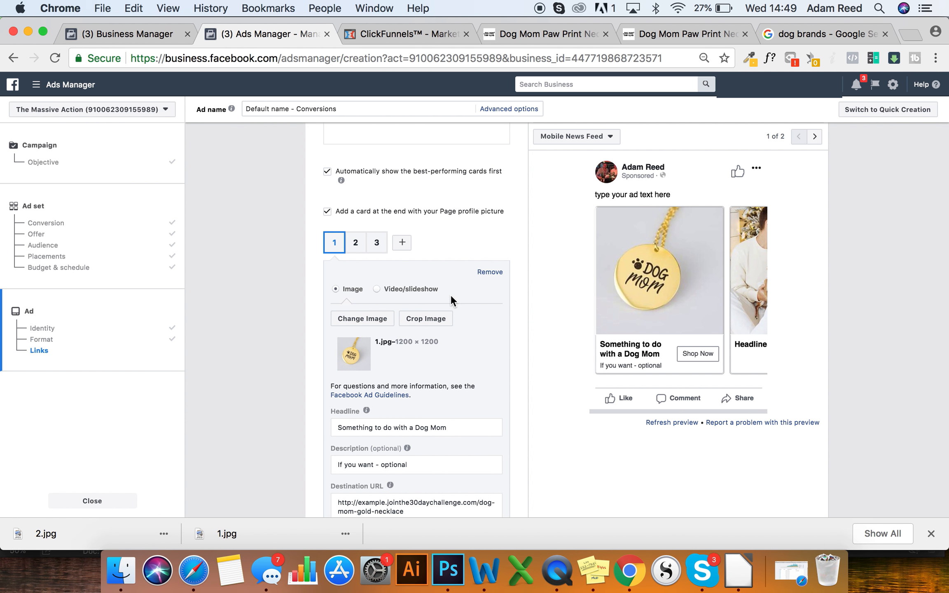
scroll(451, 296, down, 4)
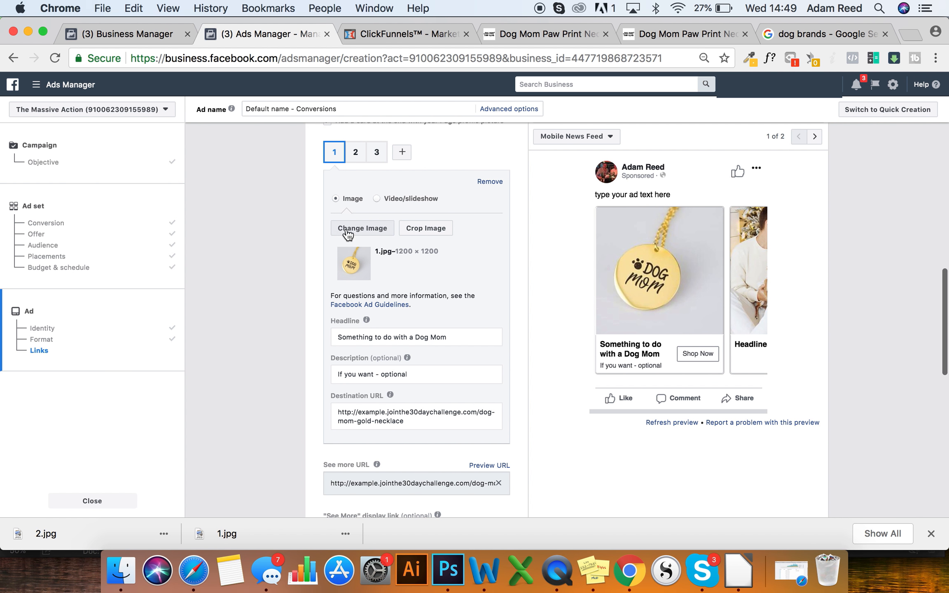
scroll(377, 265, down, 3)
- Replace the first carousel card's description with "Free shipping today"
drag(449, 263, 310, 269)
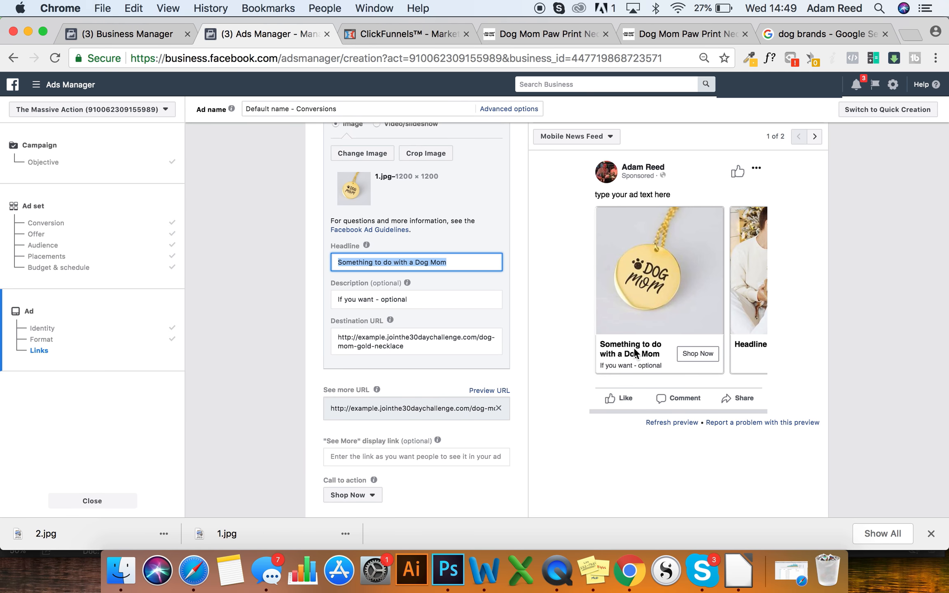
click(424, 344)
drag(411, 299, 339, 299)
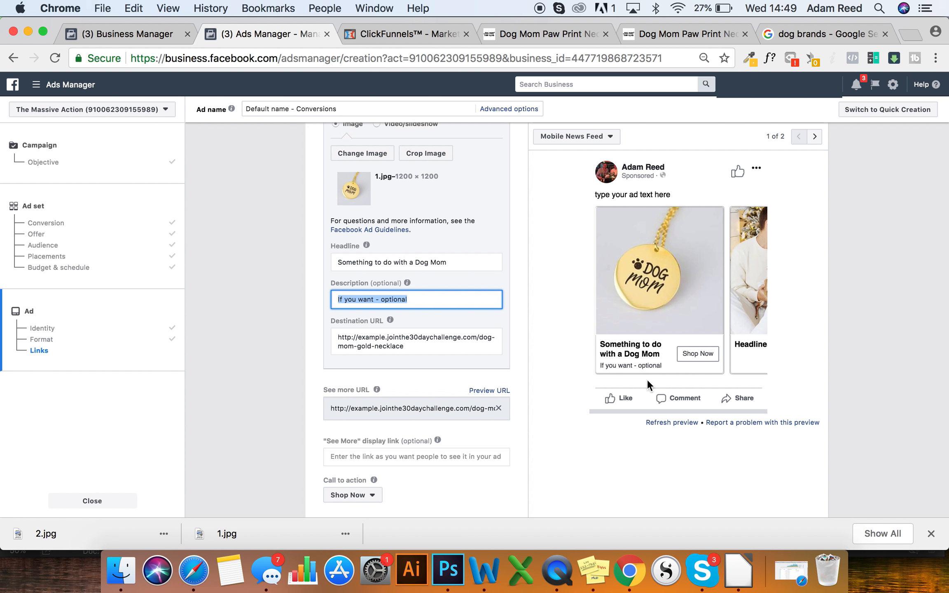
text(Free shipping today)
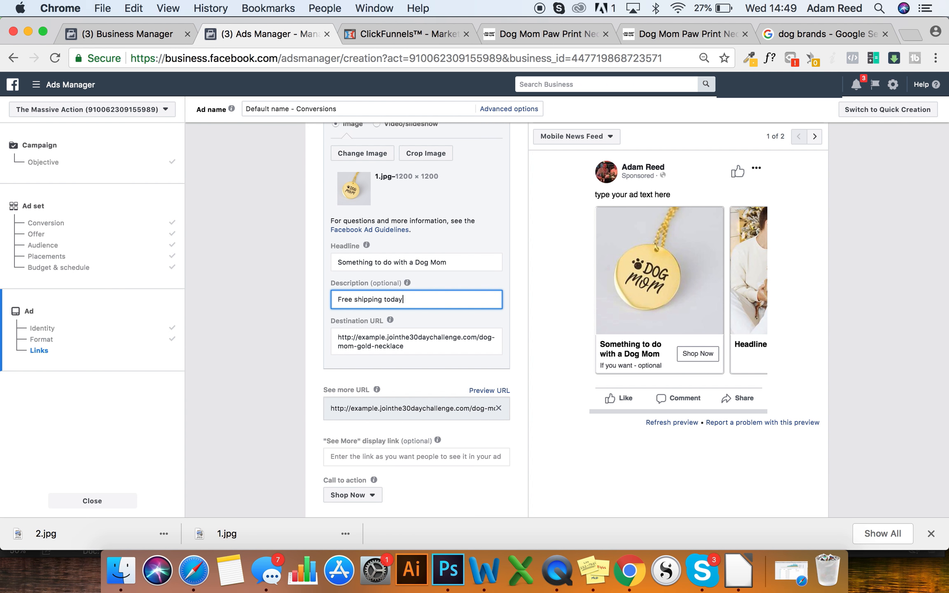
click(421, 349)
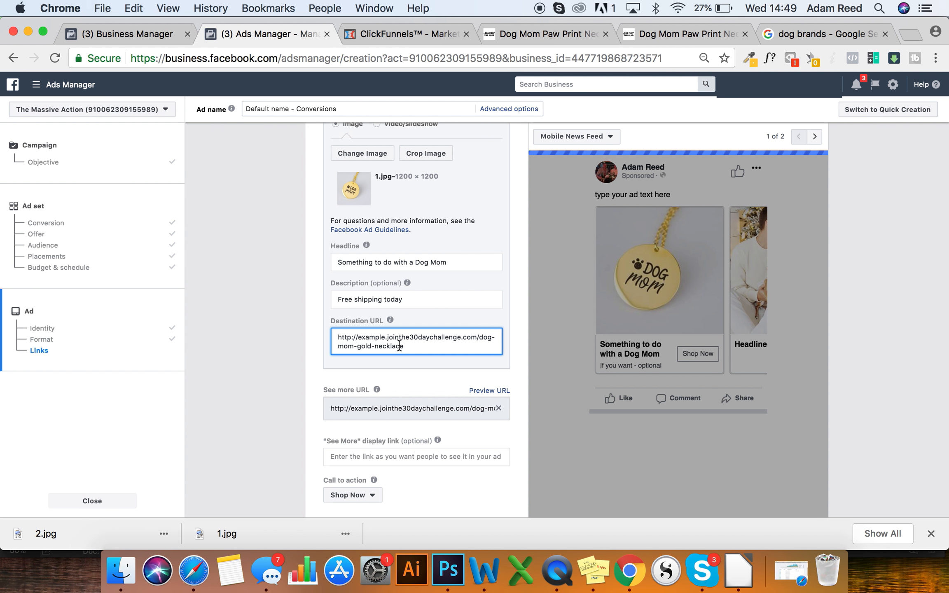
- Switch to ClickFunnels to check the Product Page's URL, view the live necklace page and close its duplicate browser tab
click(428, 37)
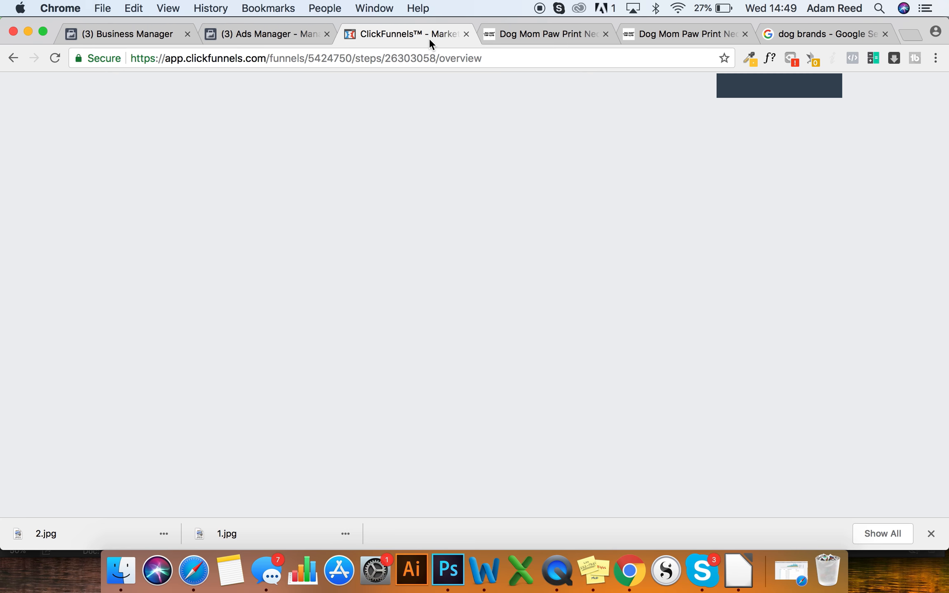
scroll(127, 153, up, 2)
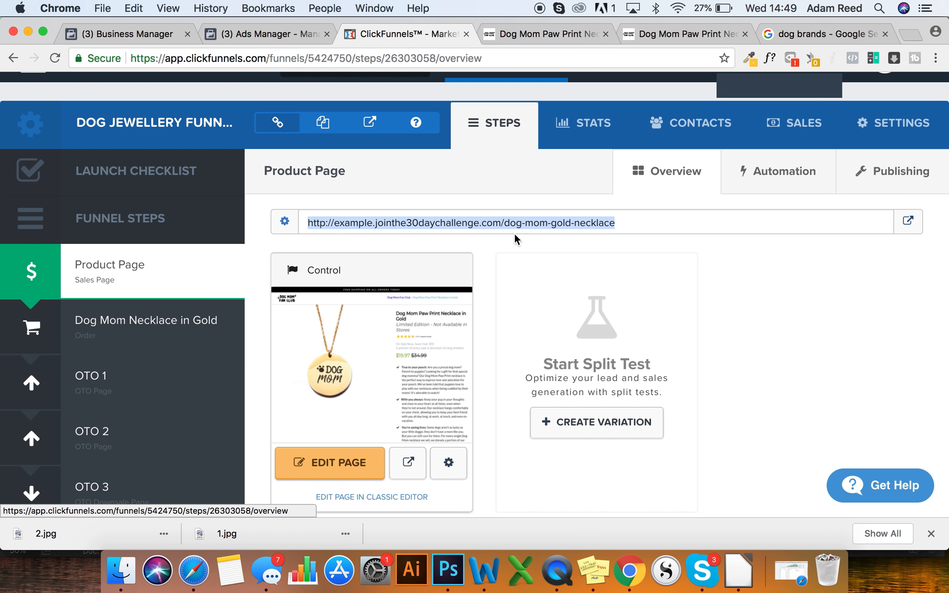
click(914, 227)
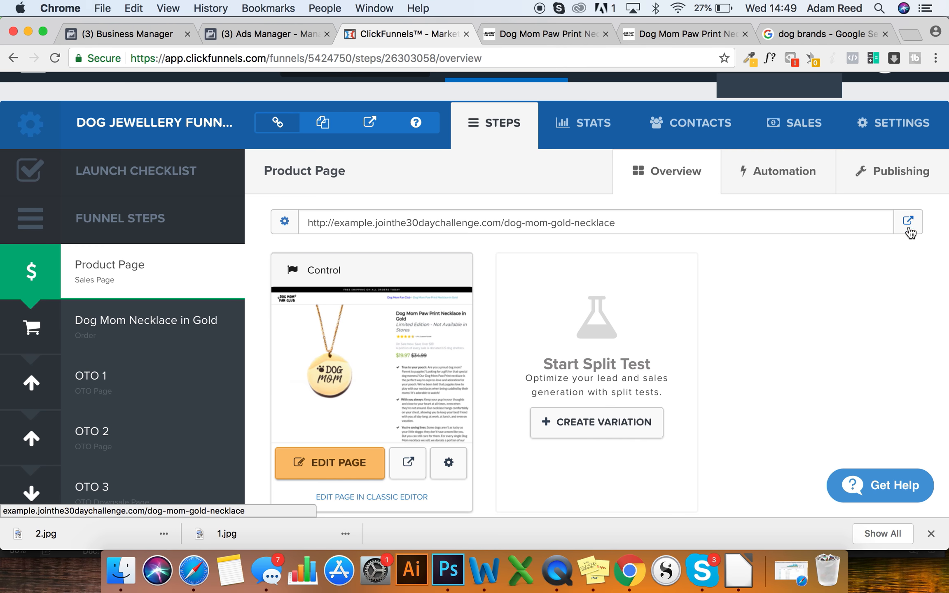
click(545, 35)
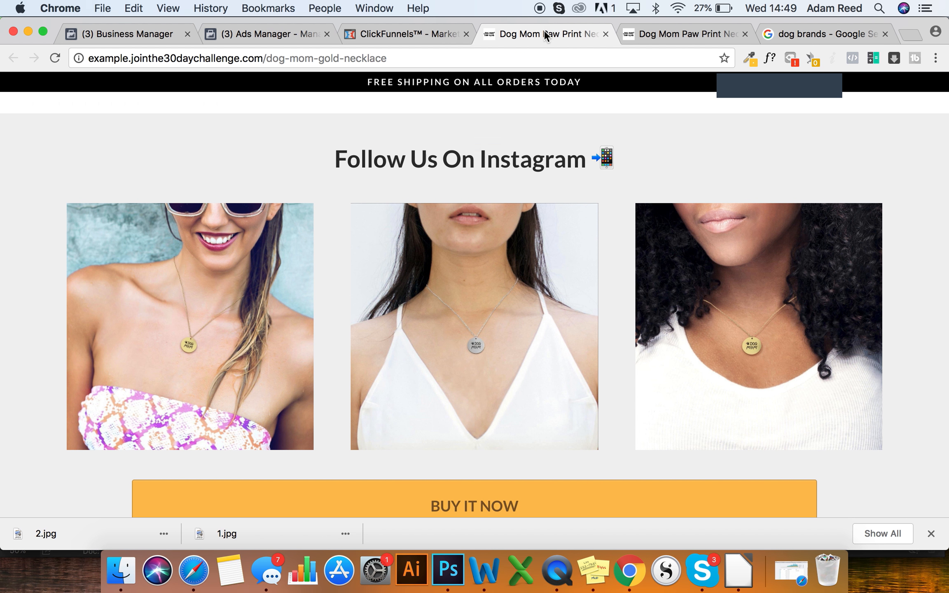
click(606, 34)
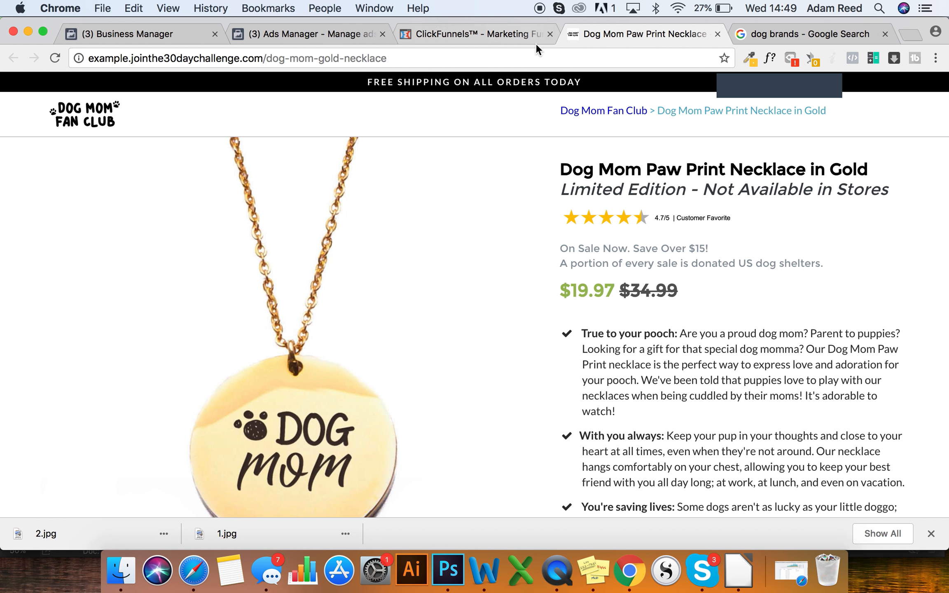
- Switch to ClickFunnels, select the Product Page's URL and return to the carousel ad in Ads Manager
click(492, 34)
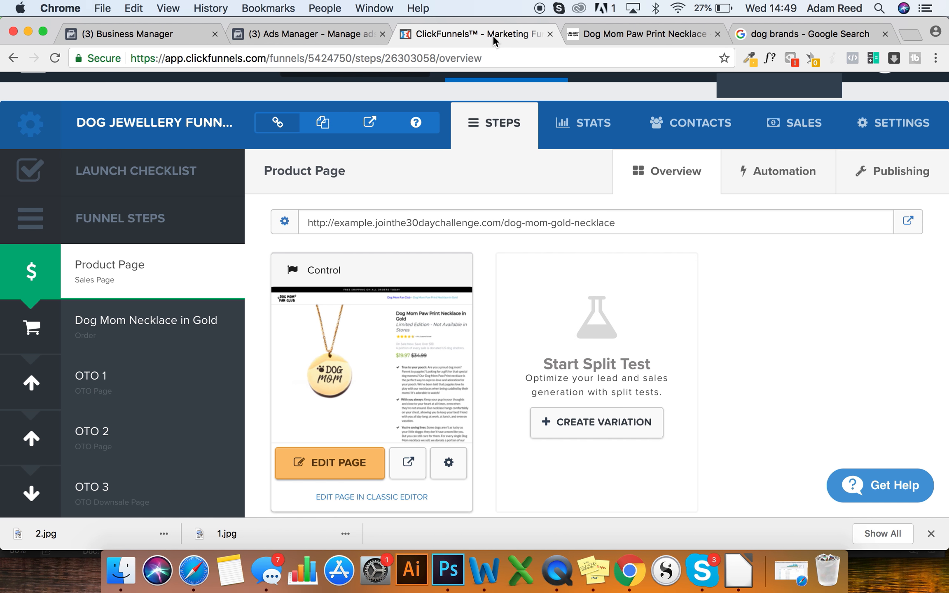
click(624, 230)
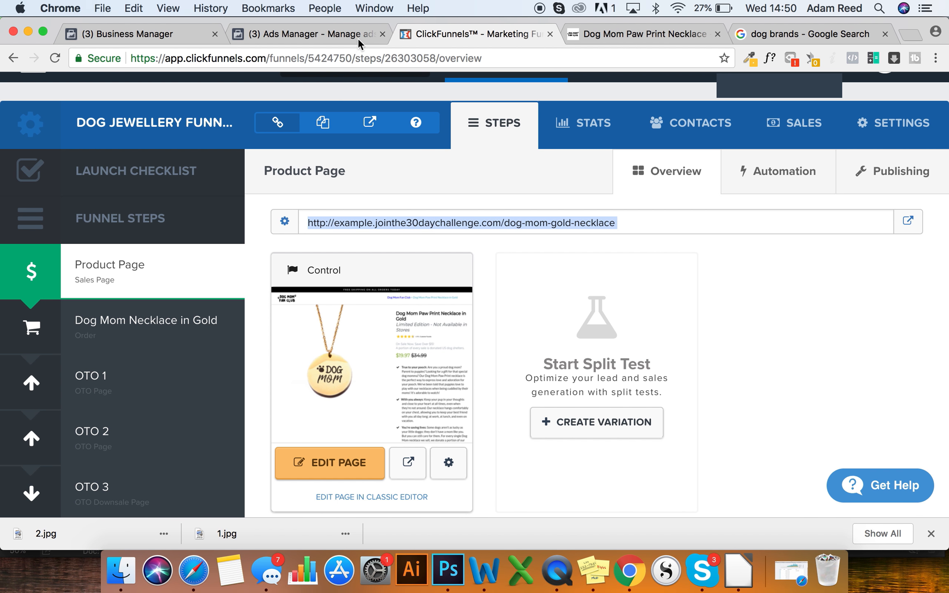
click(327, 32)
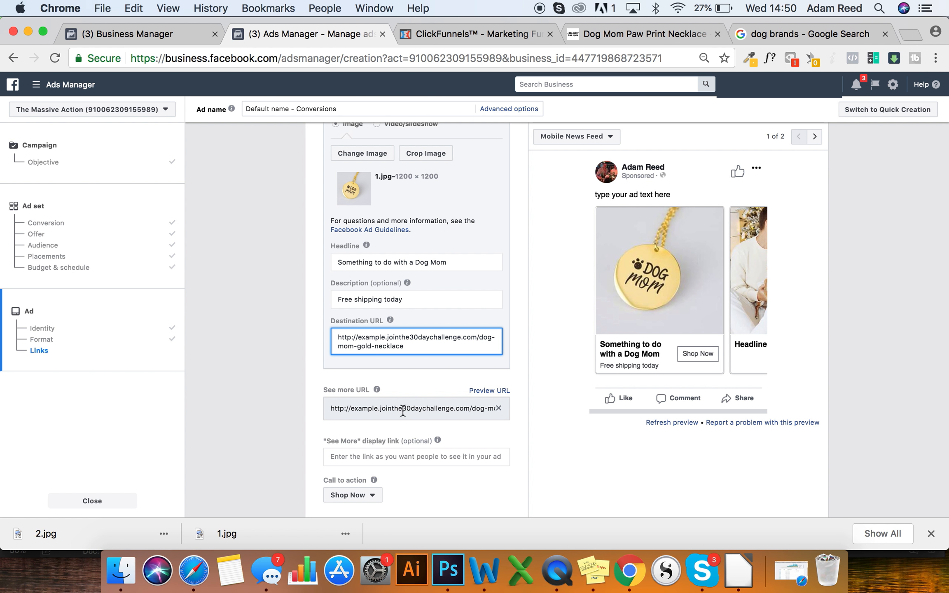
scroll(421, 364, up, 3)
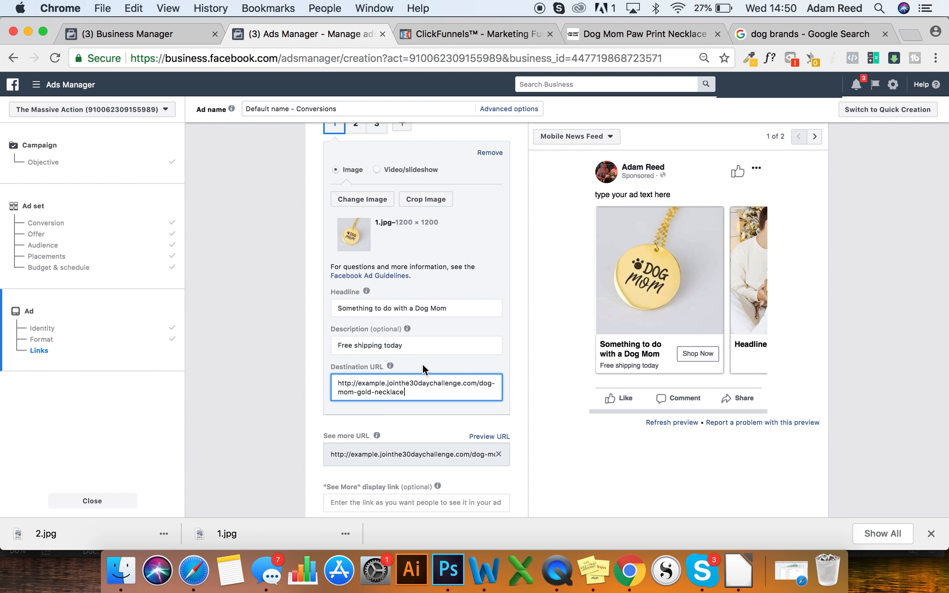
- Check the second carousel card's destination URL and compare its settings with those of the first card
click(354, 140)
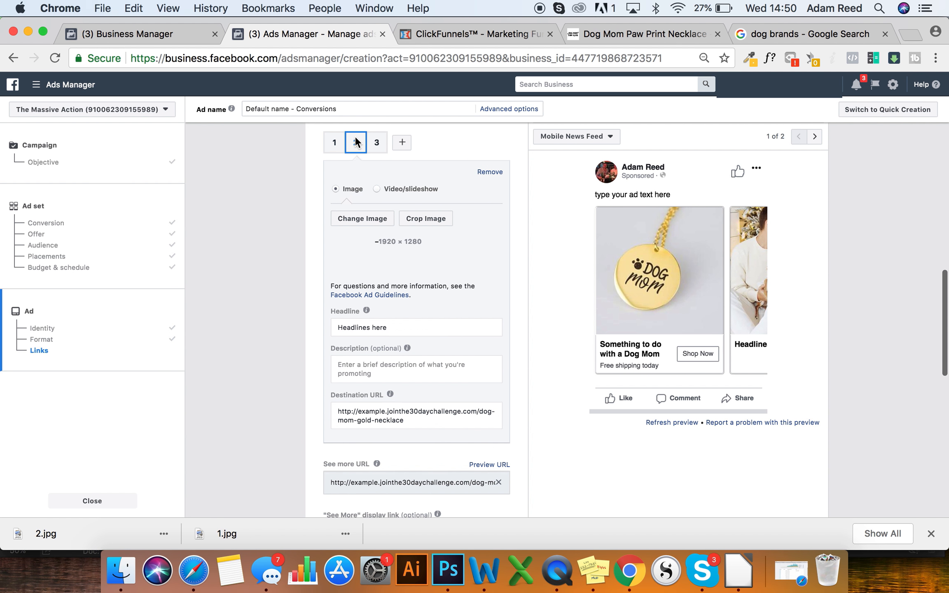
drag(408, 420, 250, 388)
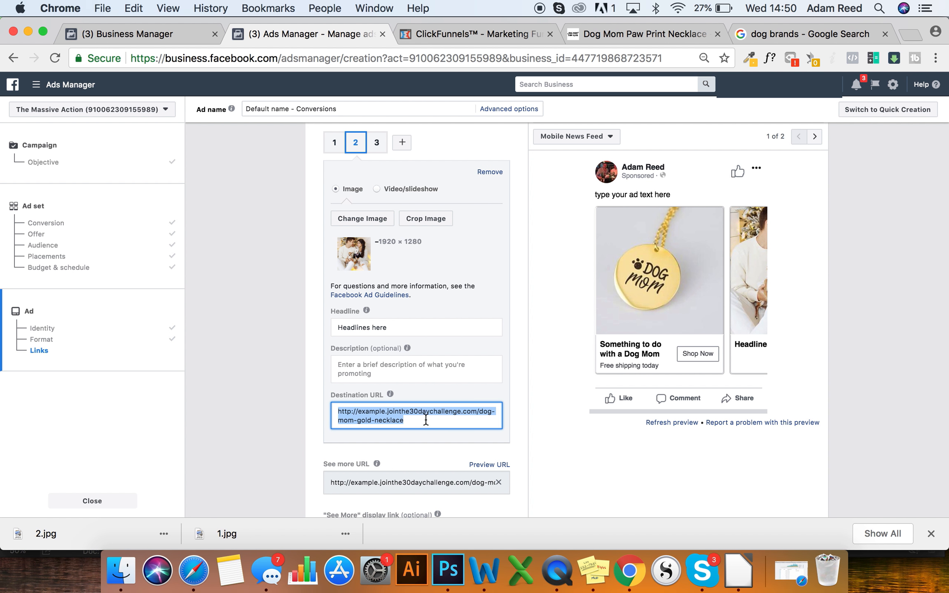
click(411, 417)
scroll(399, 212, up, 1)
scroll(399, 212, up, 2)
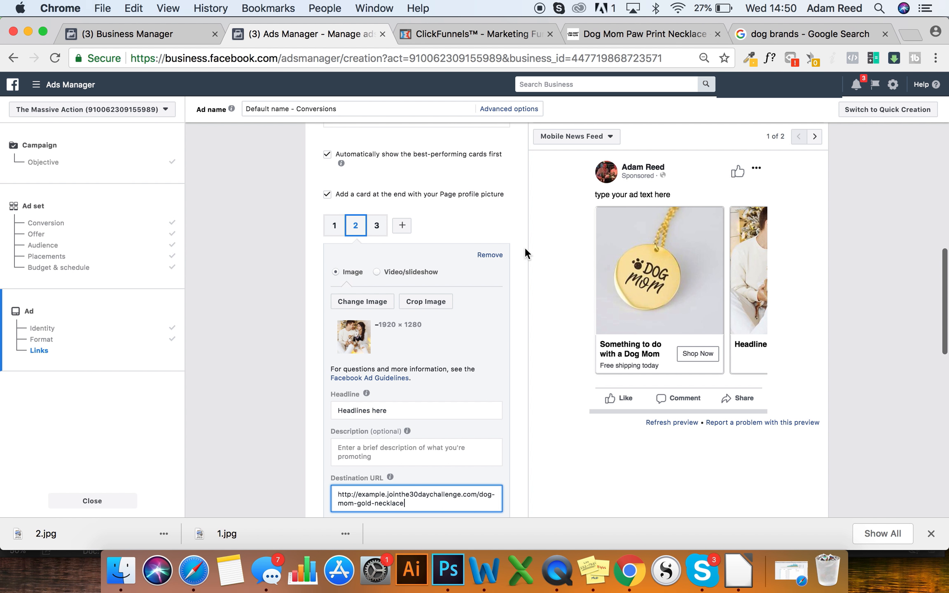
scroll(391, 261, down, 2)
click(334, 180)
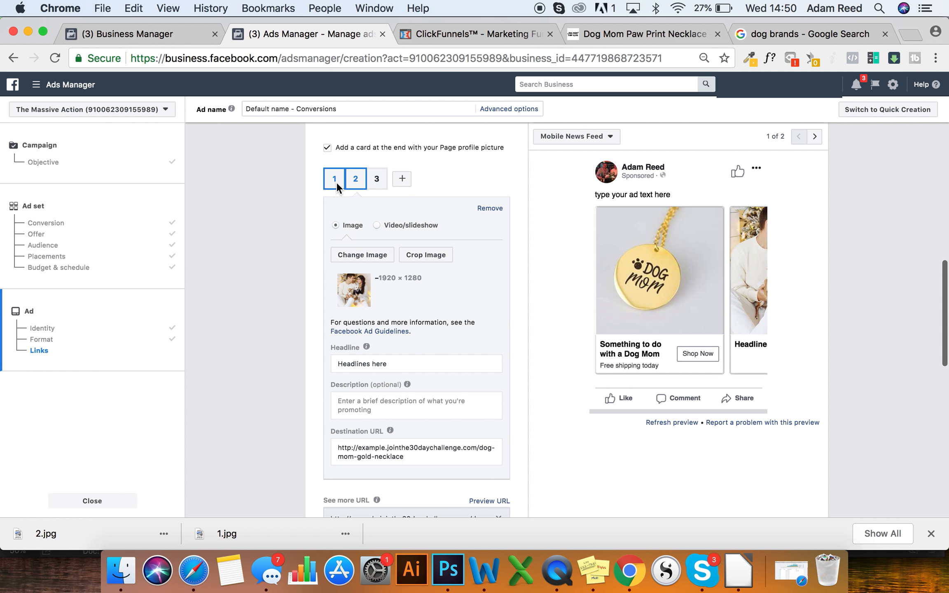
click(356, 179)
click(334, 178)
- Review the remaining link, call-to-action and conversion tracking settings, submit the ad and continue to the campaigns list
scroll(436, 292, down, 5)
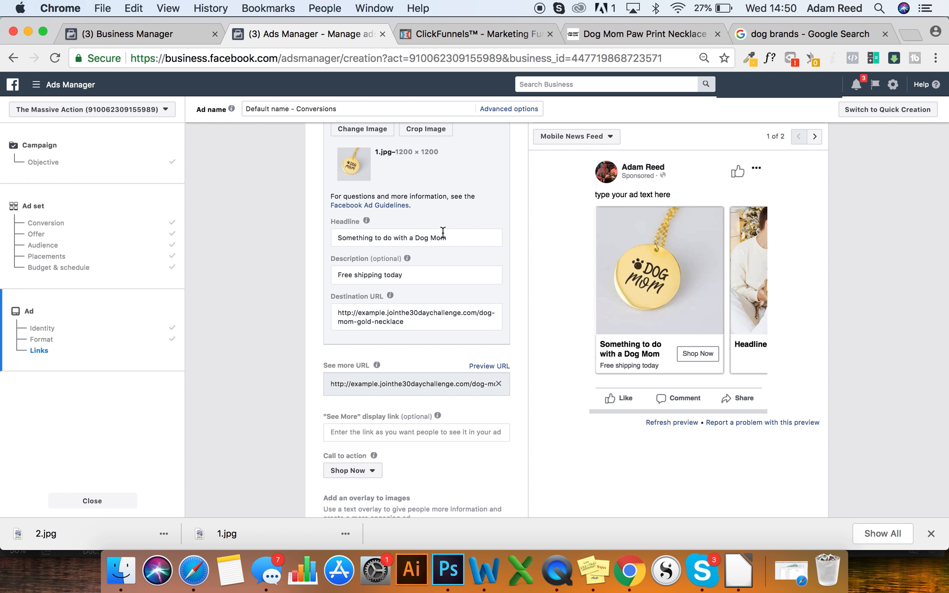
scroll(439, 260, down, 3)
scroll(440, 308, down, 5)
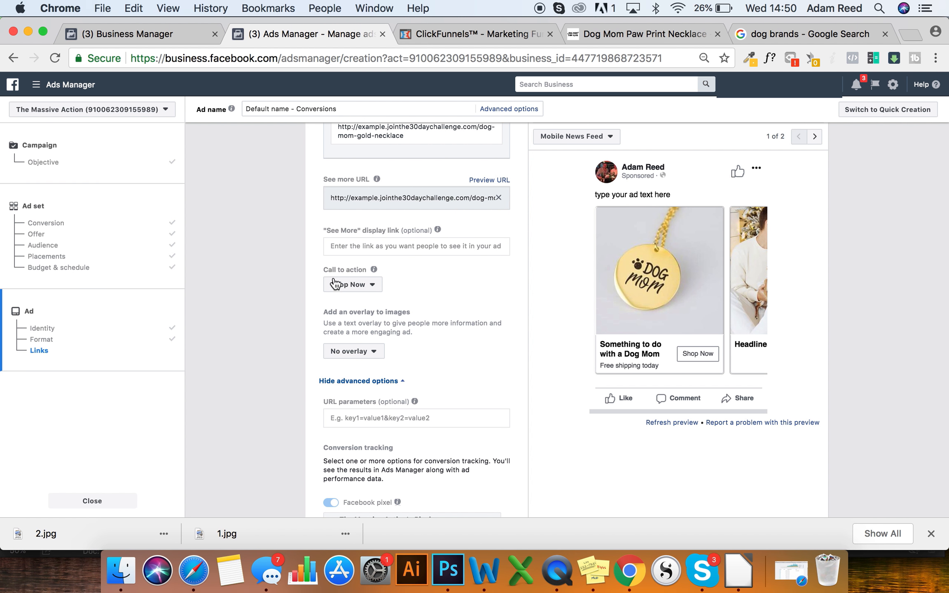
scroll(412, 322, down, 5)
scroll(421, 332, down, 4)
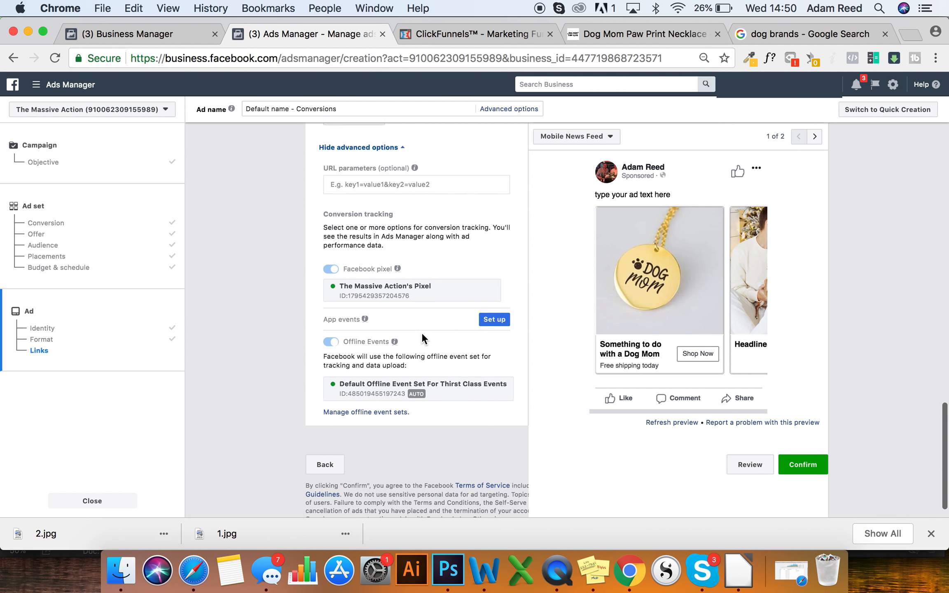
click(803, 463)
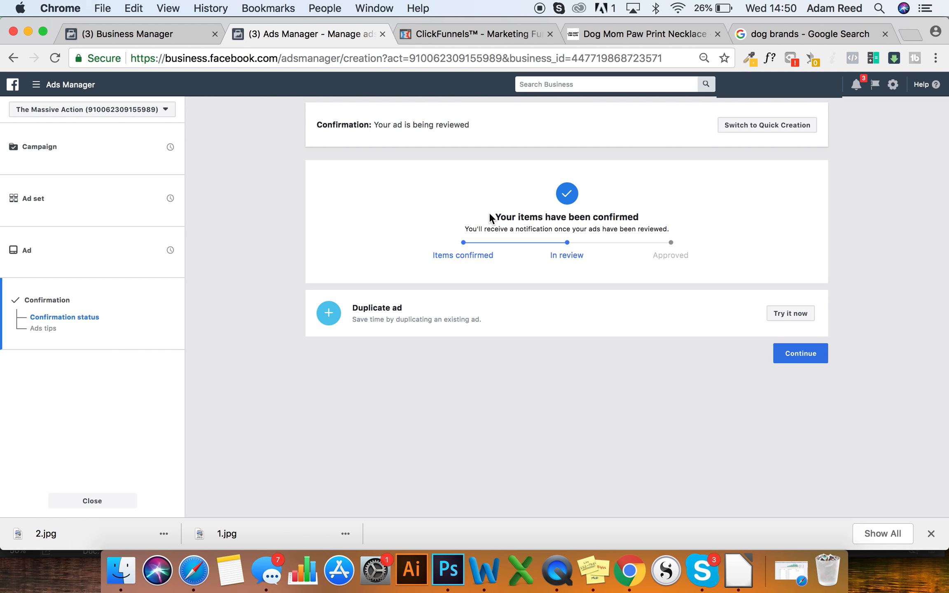
click(801, 358)
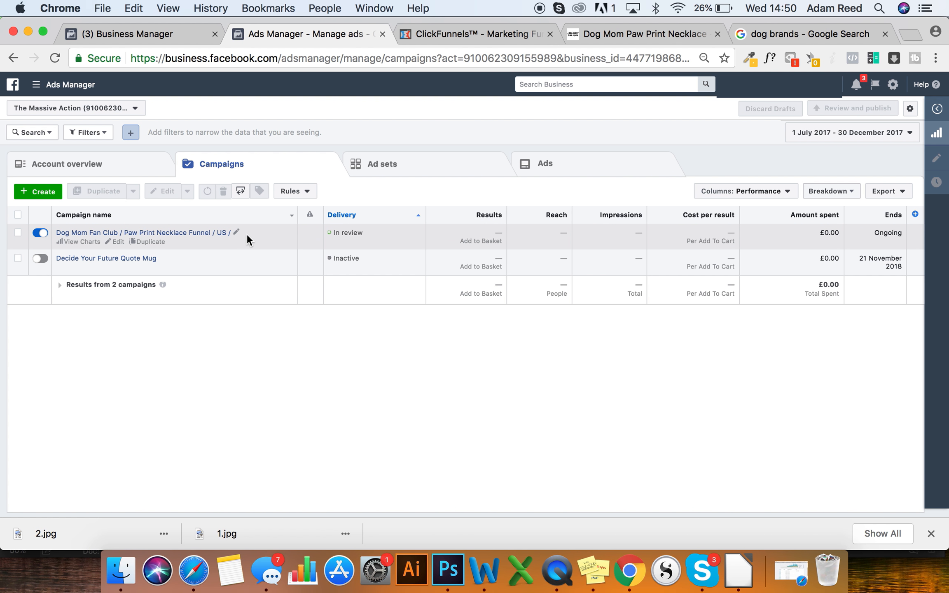
- Look through the Dog Mom Fan Club campaign's name editor, campaign settings, change history and charts, leaving everything as it is
click(237, 234)
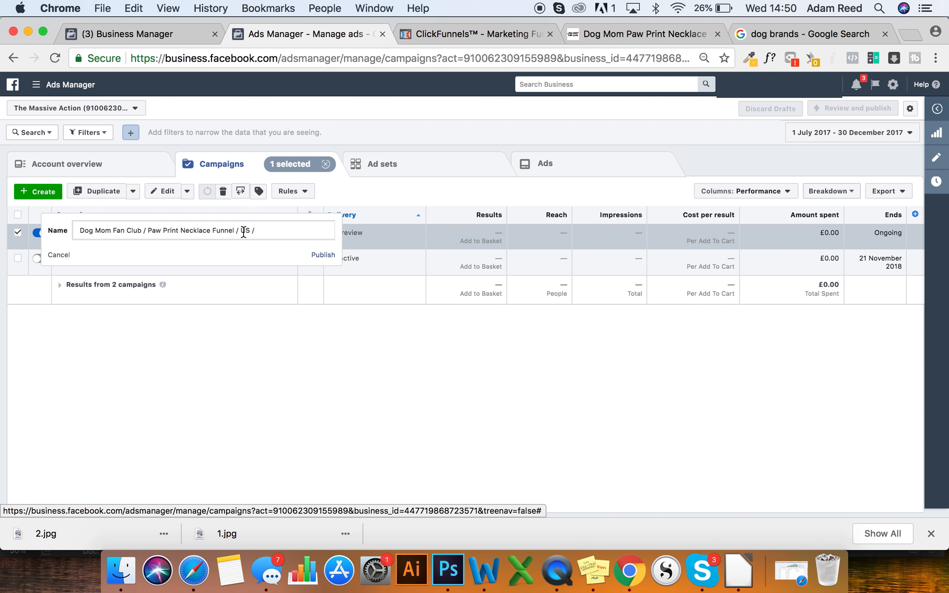
click(59, 255)
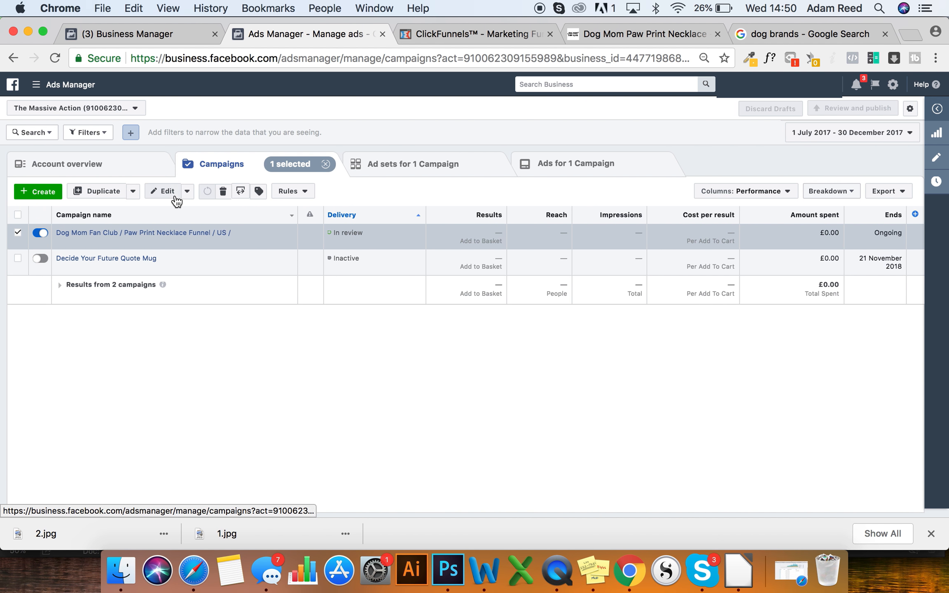
click(179, 194)
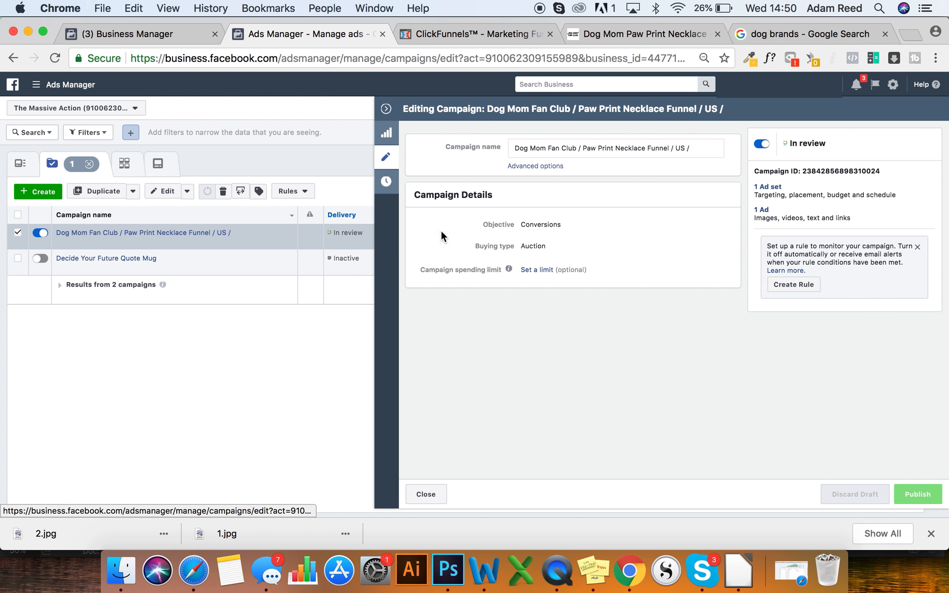
click(387, 182)
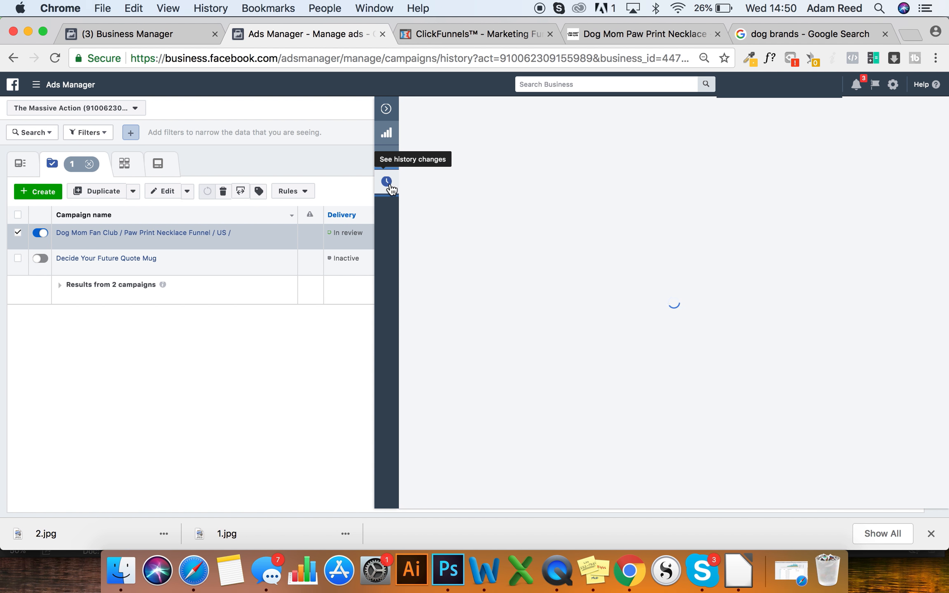
click(386, 133)
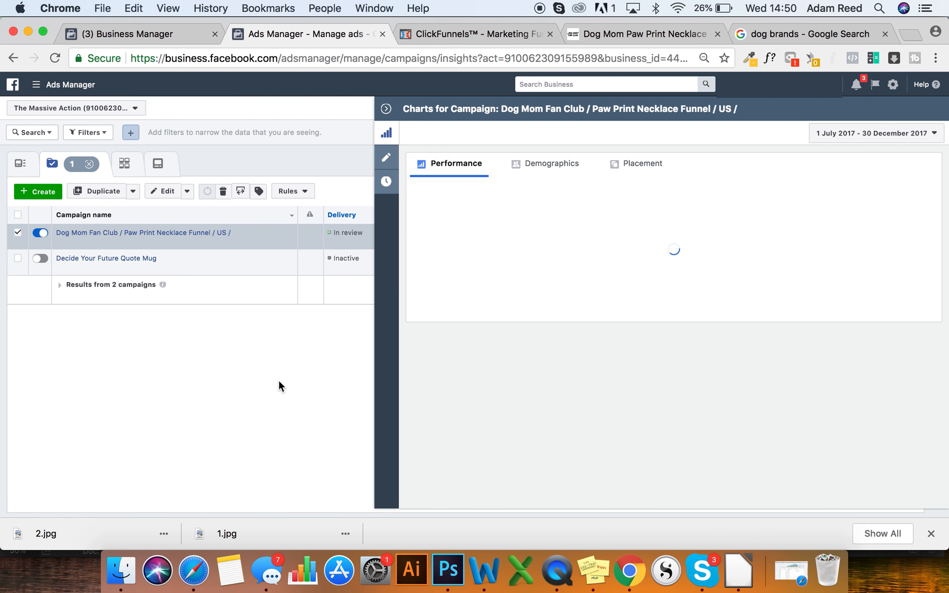
click(386, 109)
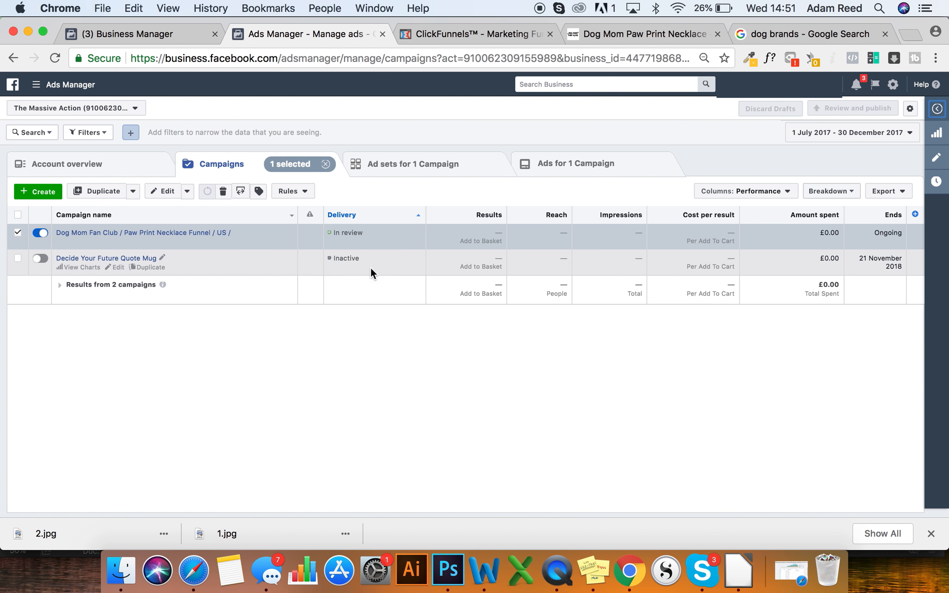
- Open column customisation for the campaigns table and show the Website conversion metrics
click(770, 192)
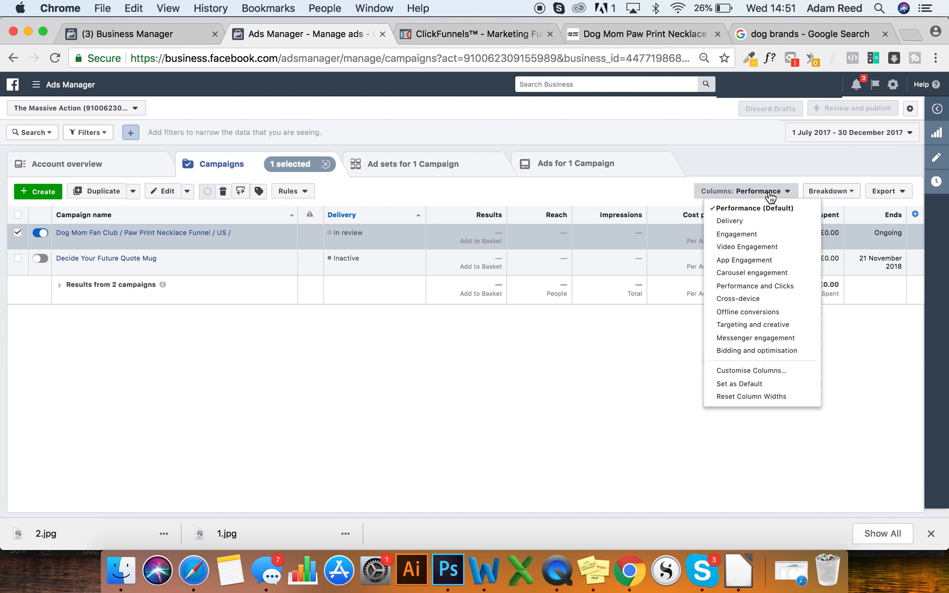
click(756, 370)
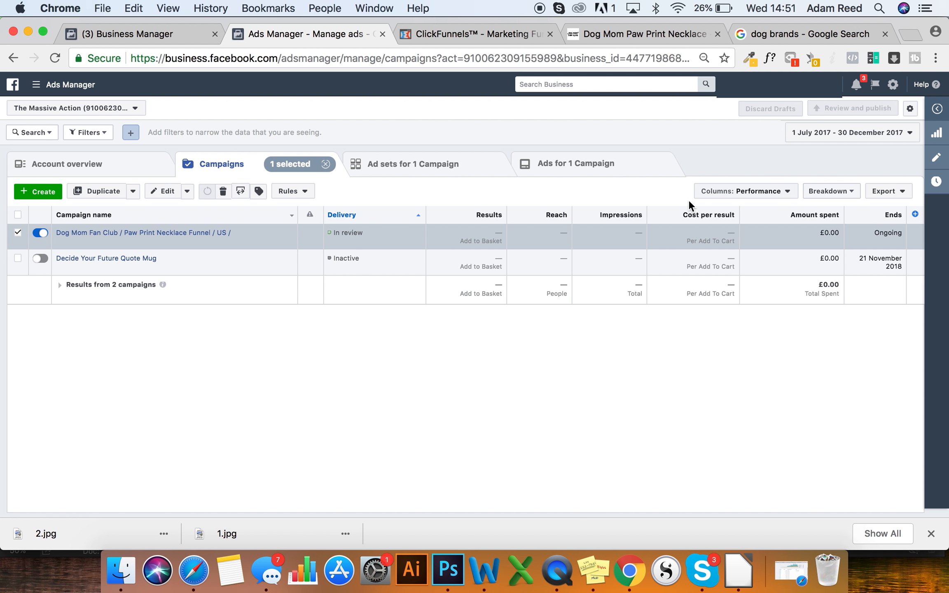
click(931, 534)
click(783, 193)
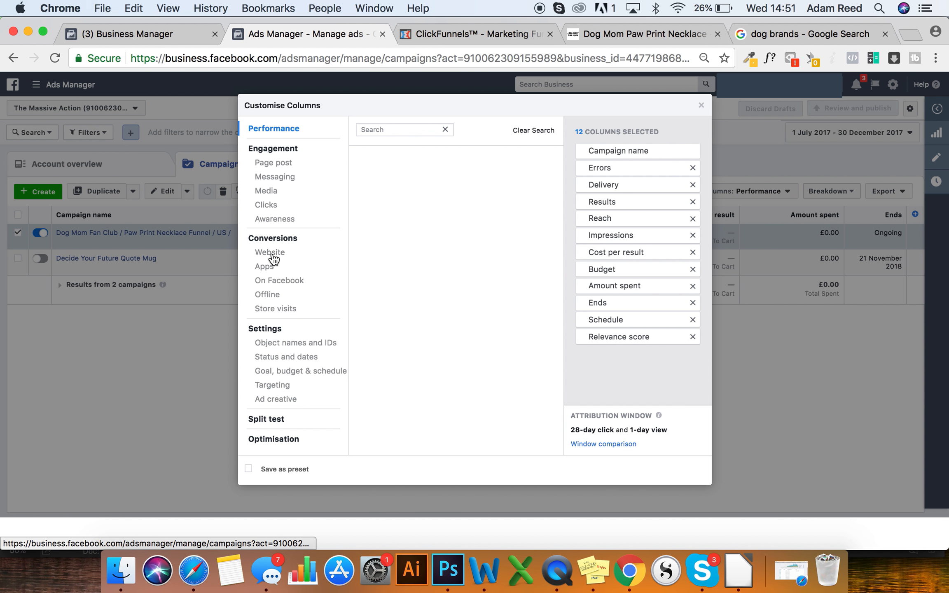
click(273, 253)
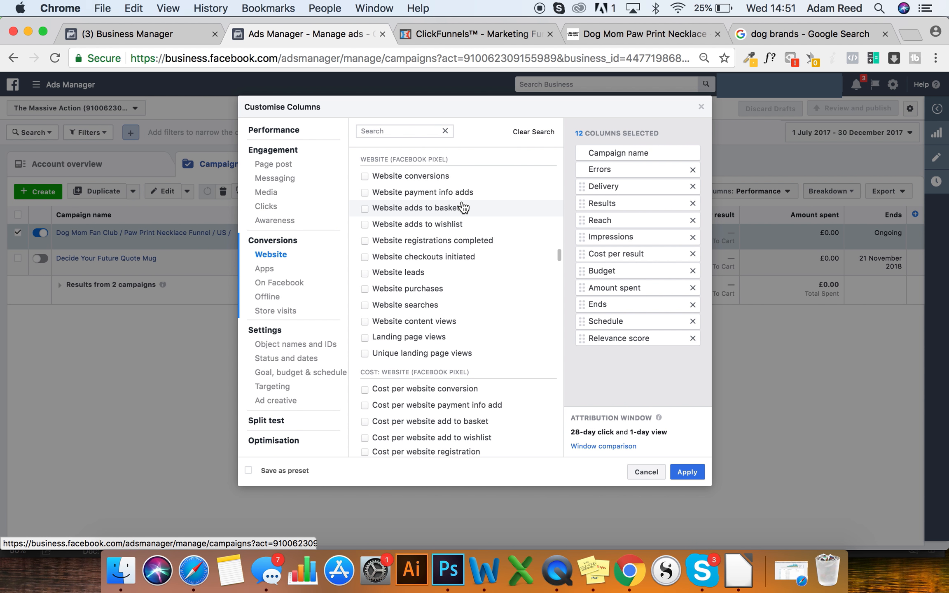
mouse_move(398, 183)
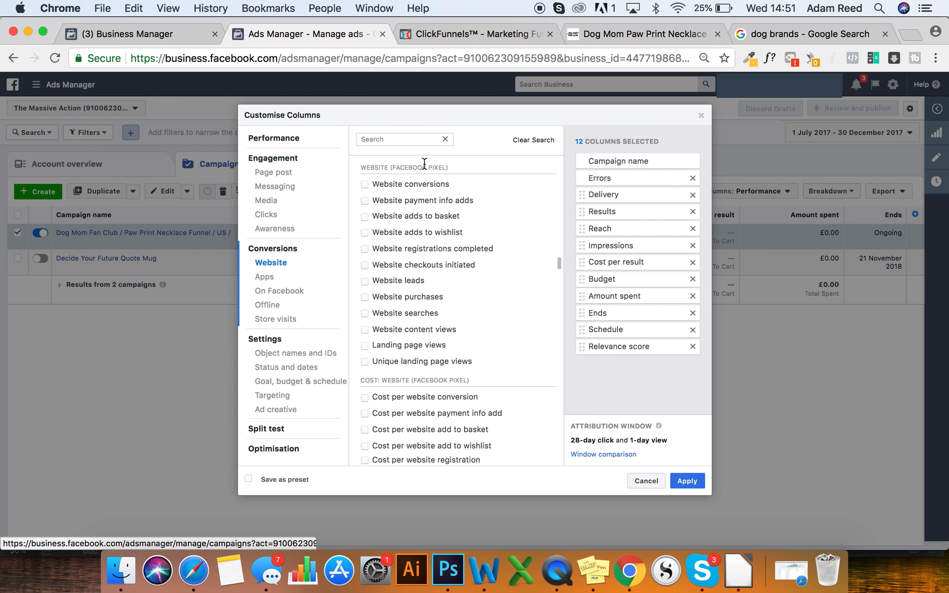
click(365, 183)
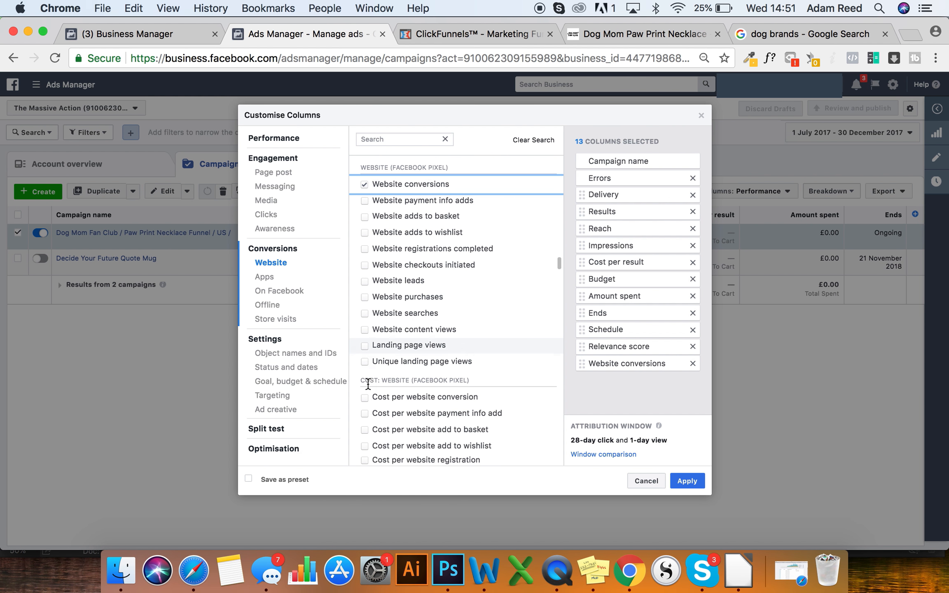
click(365, 398)
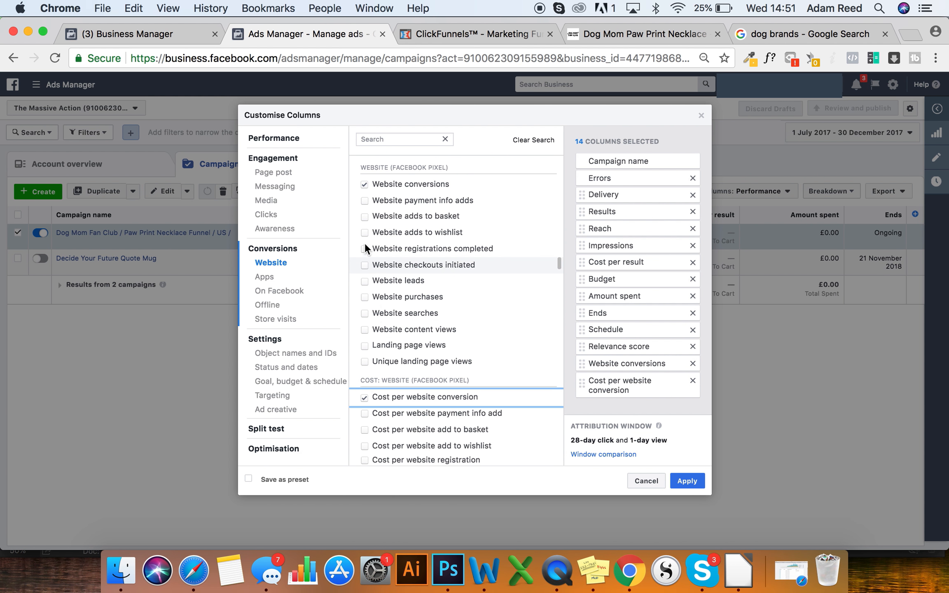
click(364, 184)
click(364, 397)
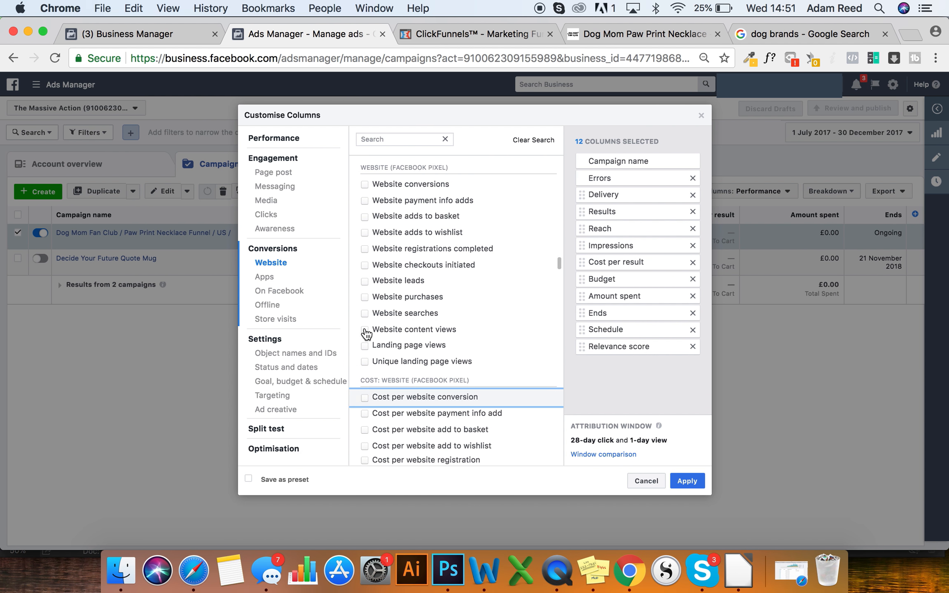
- Add the Website purchases, Website adds to basket and Website content views columns
click(365, 297)
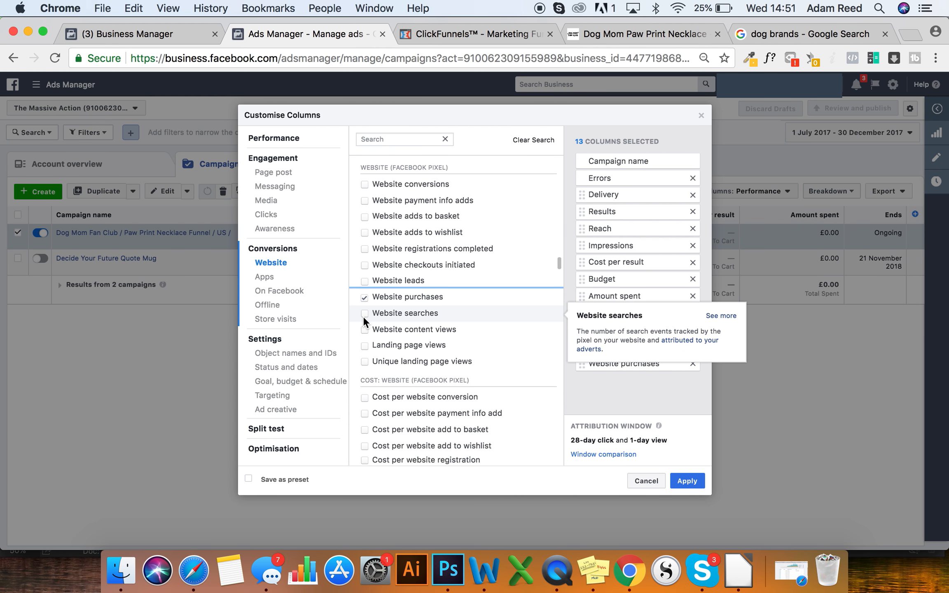
scroll(363, 316, down, 2)
scroll(365, 224, up, 2)
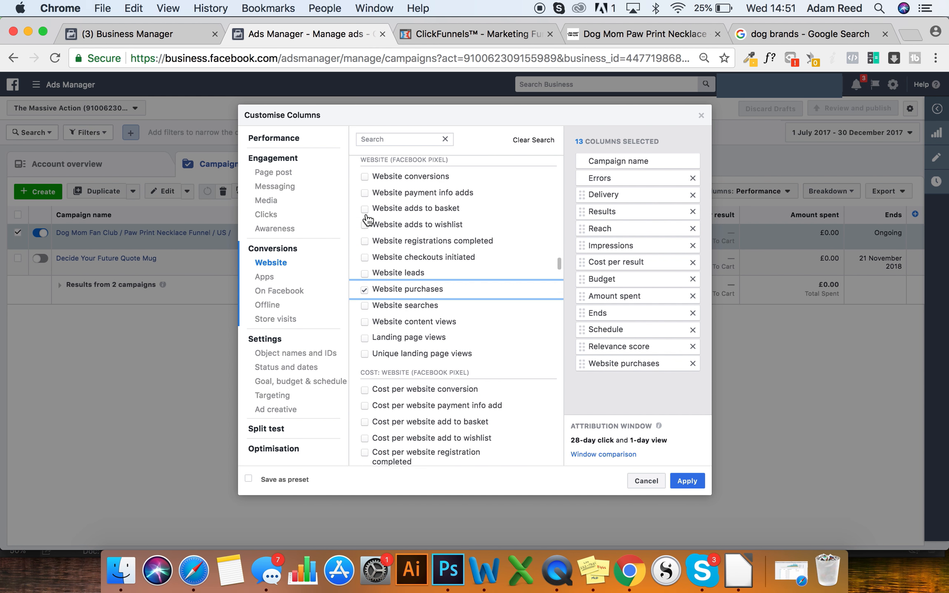
click(362, 208)
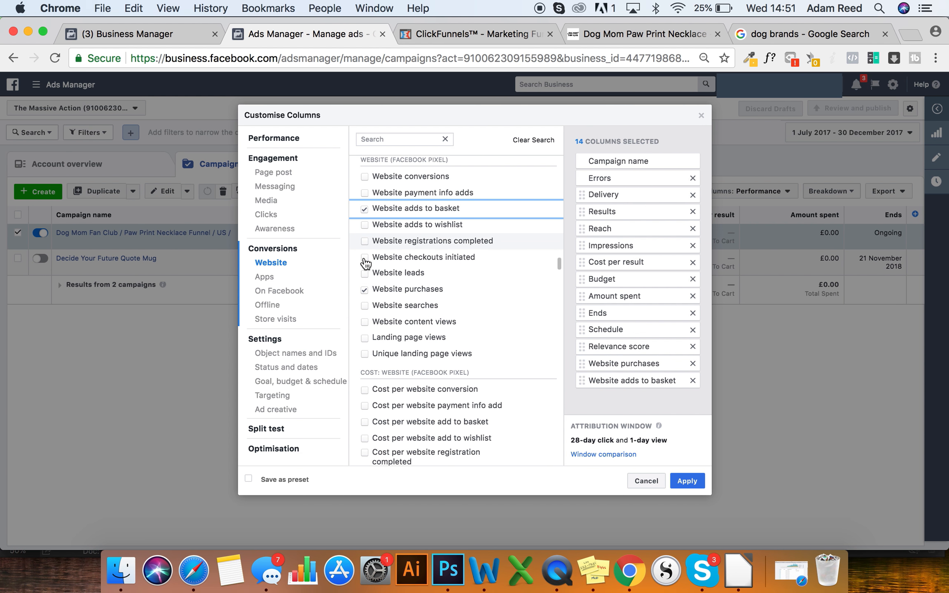
click(365, 321)
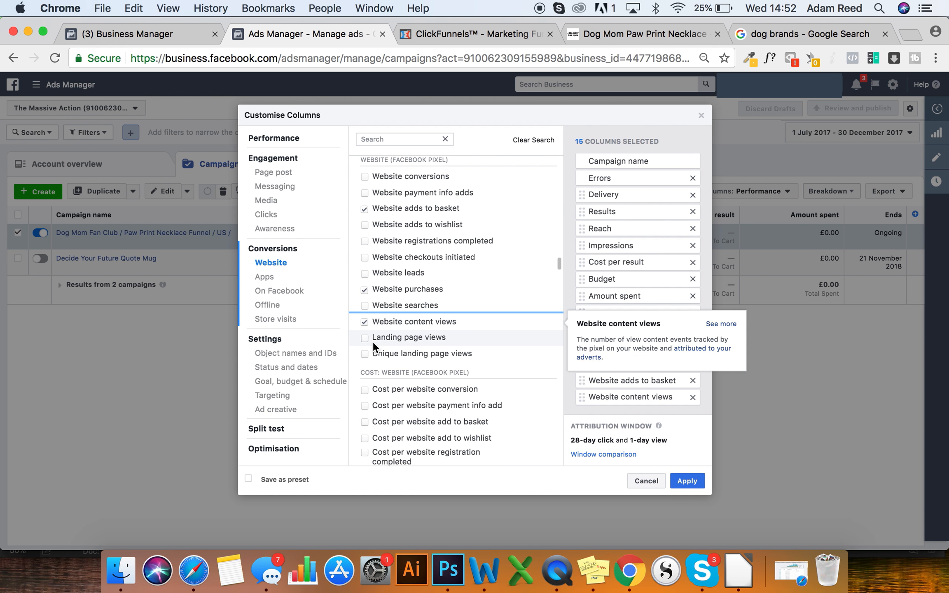
- Add the cost columns for website purchase, website content views and website add to basket, plus Website purchase ROAS
scroll(373, 341, down, 8)
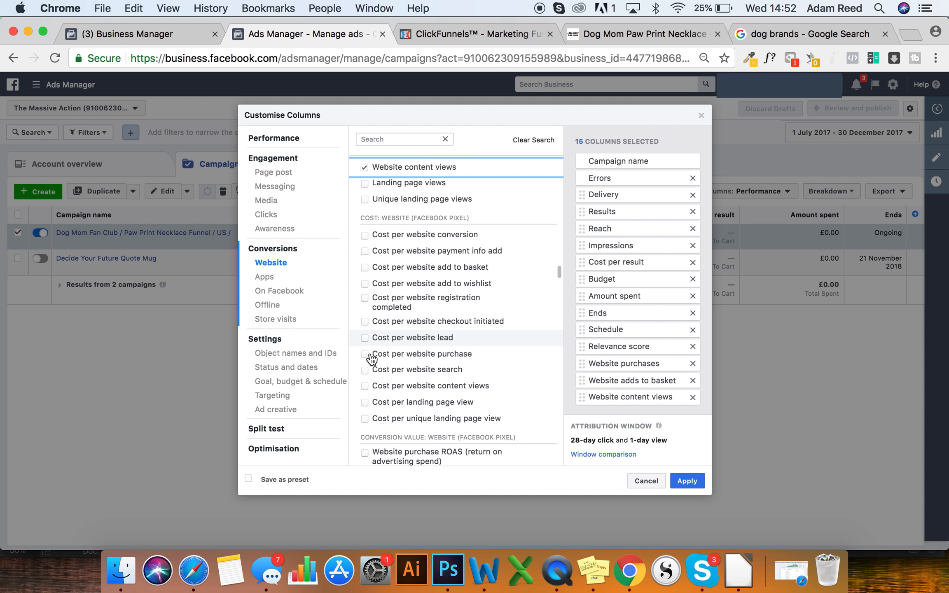
click(365, 354)
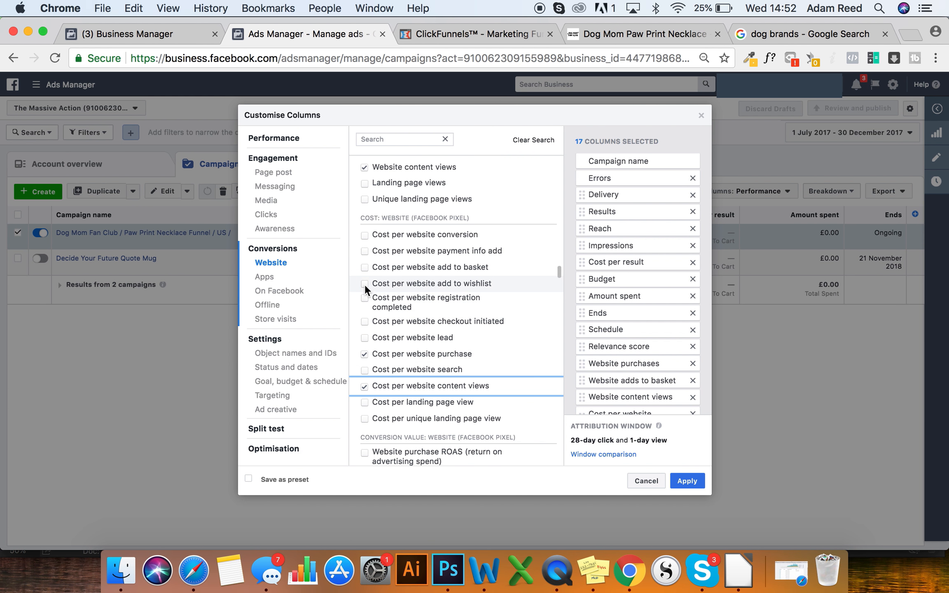
click(364, 266)
scroll(431, 352, down, 10)
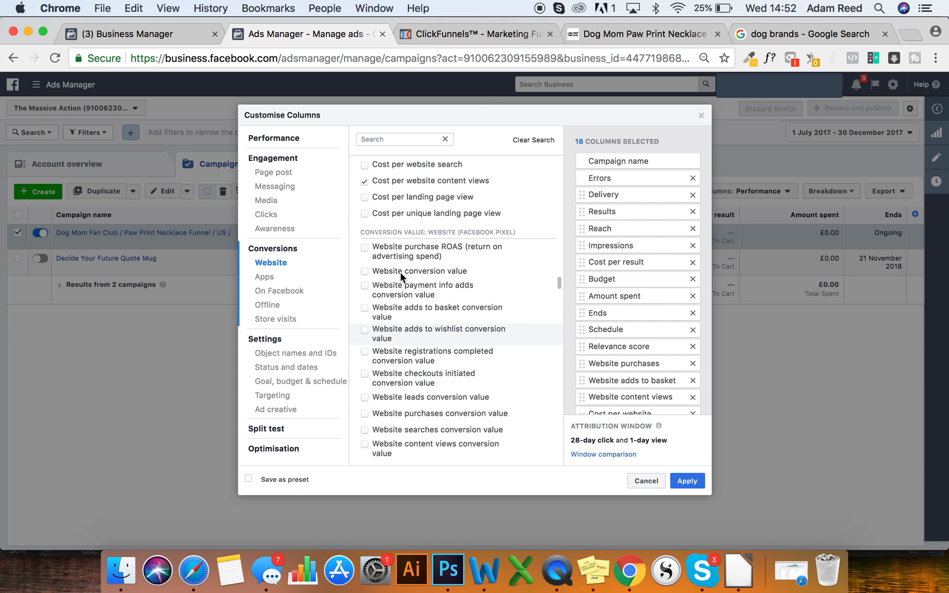
click(365, 247)
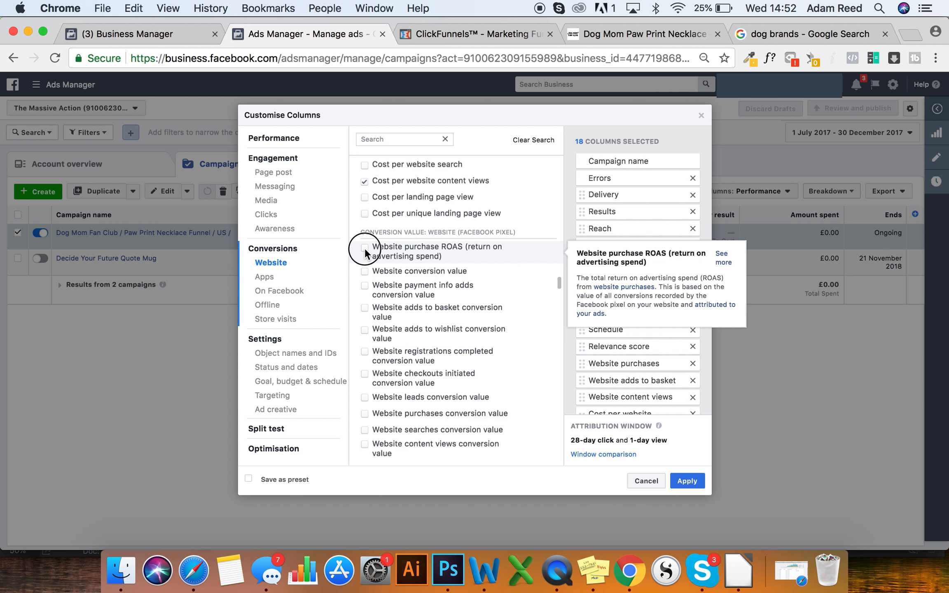
- Add the Website conversion value column and remove Errors, Delivery, Results, Reach, Impressions and Cost per result from the selected columns
click(365, 271)
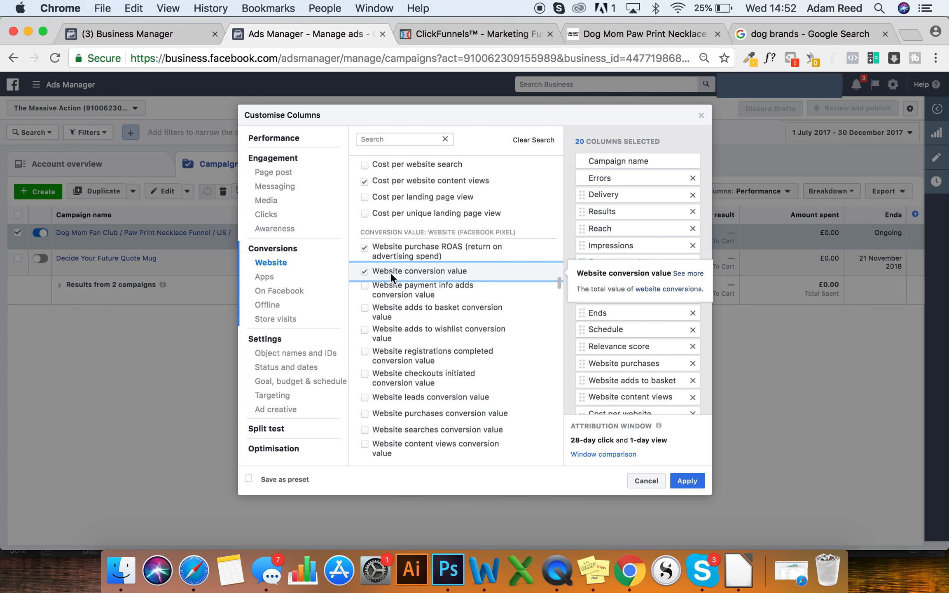
scroll(401, 284, down, 1)
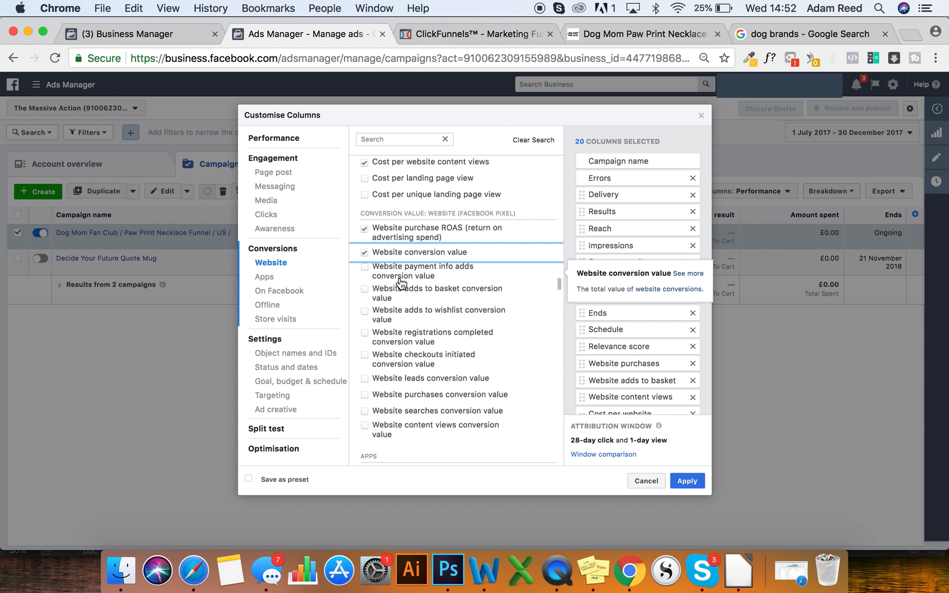
click(694, 178)
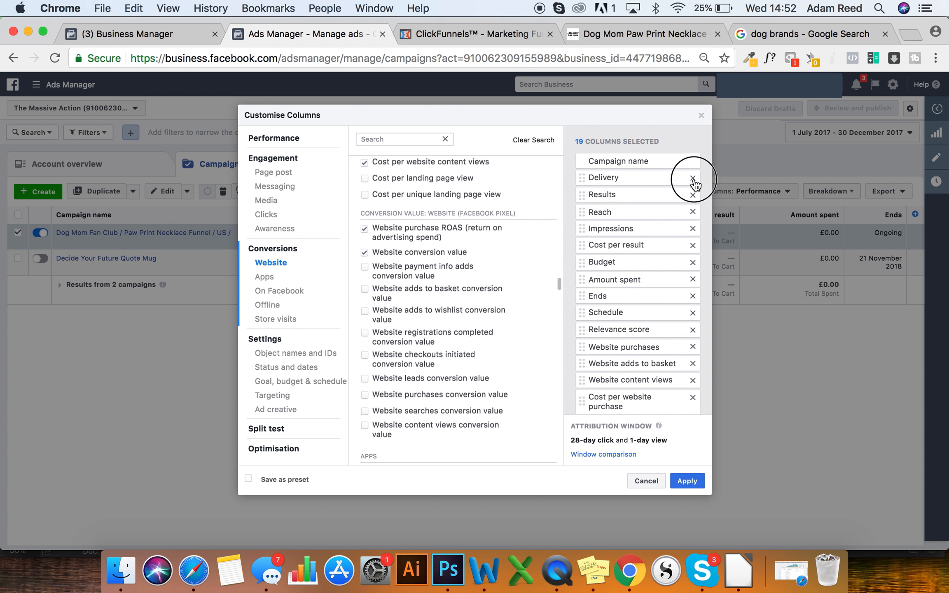
click(692, 178)
click(693, 178)
click(693, 179)
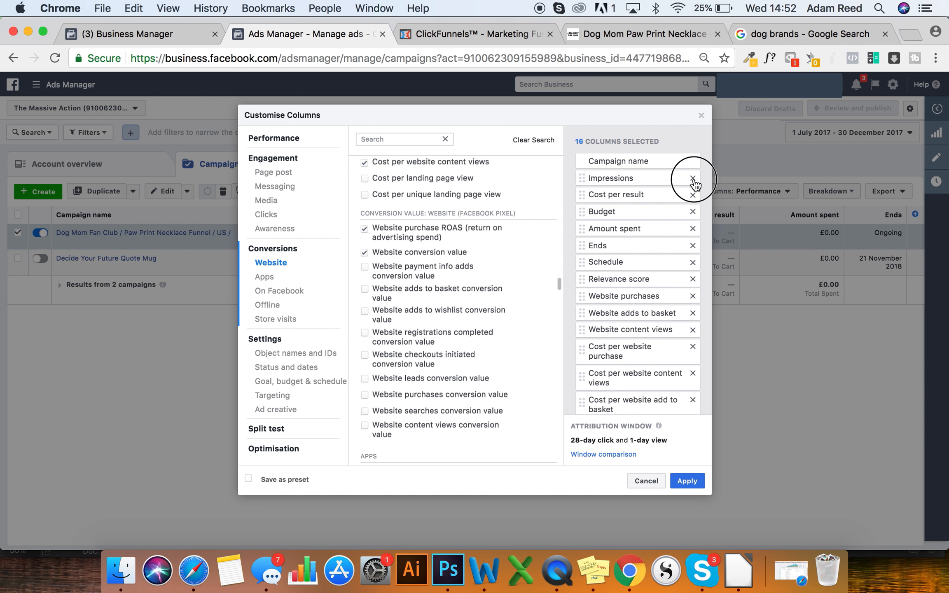
click(693, 178)
click(693, 179)
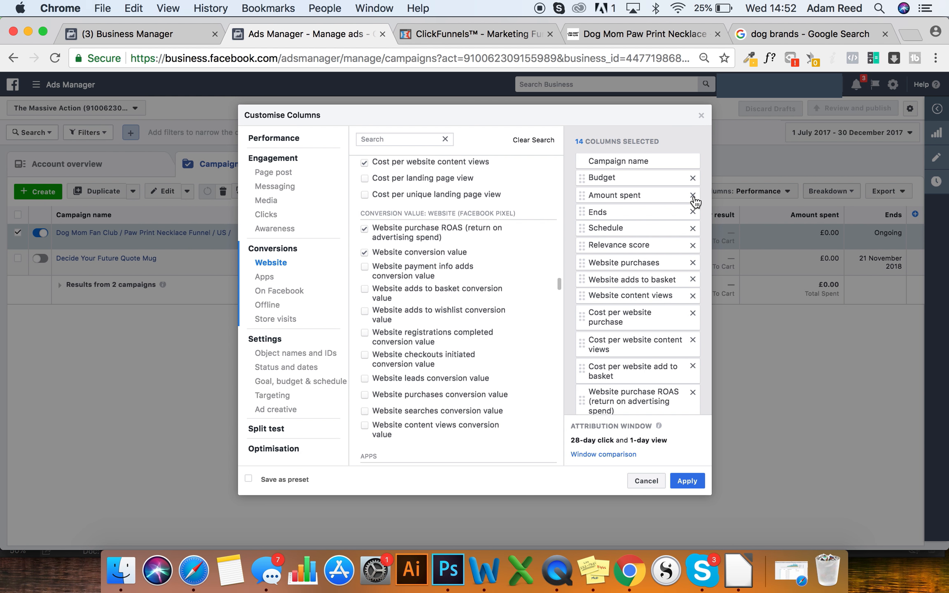
- Remove the Ends, Schedule and Relevance score columns from the selection
click(692, 212)
click(693, 212)
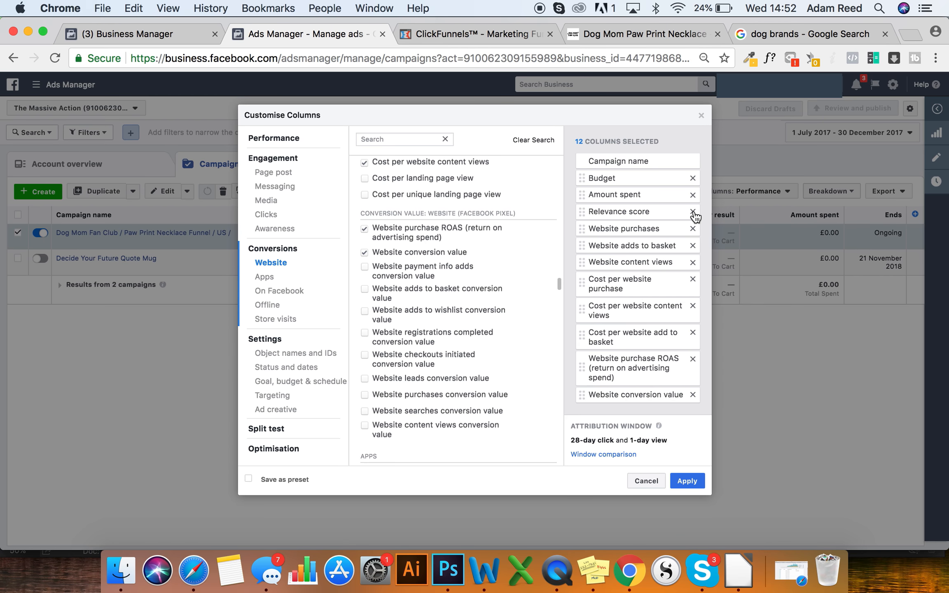
click(693, 212)
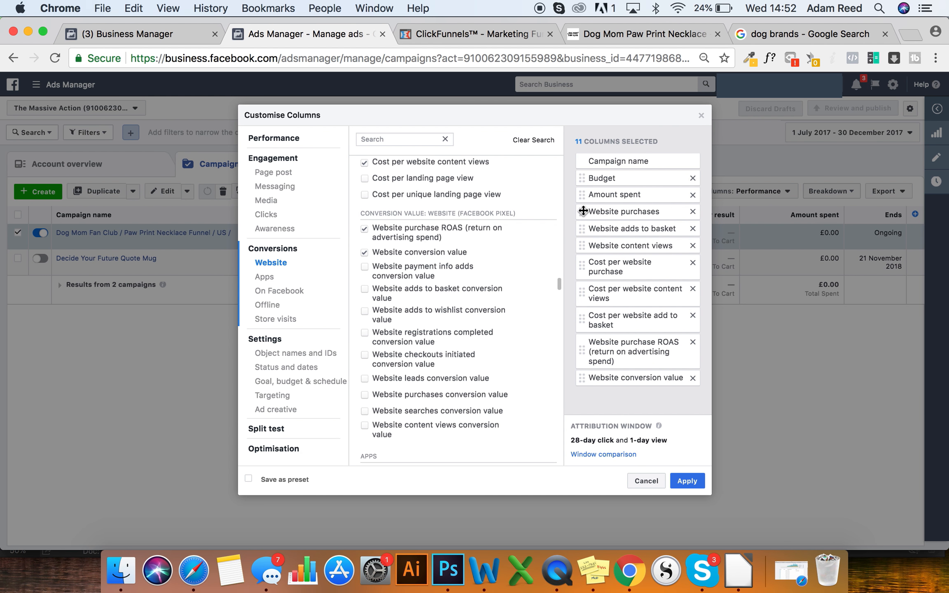
- After Amount spent, order Website conversion value, purchase ROAS, then content views, adds to basket and purchases, each followed by its cost column, and apply
drag(578, 352, 576, 227)
drag(582, 385, 581, 211)
drag(581, 298, 581, 264)
drag(582, 297, 581, 281)
drag(582, 358, 585, 302)
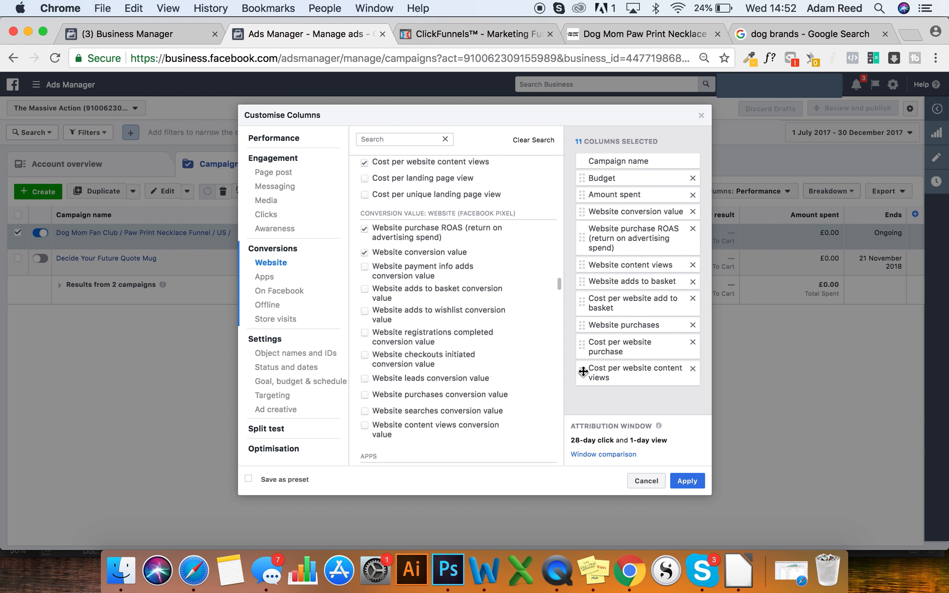
drag(584, 371, 582, 287)
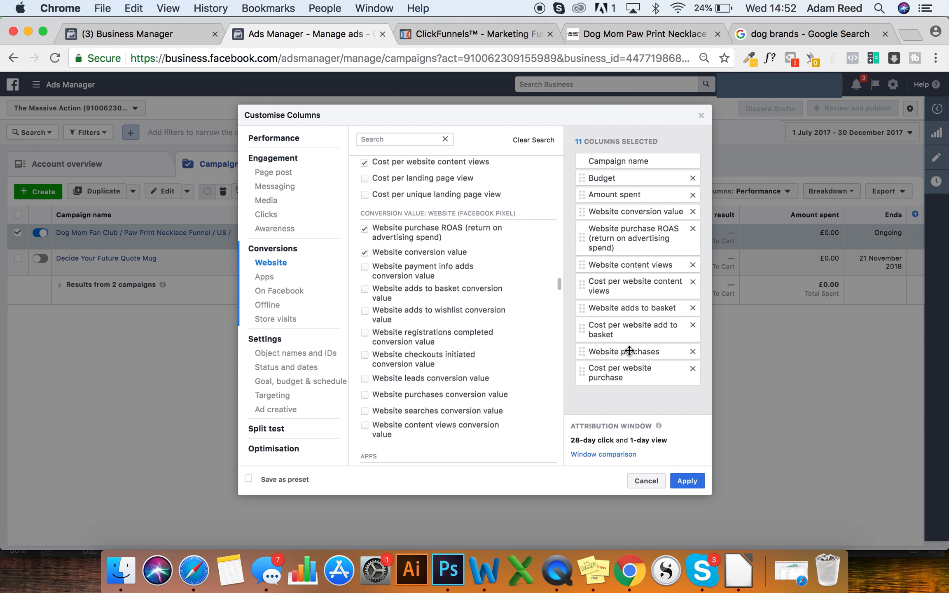
click(691, 489)
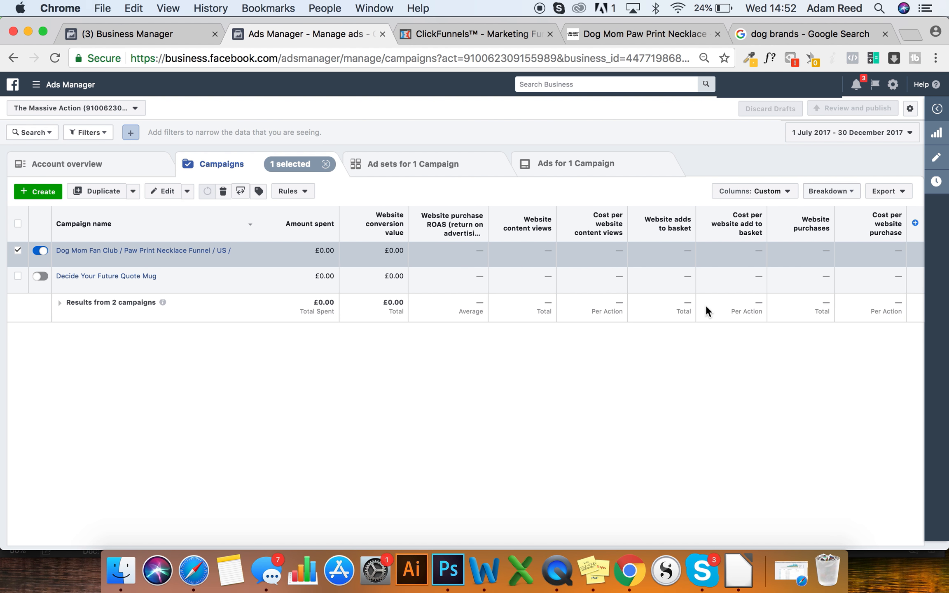
- Save the custom column layout as a preset named funnels and select it for the campaigns table
click(774, 191)
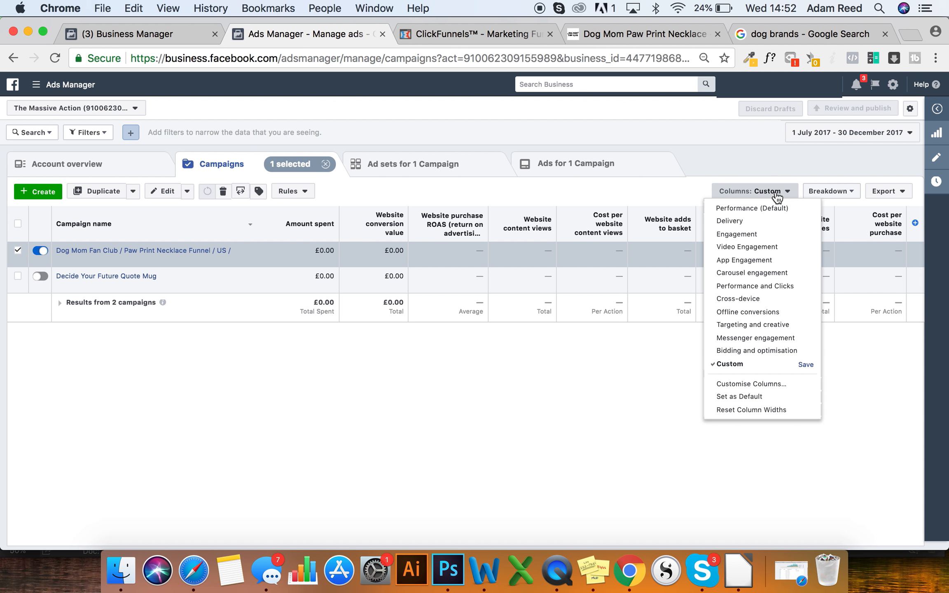
click(805, 365)
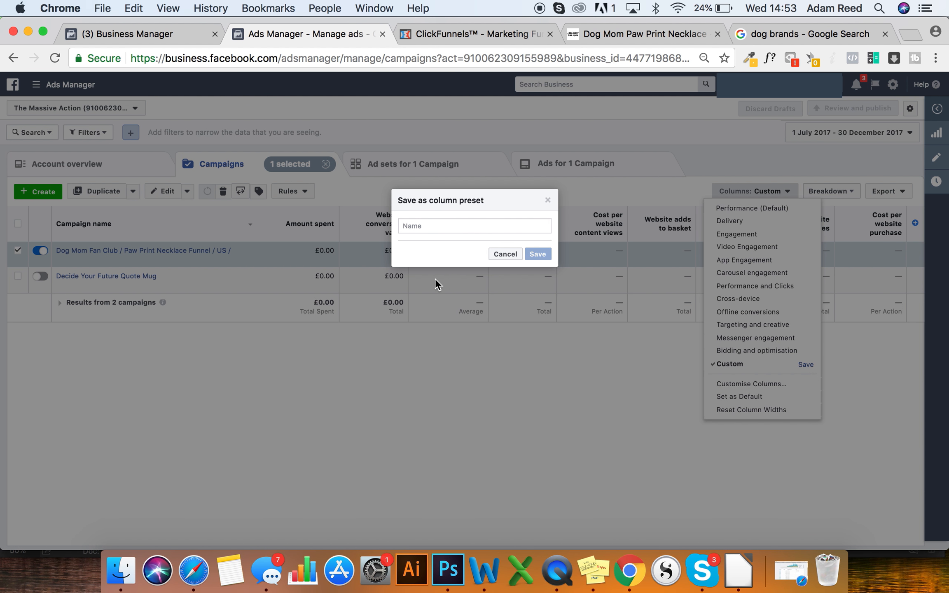
click(428, 225)
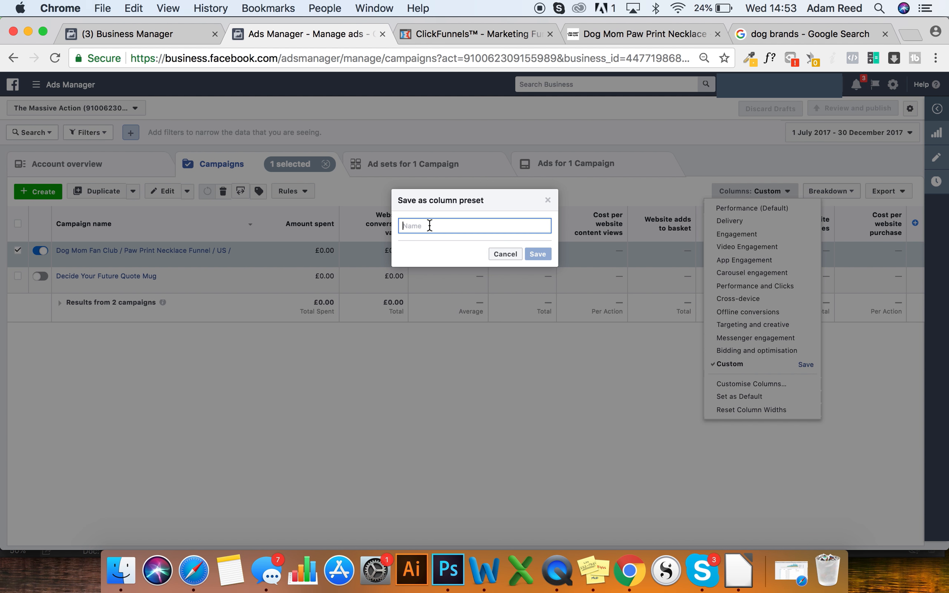
text(funnels)
click(542, 257)
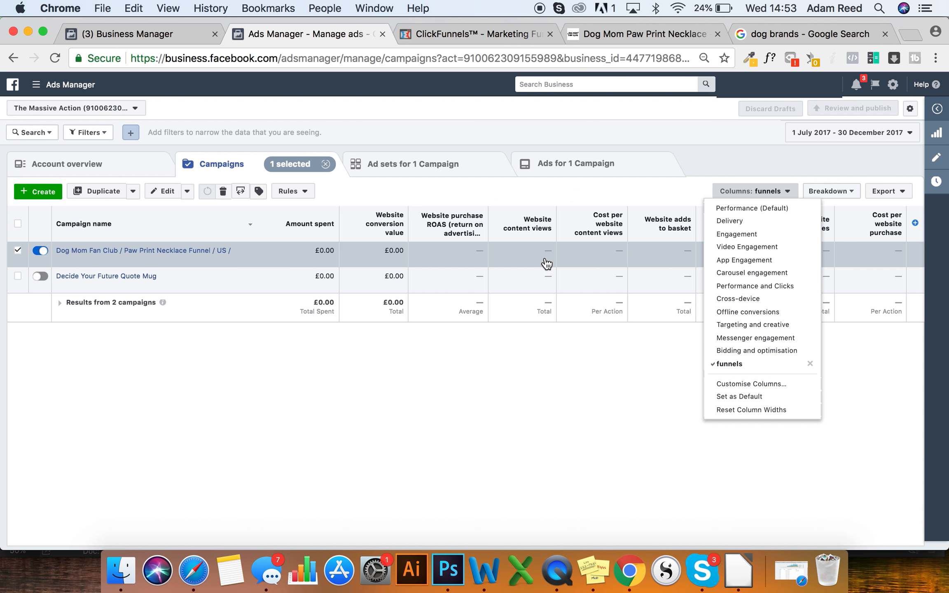
click(731, 364)
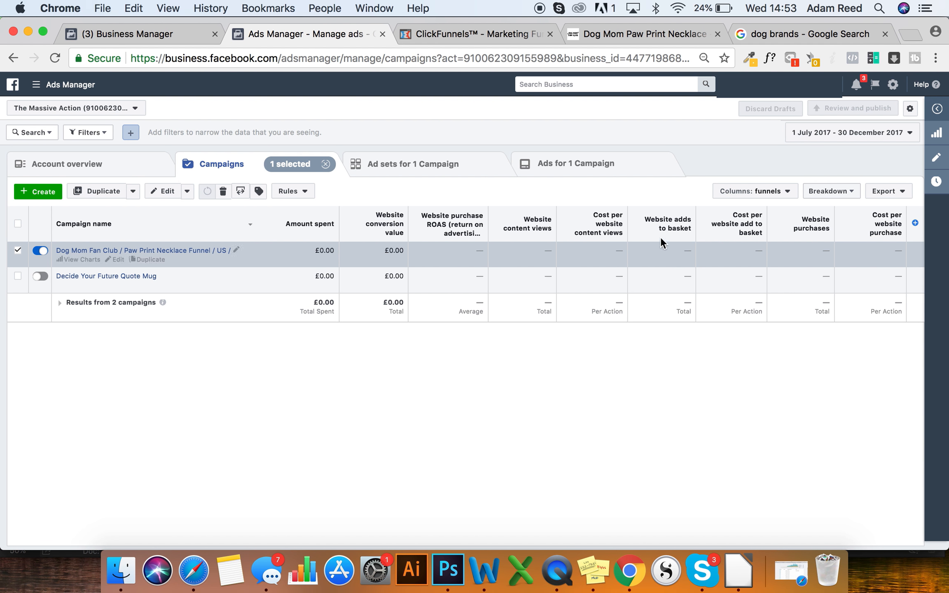